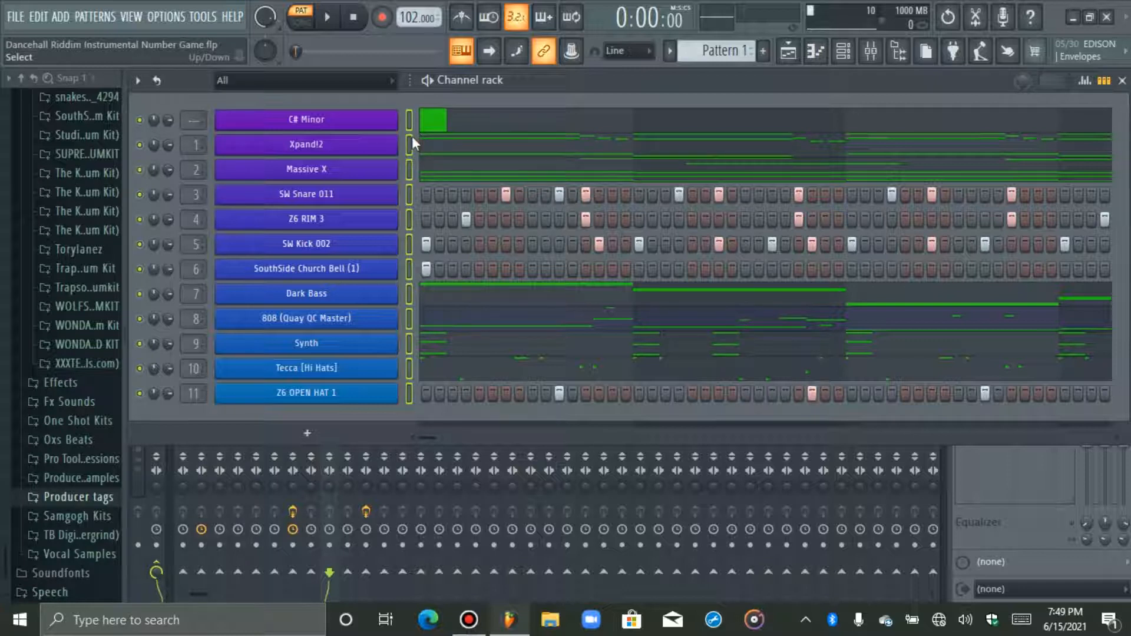
Step: Play the full pattern with every channel active, select only the Xpand!2 channel, and stop playback
key("space")
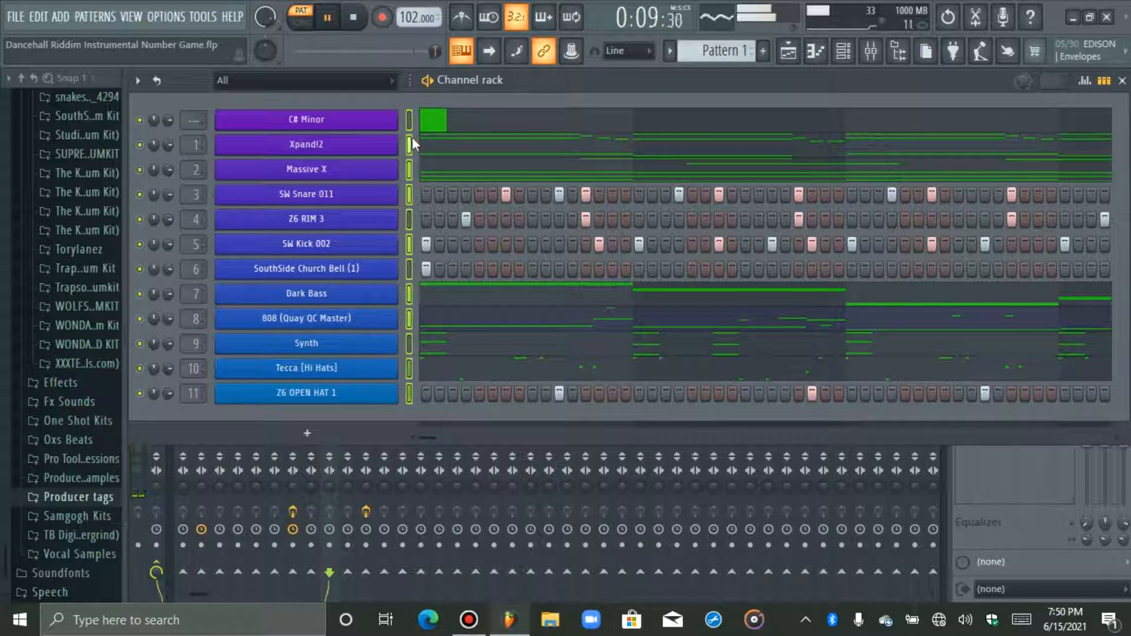
left_click(410, 142)
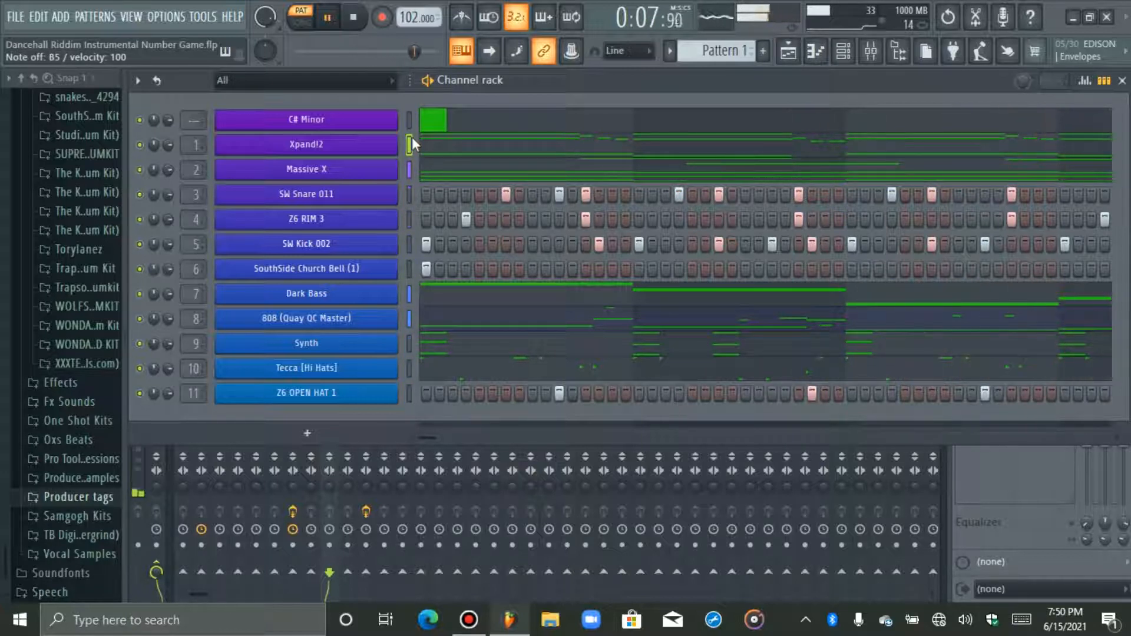
key("space")
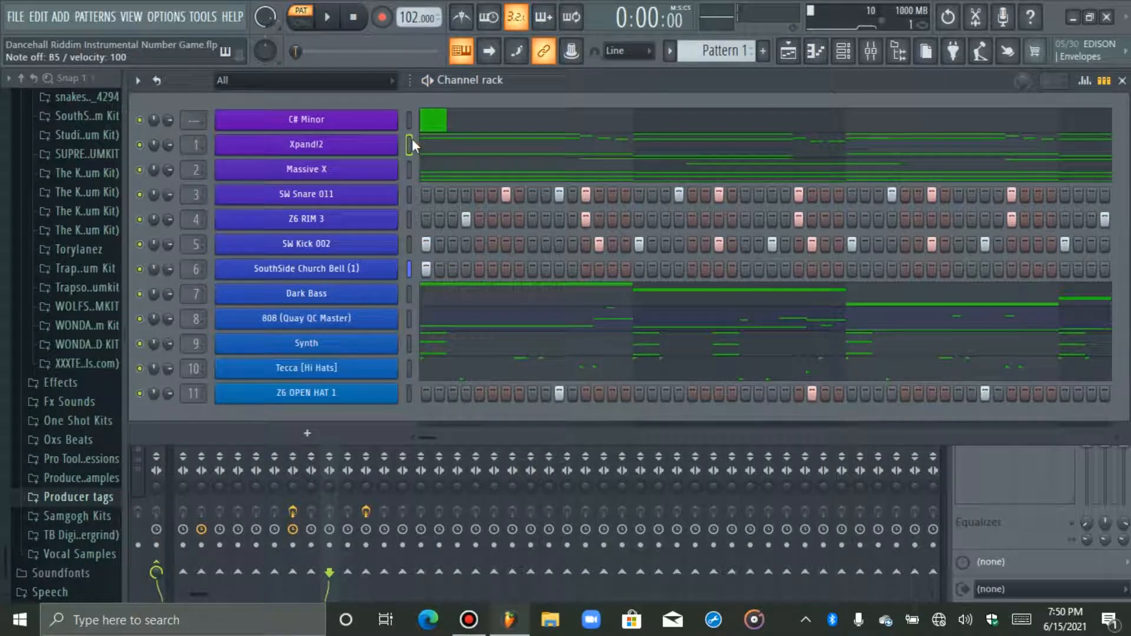
Step: Solo Xpand!2, unmute Massive X and Synth, and audition the three melody channels together
right_click(141, 146)
left_click(166, 158)
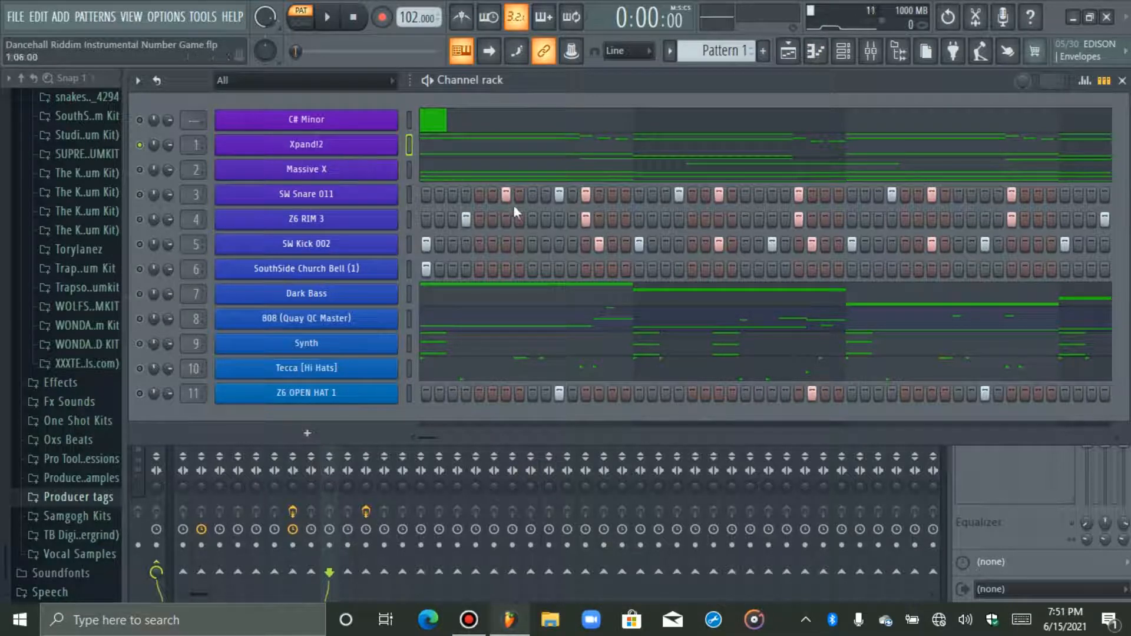
left_click(139, 170)
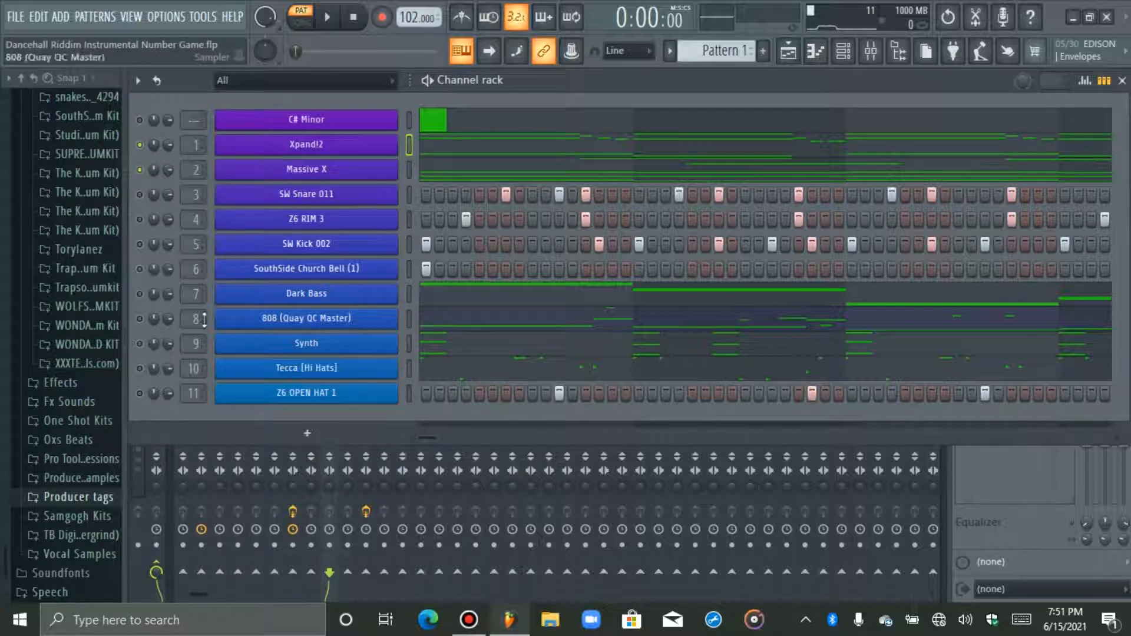
left_click(139, 343)
key("space")
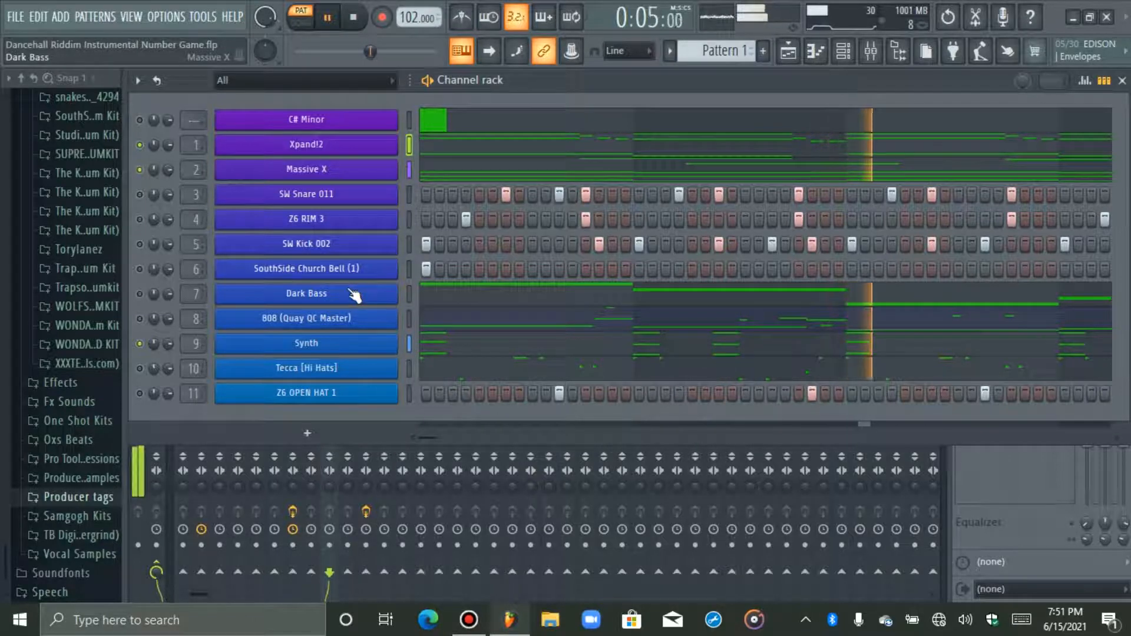
key("space")
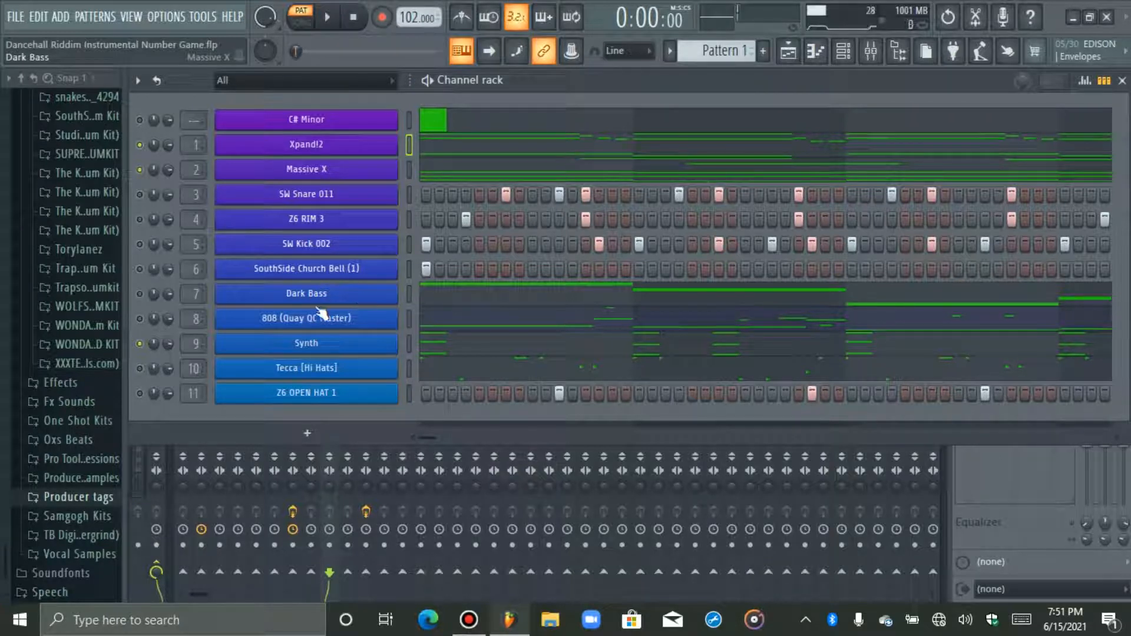
Step: Unmute and select the SW Kick 002 channel, and audition it with the melody channels
left_click(143, 250)
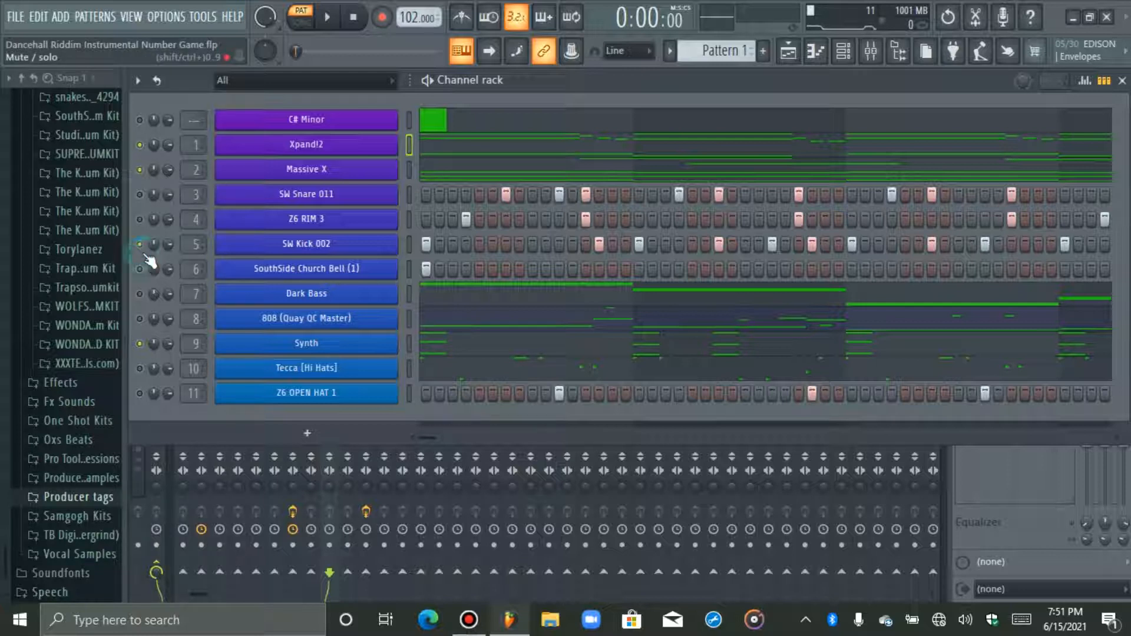
left_click(406, 245)
key("space")
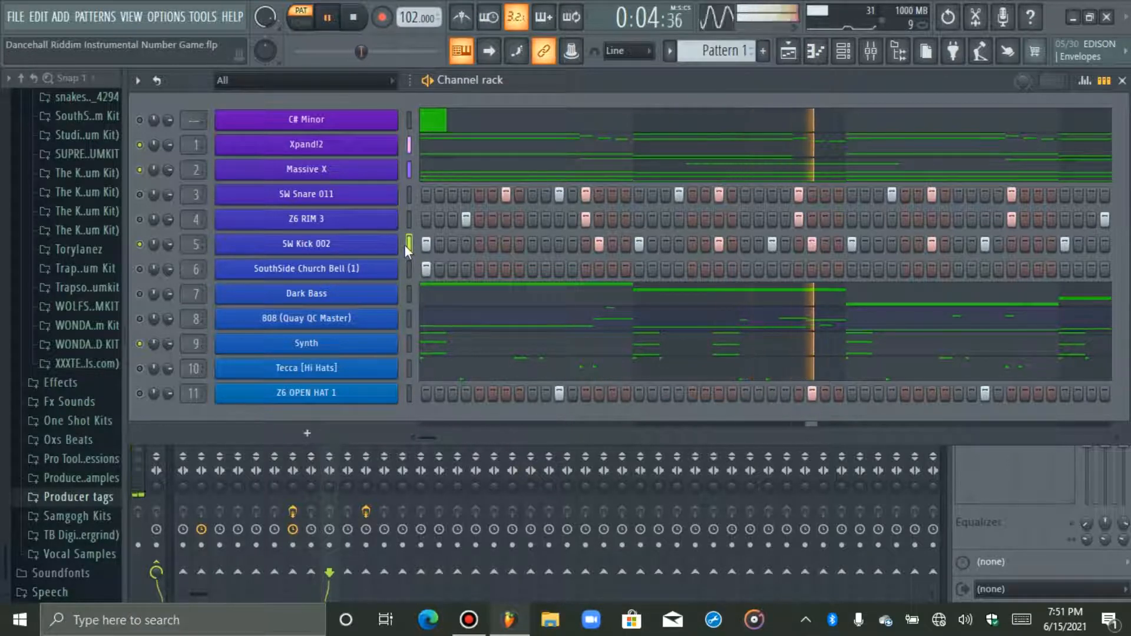
key("space")
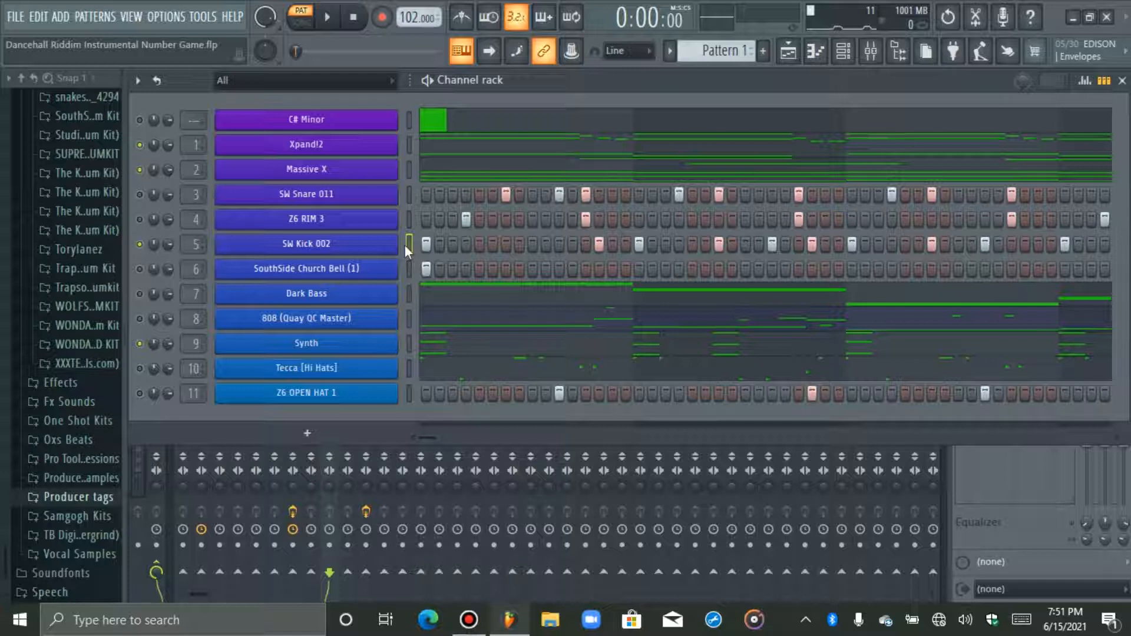
Step: Replay the pattern several times from the start to listen to the kick against the melody channels
key("space")
key("space")
key("space")
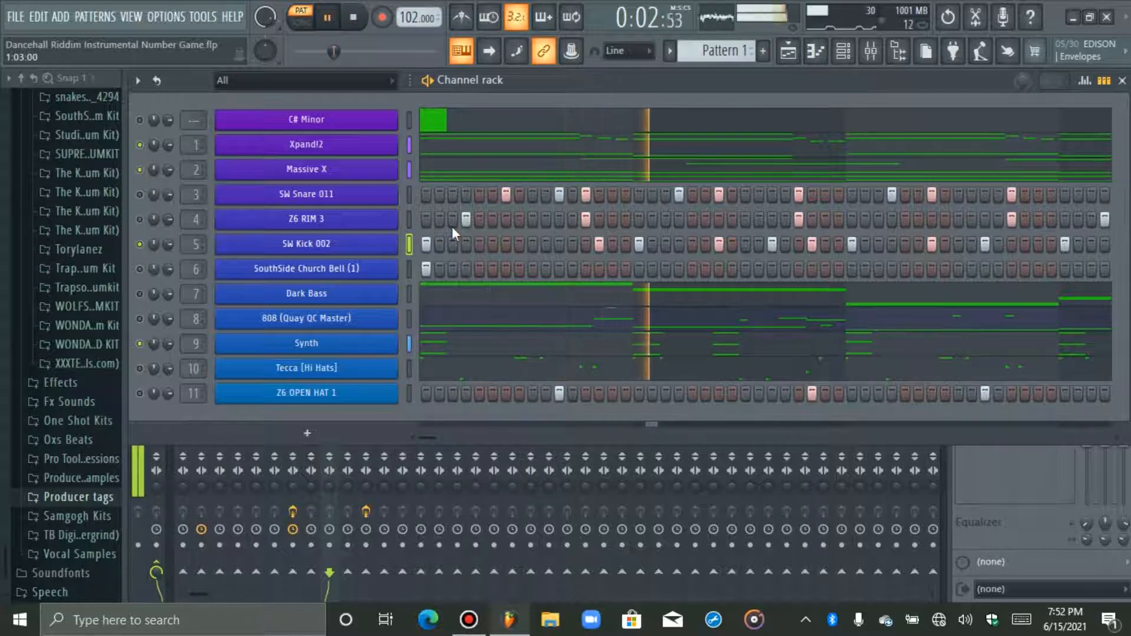
key("space")
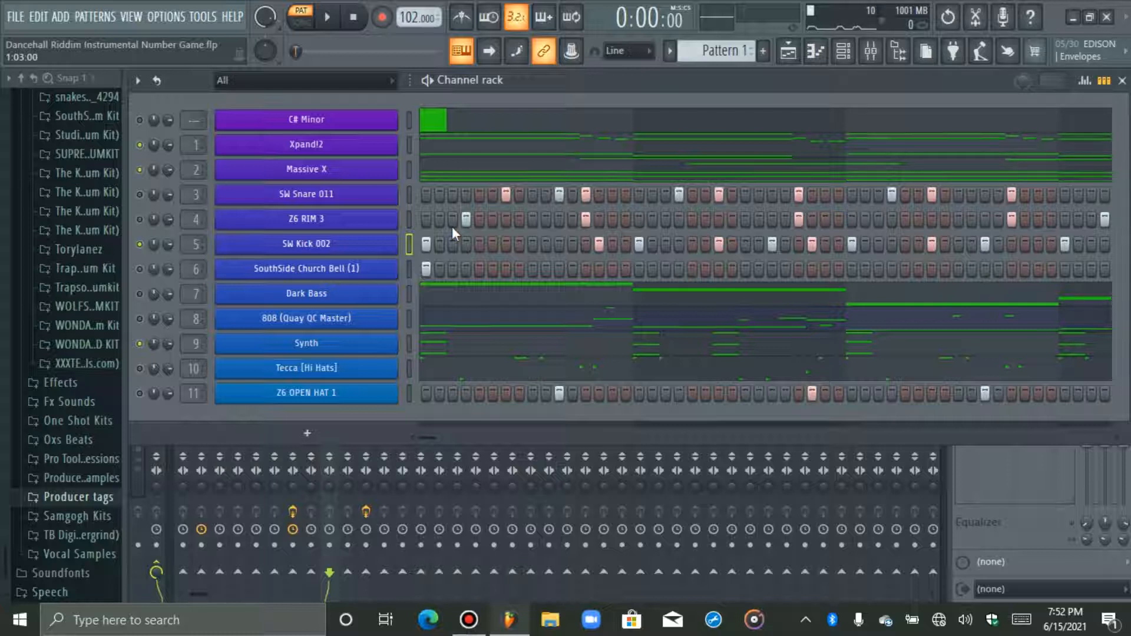
key("space")
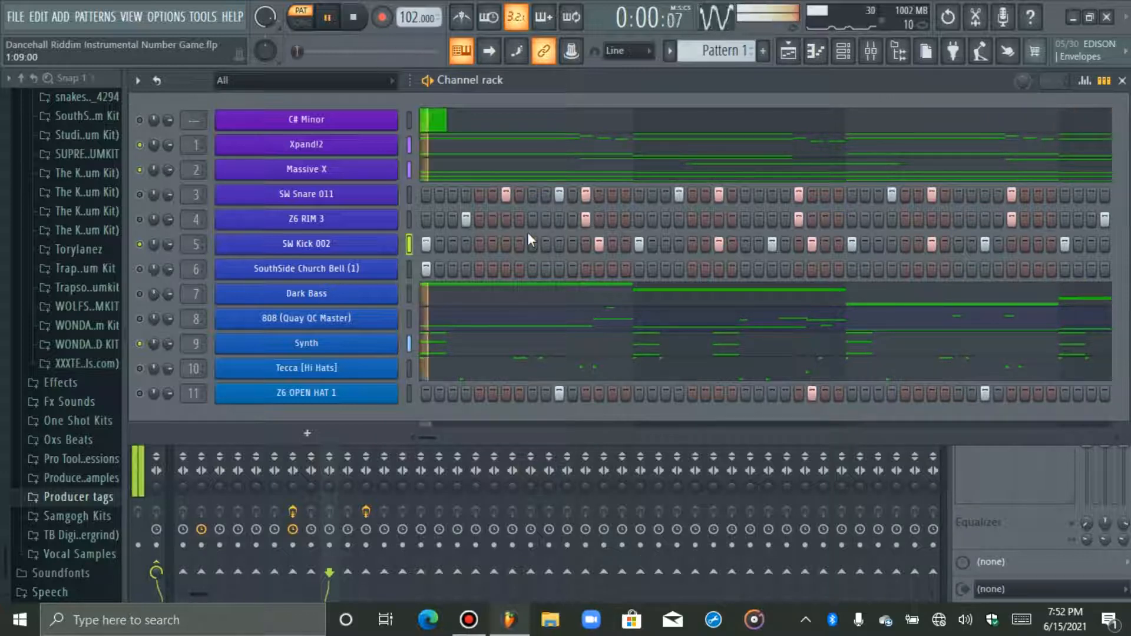
key("space")
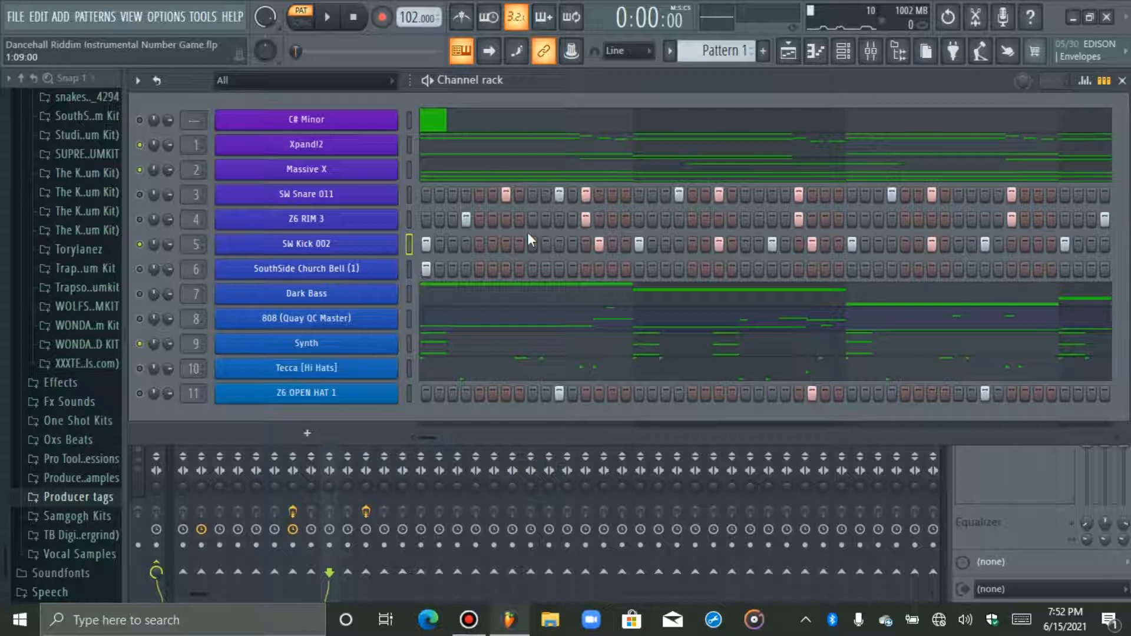
Step: Unmute SW Snare 011 and Dark Bass, select Dark Bass, and audition the pattern with both added
left_click(140, 194)
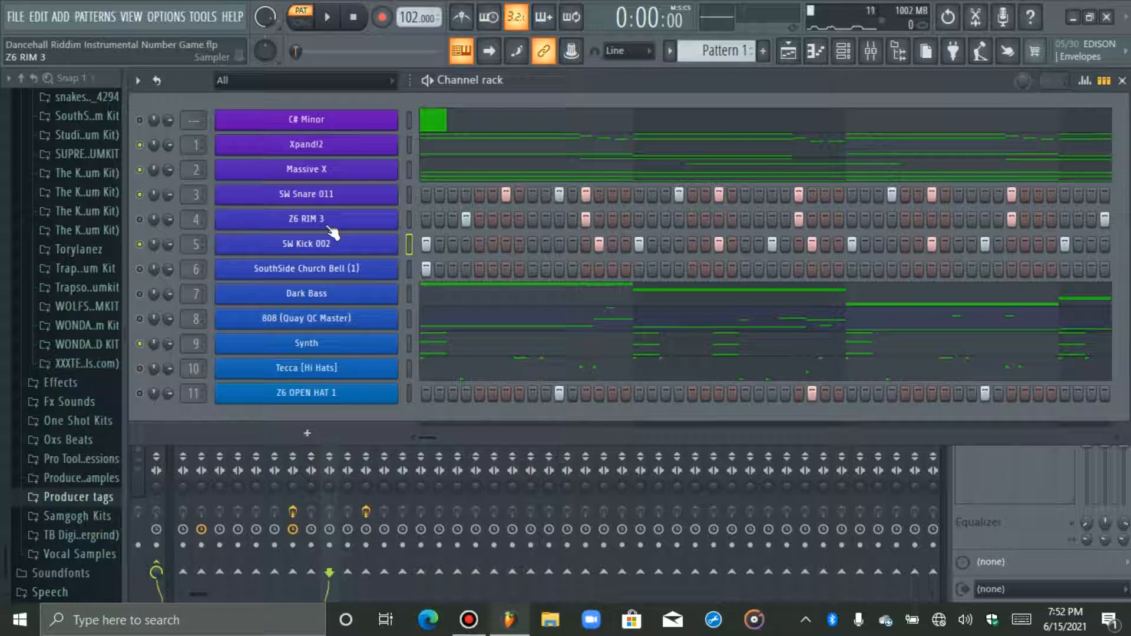
left_click(140, 294)
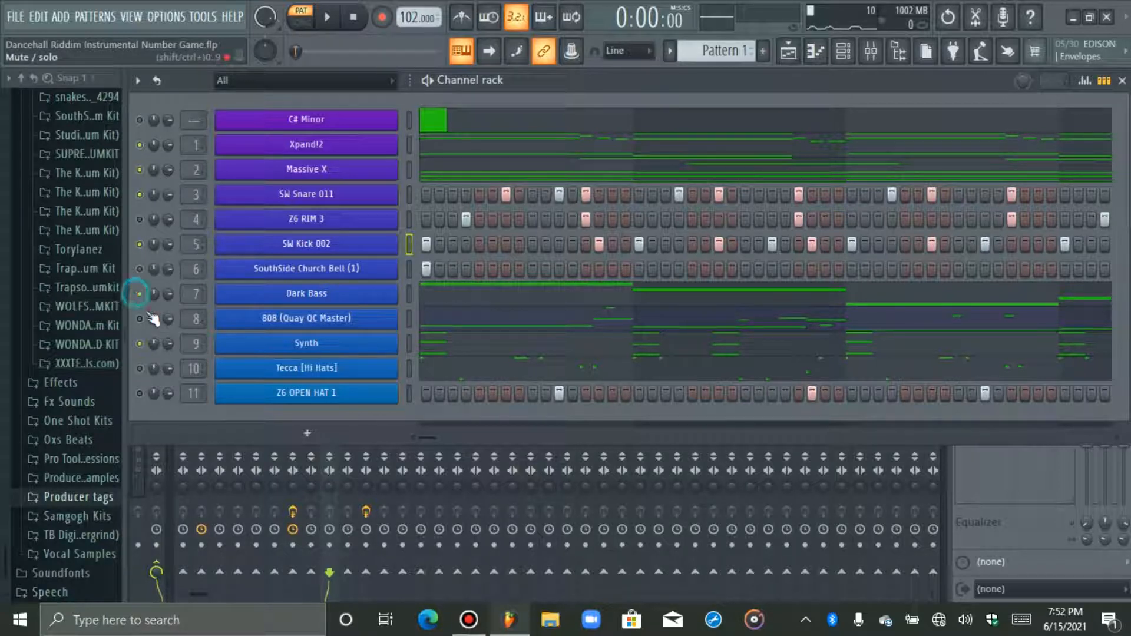
left_click(408, 296)
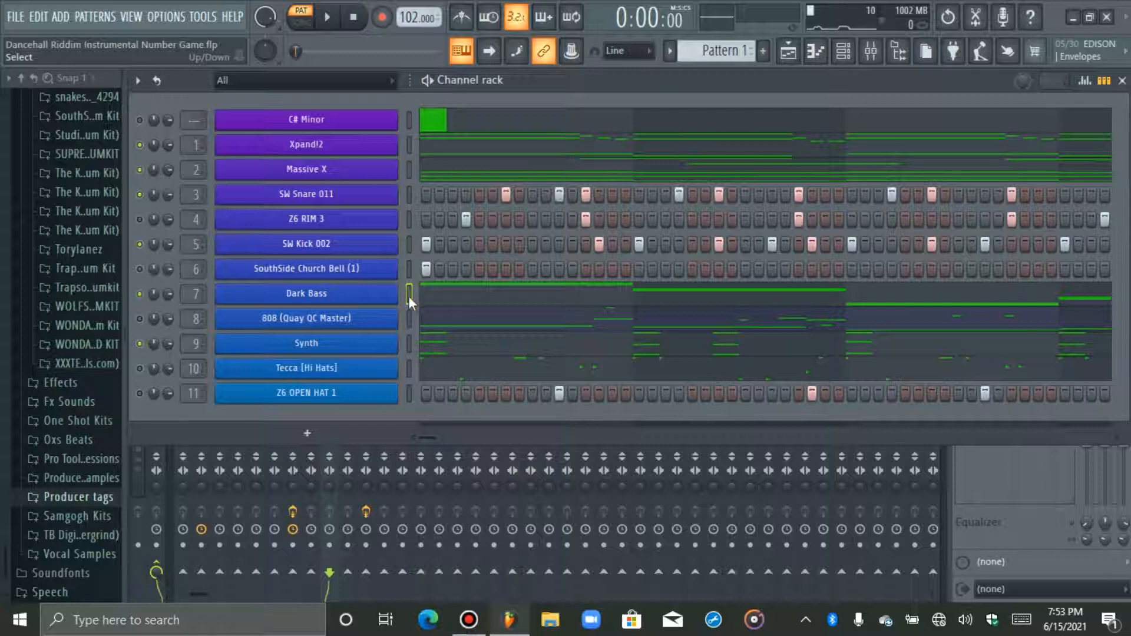
key("space")
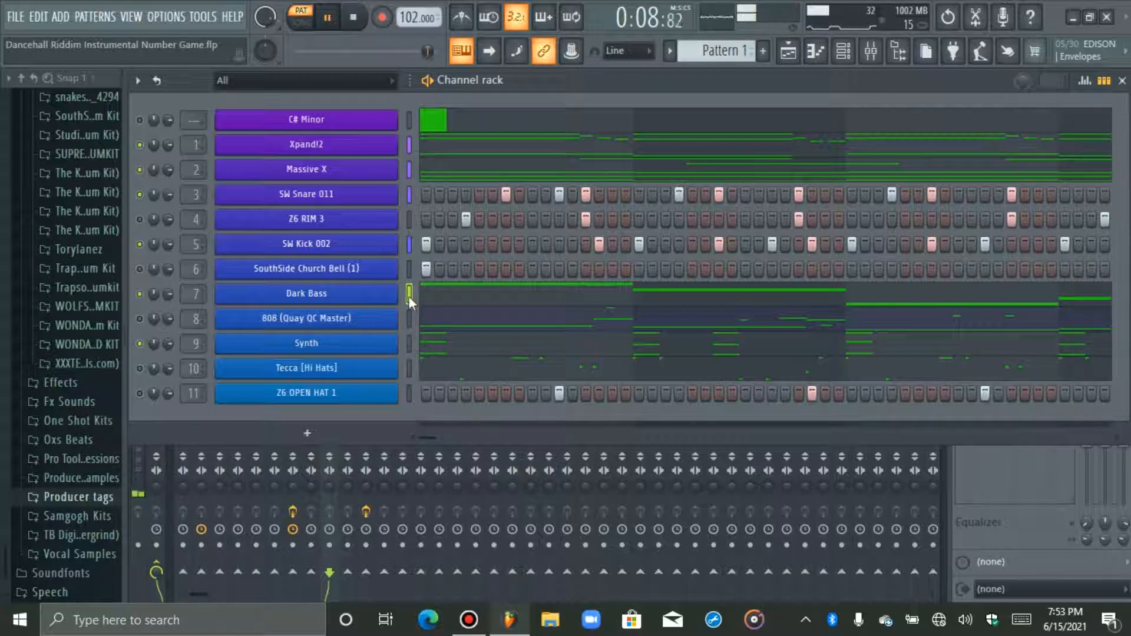
key("space")
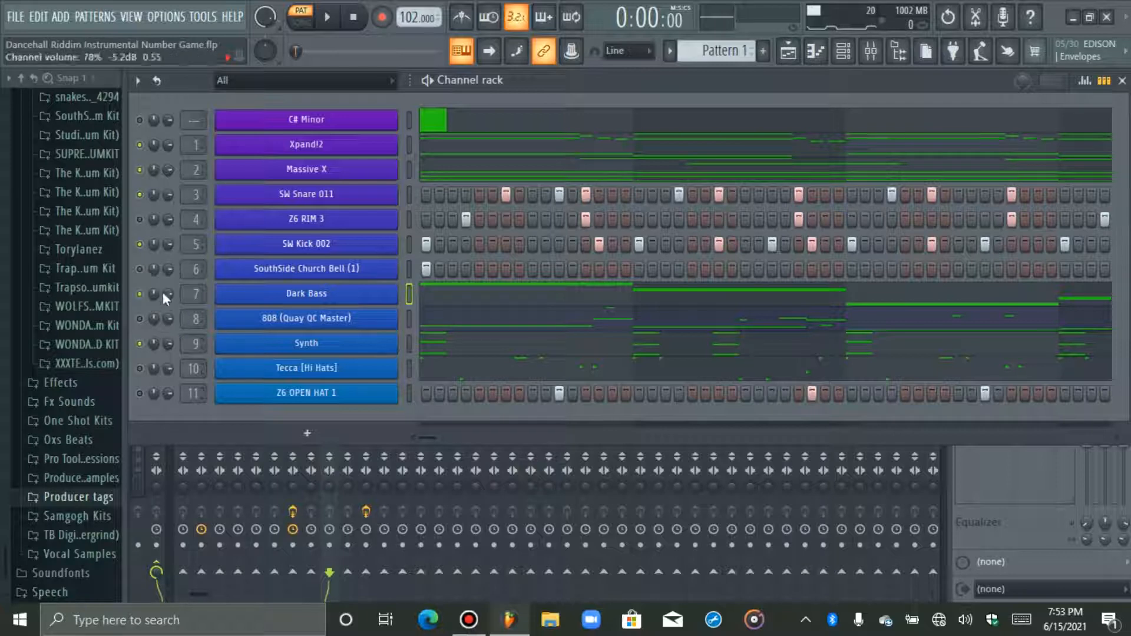
Step: Unmute Z6 RIM 3, Z6 OPEN HAT 1 and Tecca [Hi Hats], and audition the pattern with them
left_click(139, 219)
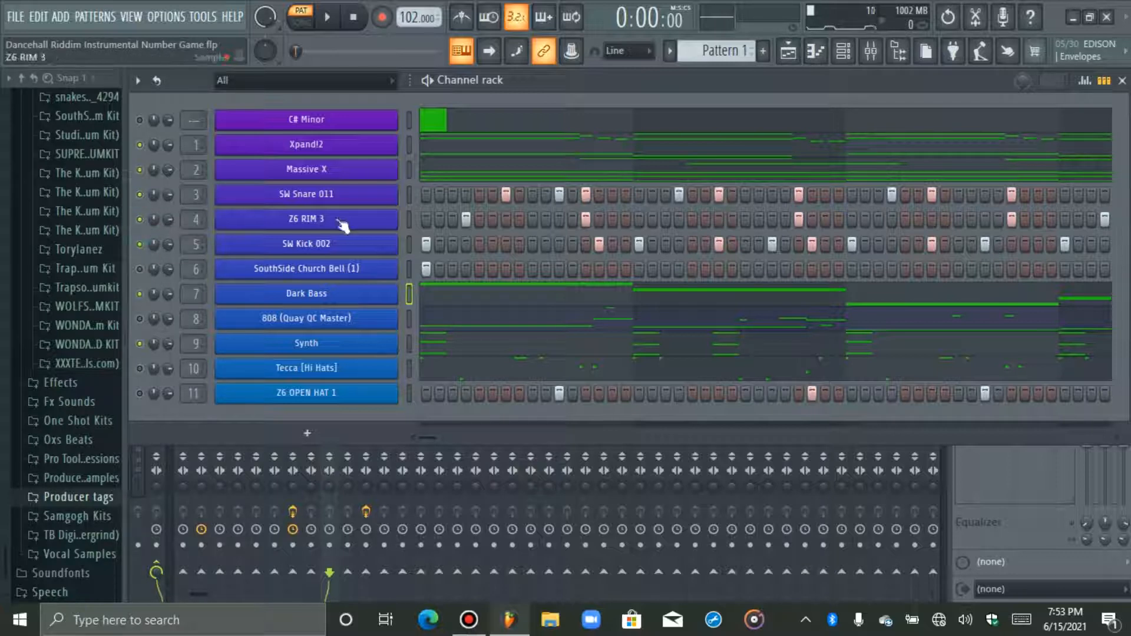
left_click(140, 394)
left_click(139, 368)
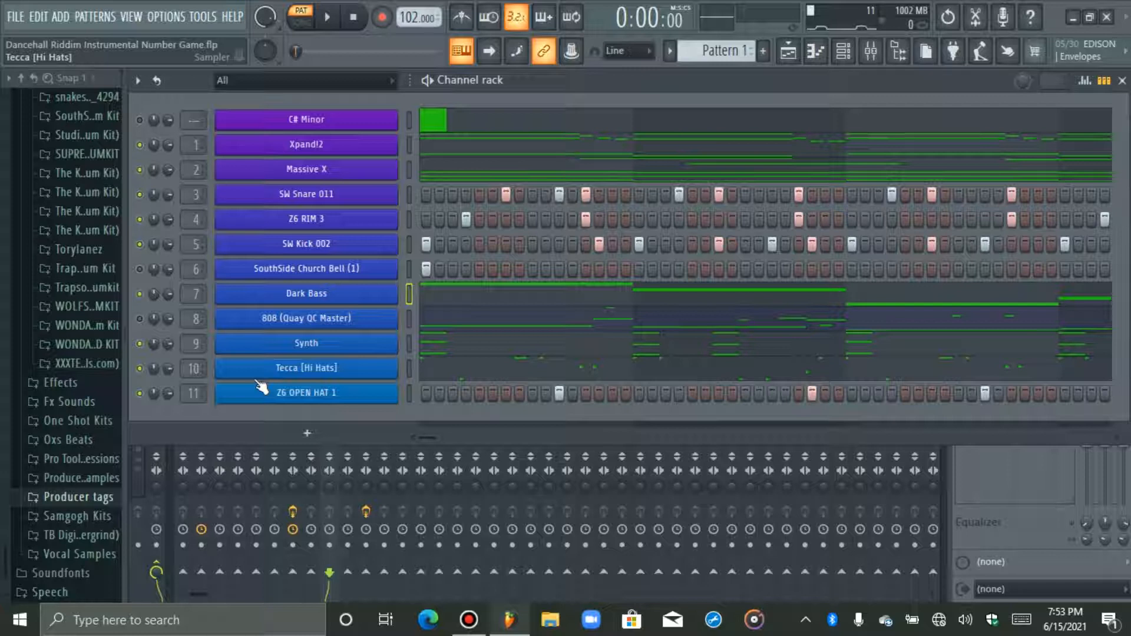
key("space")
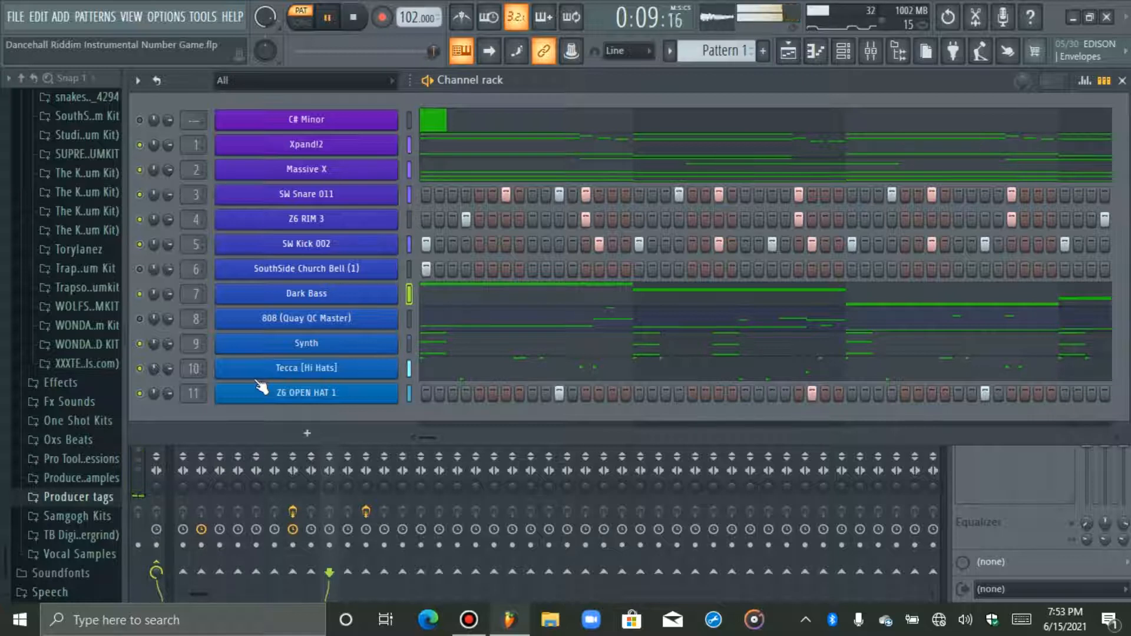
key("space")
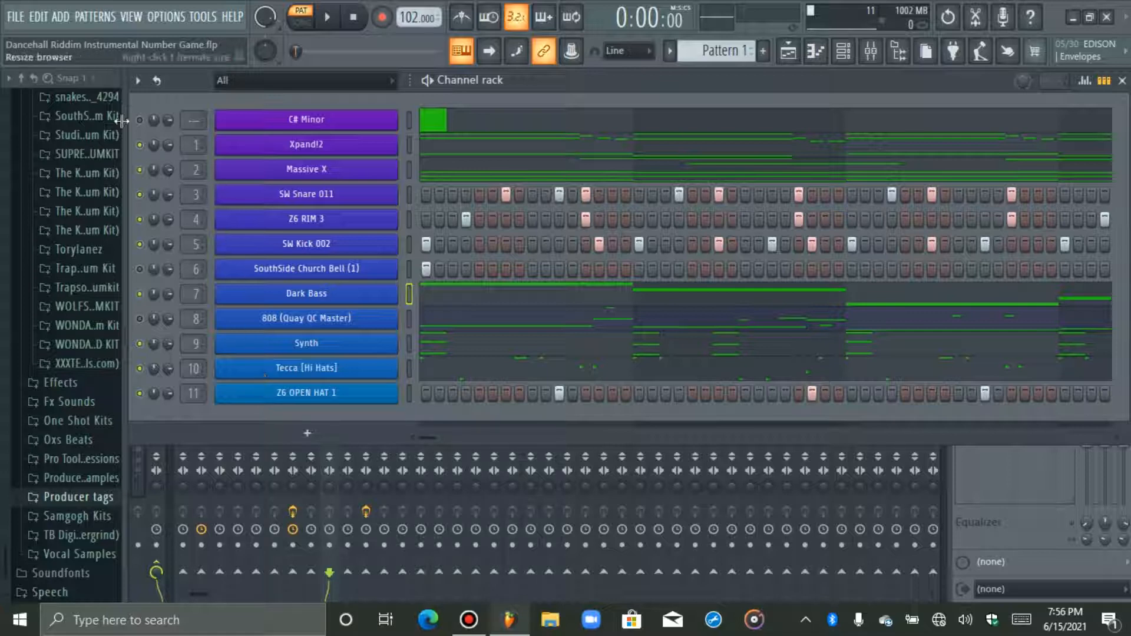
Step: Toggle solo on and off for Xpand!2 to reactivate every channel, and play the full pattern with Xpand!2 selected
right_click(142, 147)
left_click(157, 155)
right_click(142, 147)
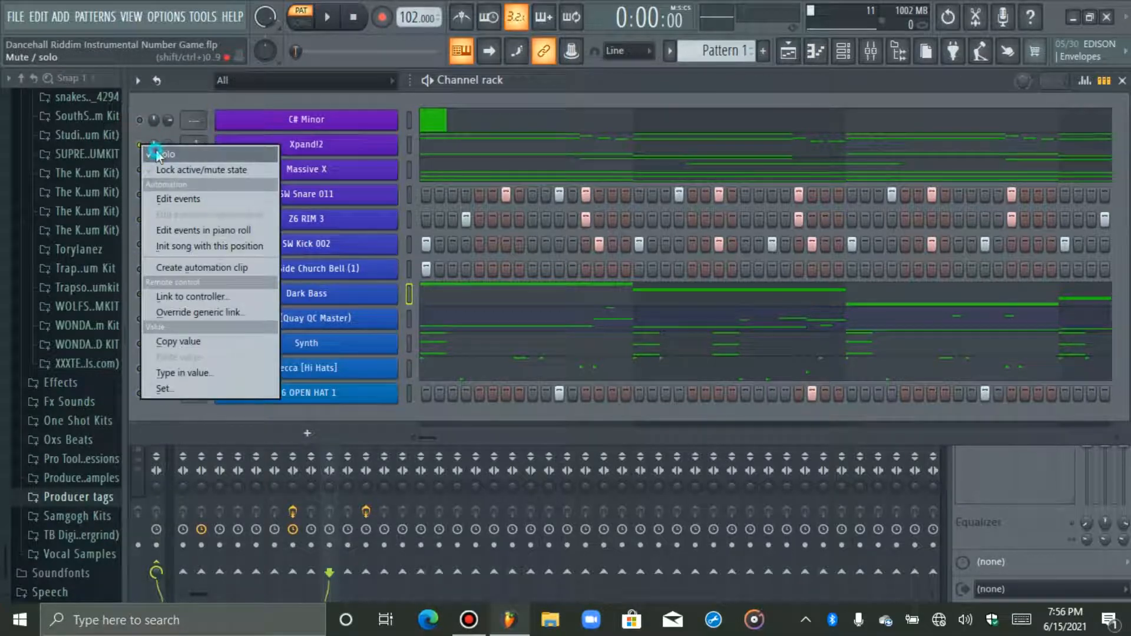
left_click(158, 155)
key("space")
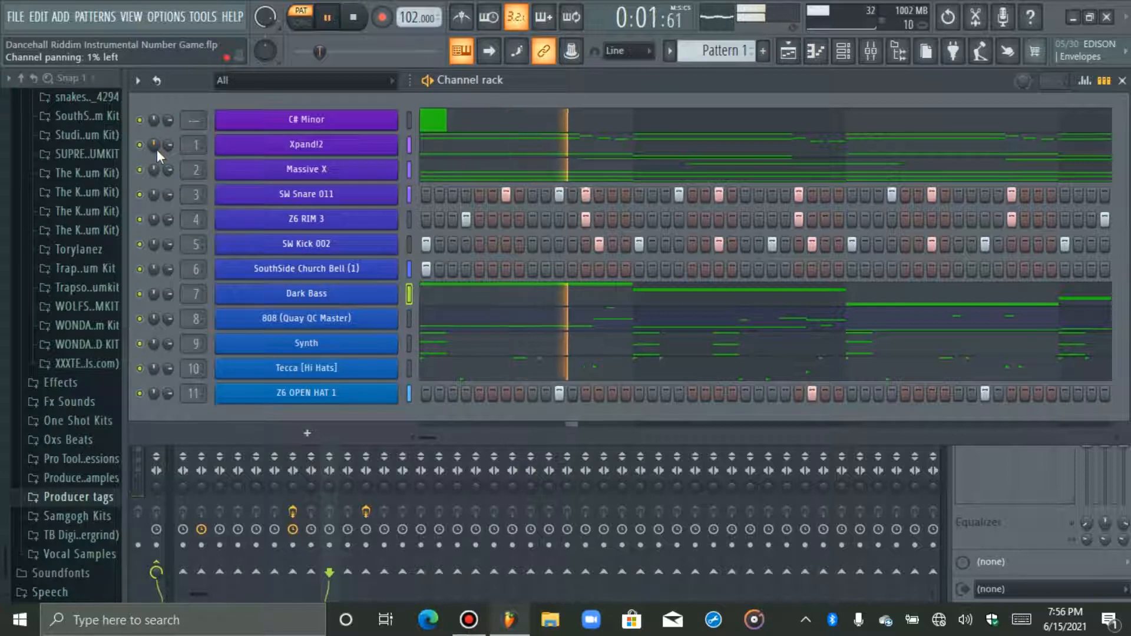
left_click(352, 147)
left_click(224, 145)
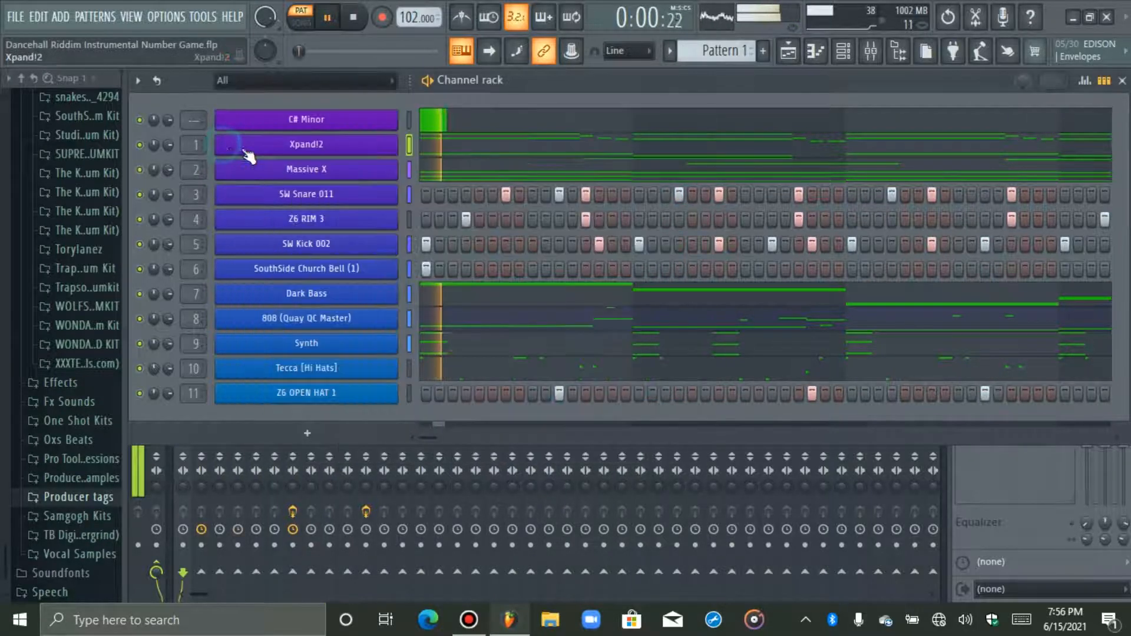
key("space")
Step: Solo Xpand!2, unmute Massive X, Dark Bass, Synth and 808 (Quay QC Master), and play these channels together
right_click(138, 143)
left_click(152, 150)
left_click(139, 171)
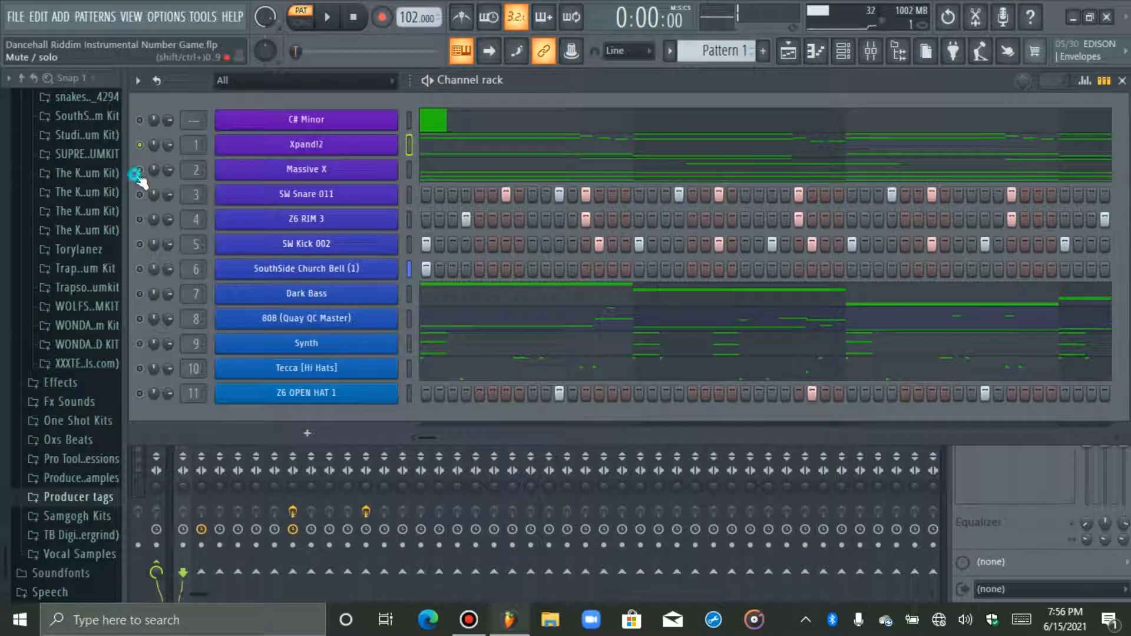
left_click(140, 294)
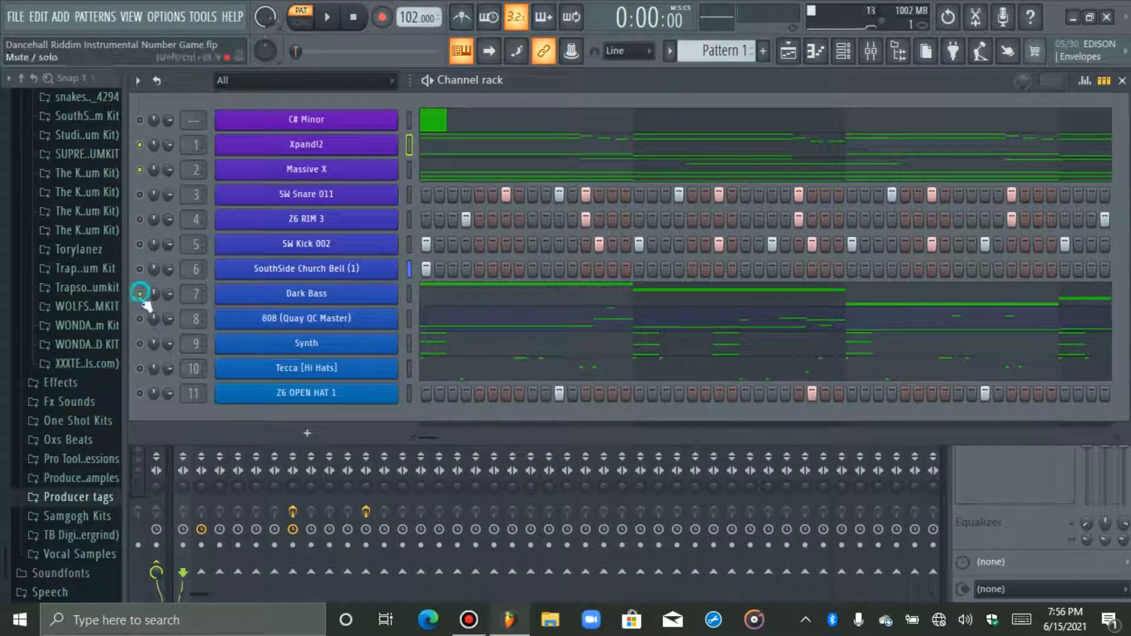
left_click(139, 343)
left_click(139, 318)
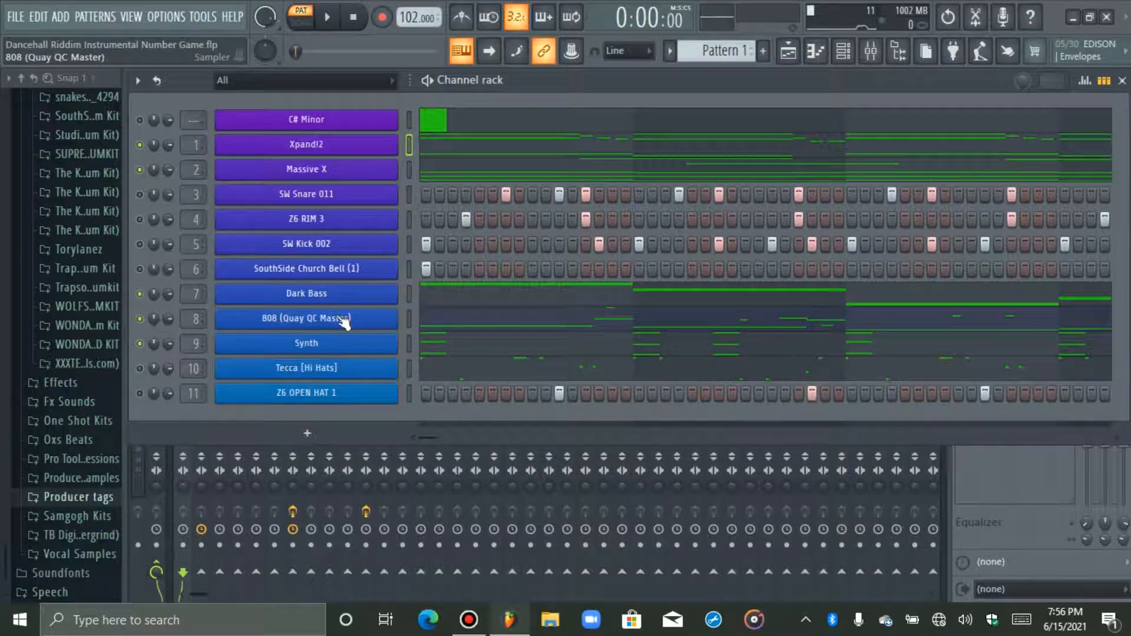
key("space")
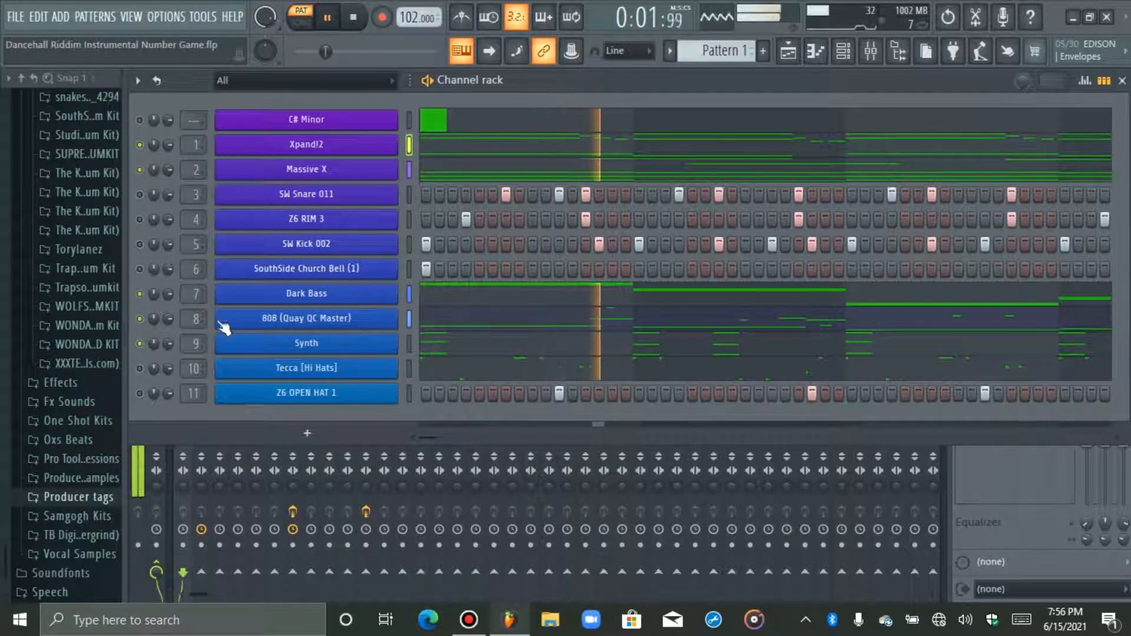
Step: Solo 808 (Quay QC Master), listen to it while viewing its notes in the piano roll, and return to the channel rack
right_click(141, 322)
left_click(167, 330)
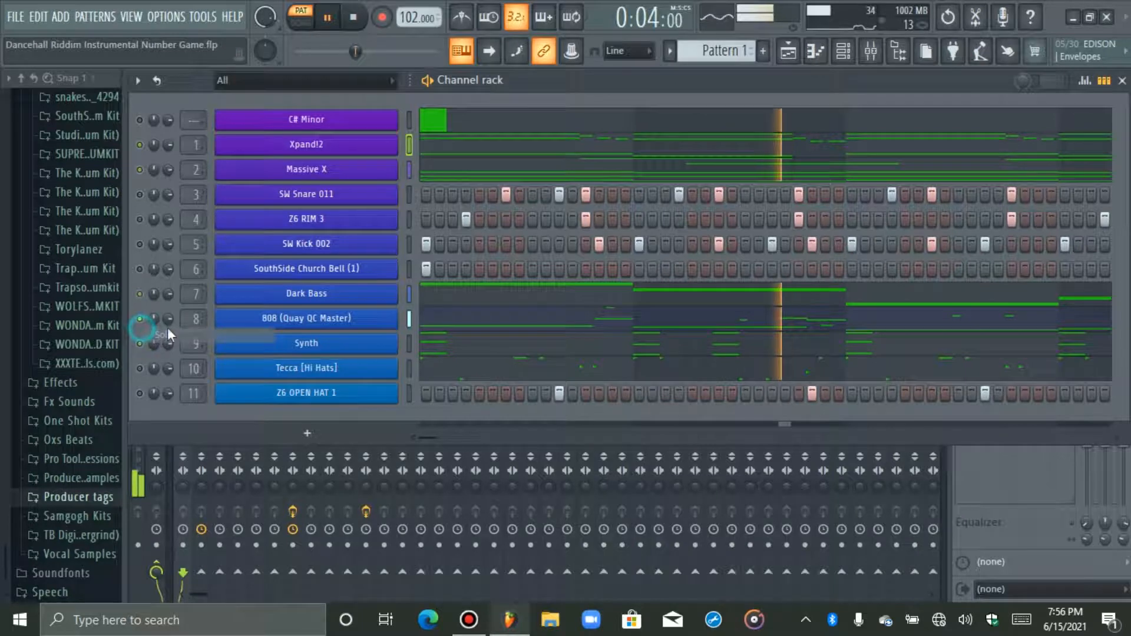
right_click(353, 319)
left_click(401, 319)
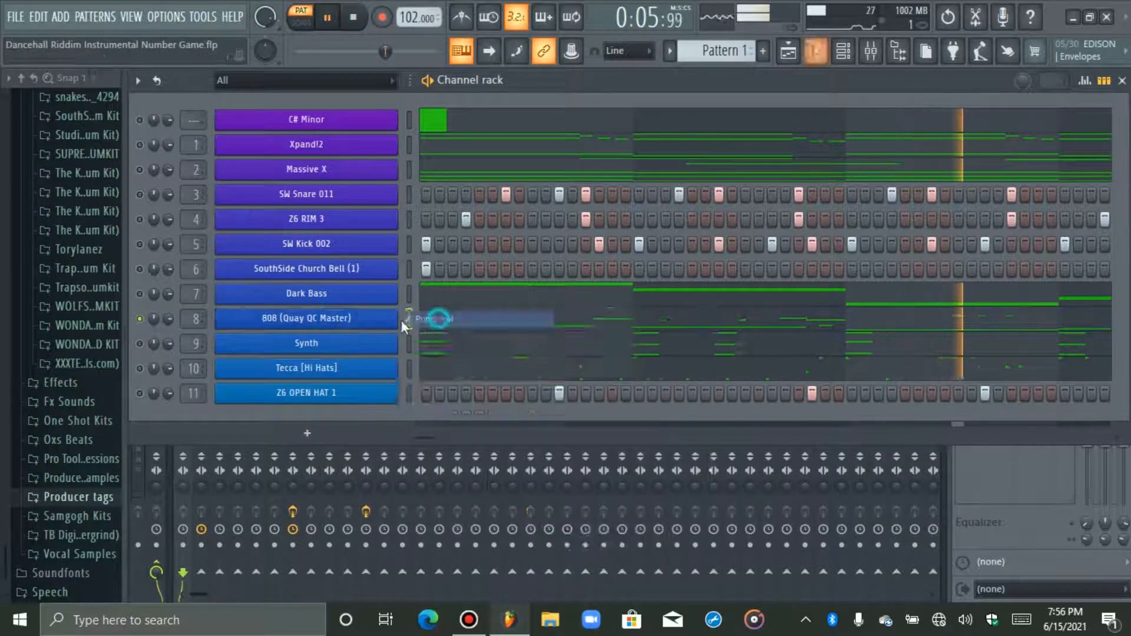
right_click(401, 319)
left_click(406, 320)
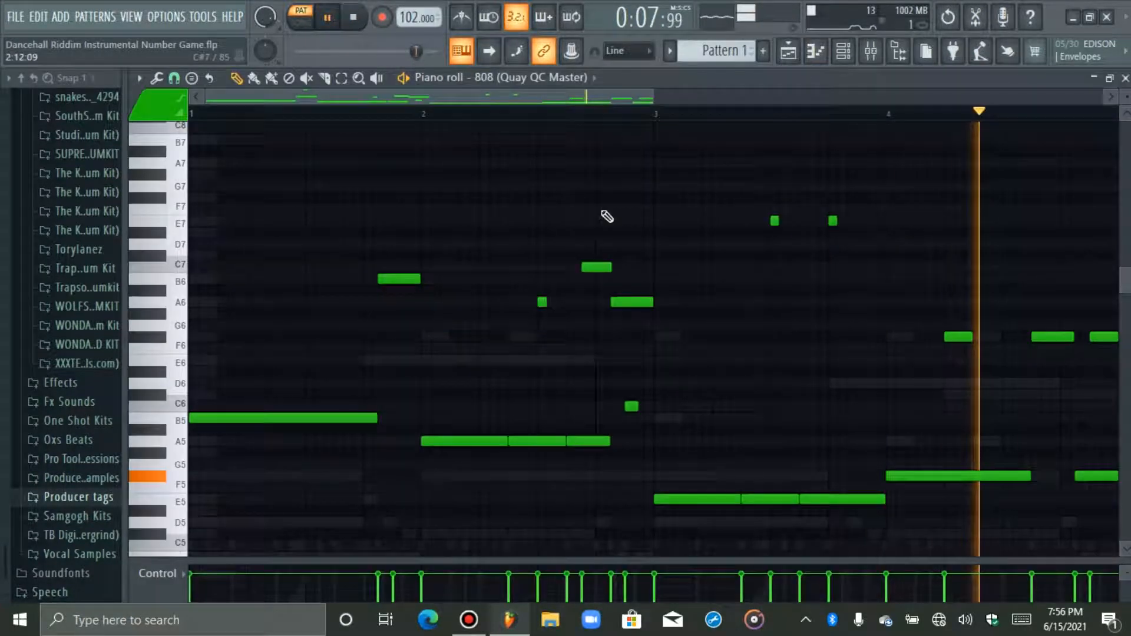
key("space")
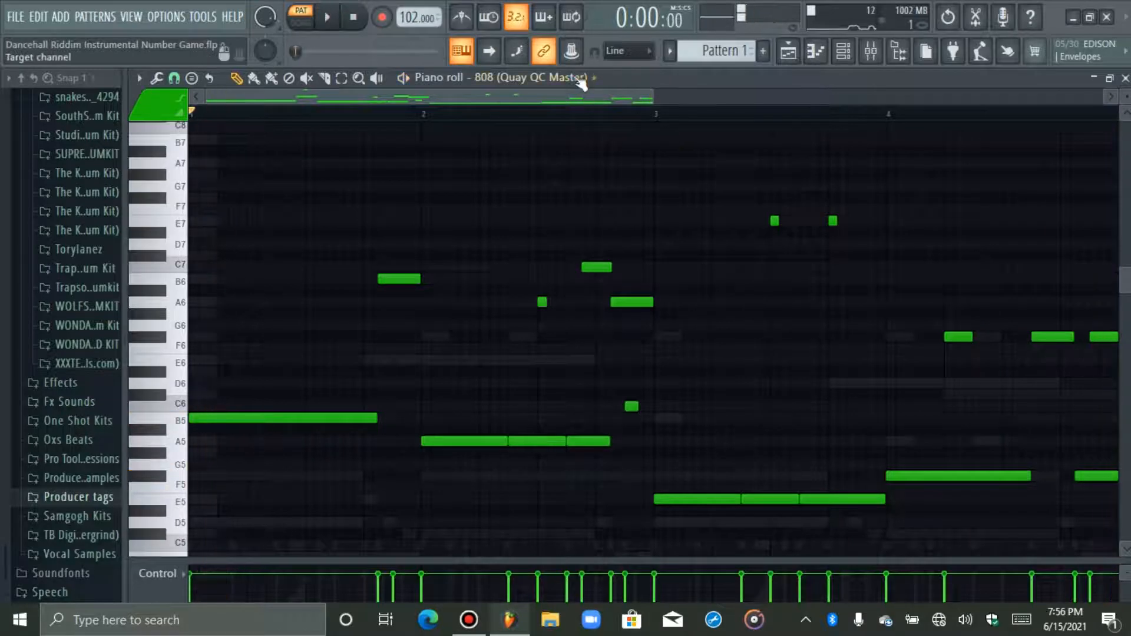
left_click(578, 79)
left_click(843, 52)
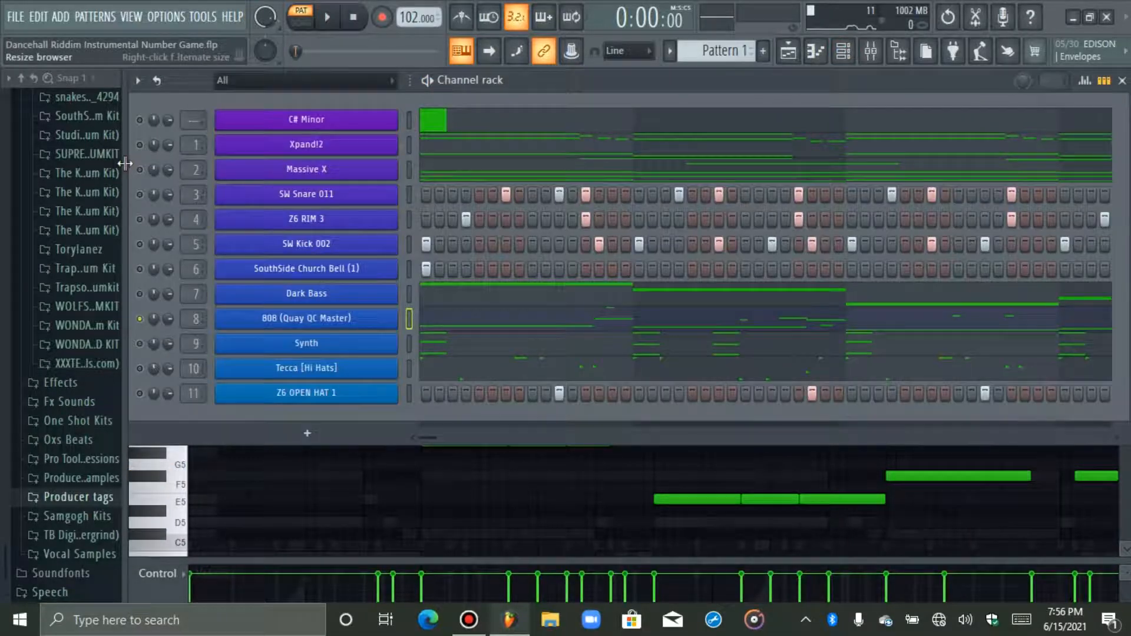
Step: Play Xpand!2 with 808 (Quay QC Master), and audition Xpand!2 with Massive X and SW Snare 011 active and the 808 muted
key("space")
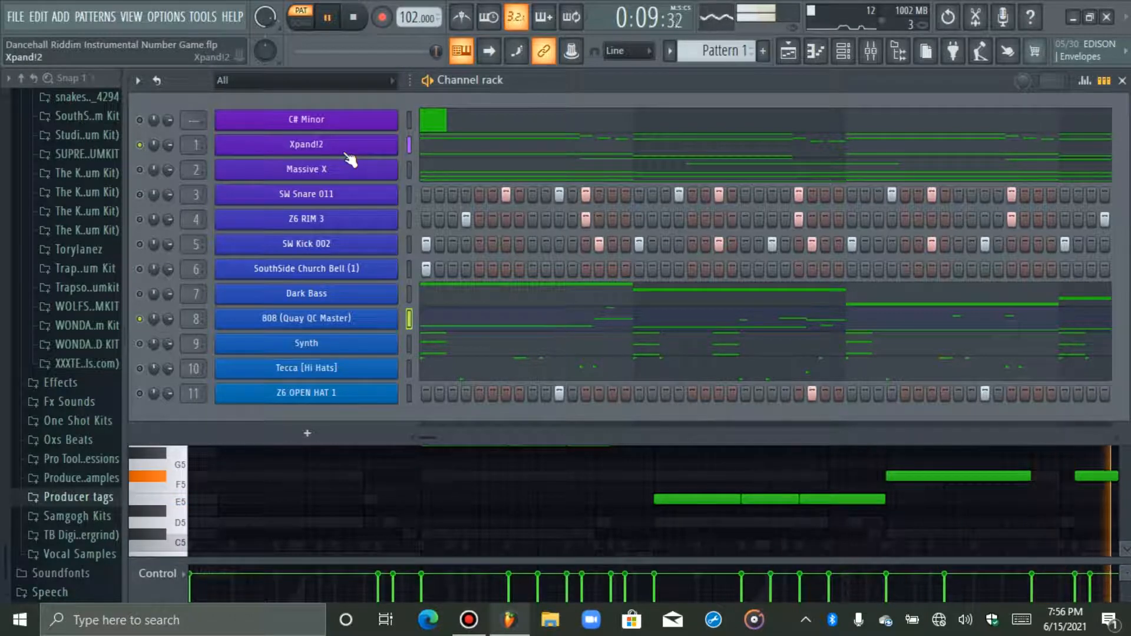
key("space")
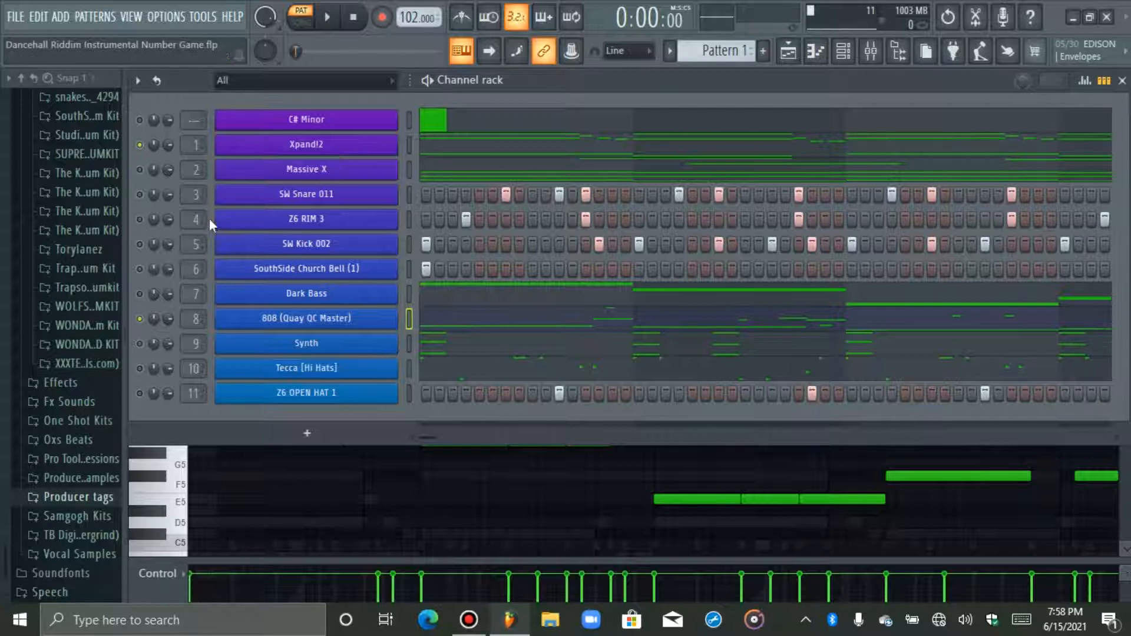
right_click(138, 192)
left_click(141, 183)
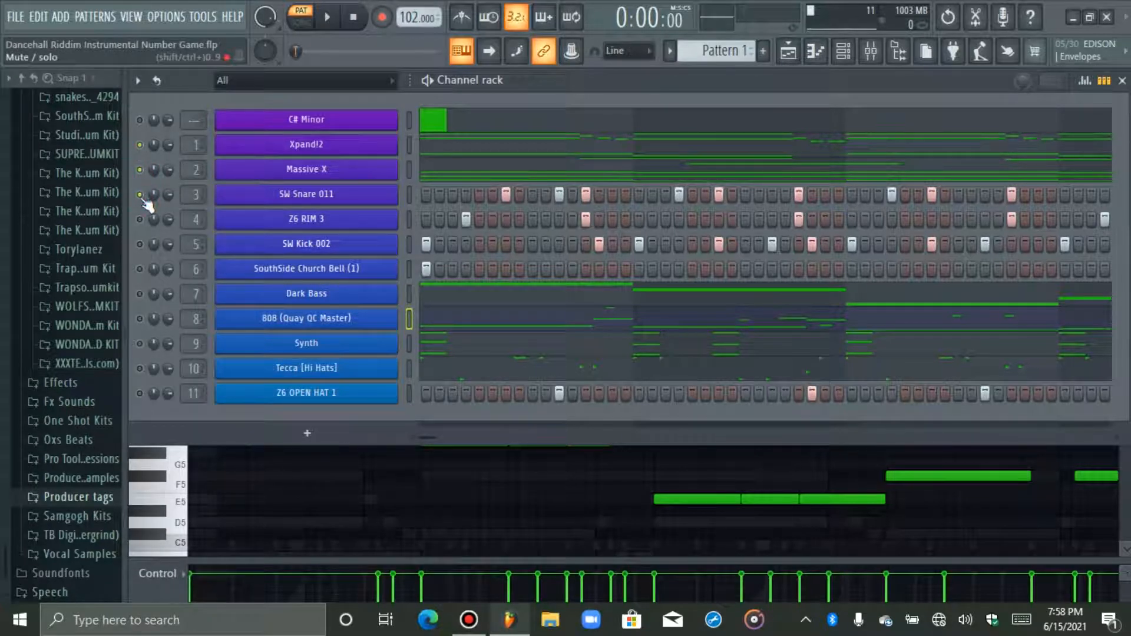
key("space")
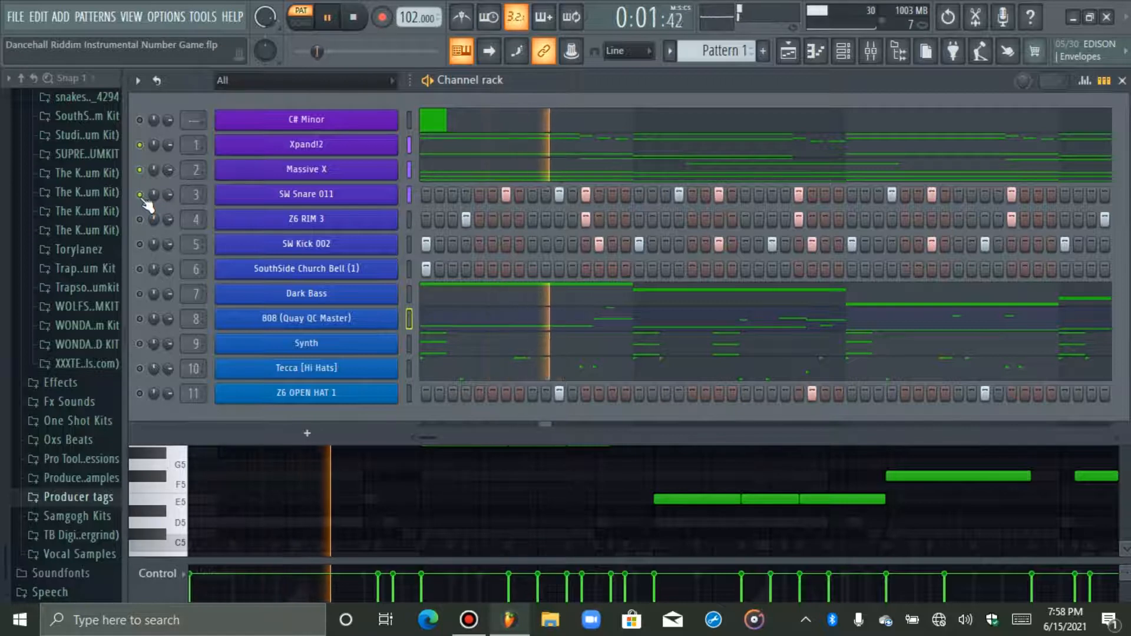
key("space")
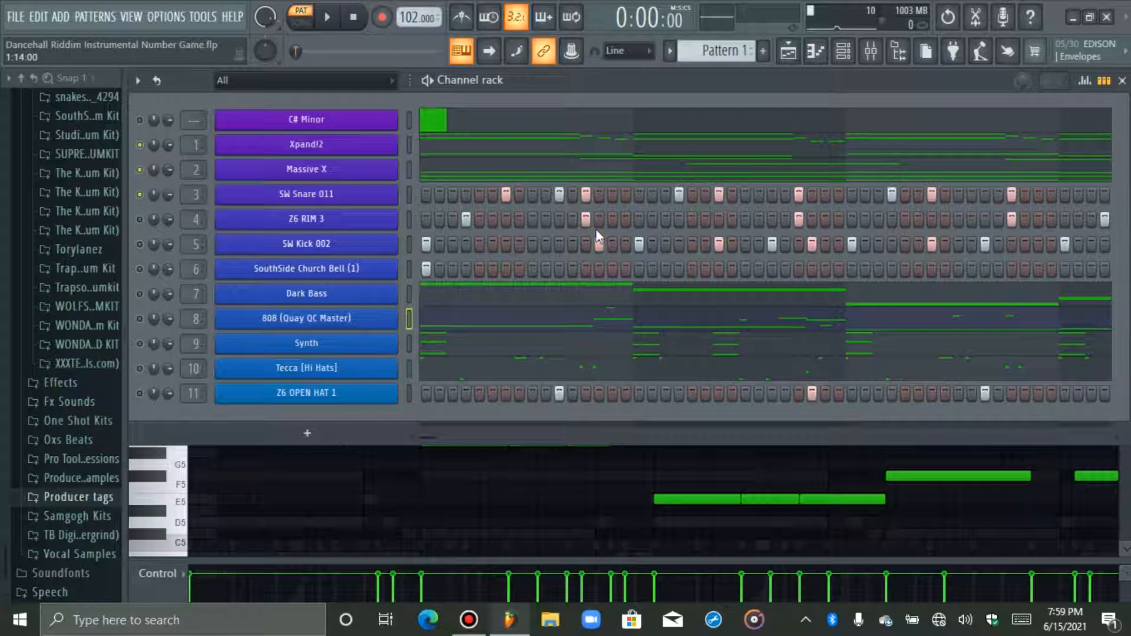
Step: Toggle solo on Xpand!2 to reactivate every channel, and play the full pattern
right_click(145, 151)
left_click(152, 157)
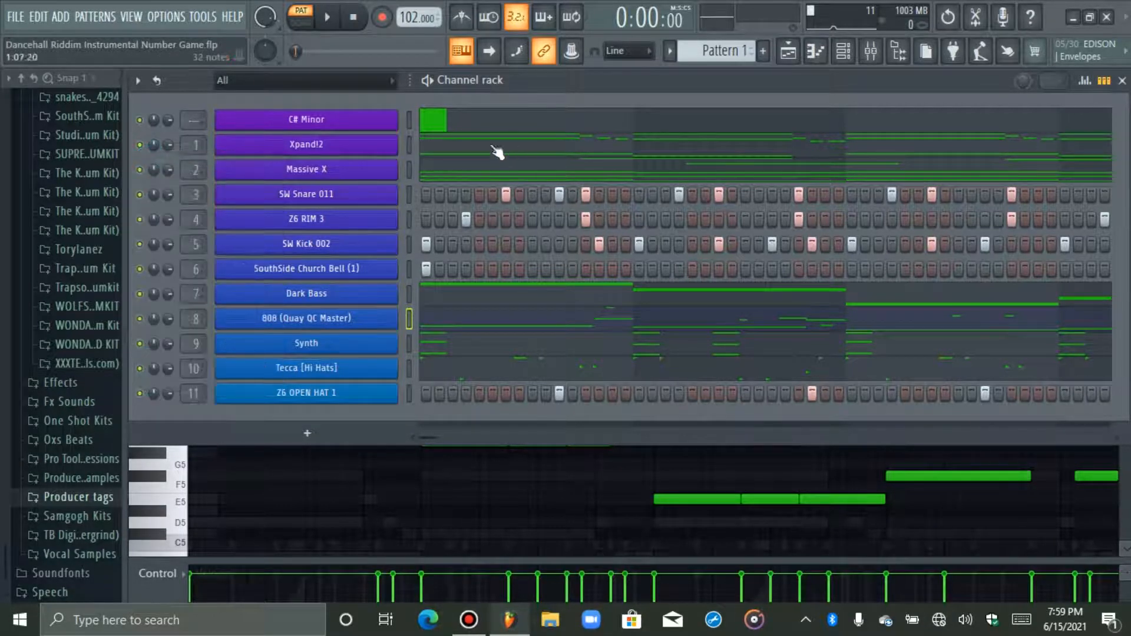
key("space")
key("space")
Step: View the notes of 808 (Quay QC Master) in the piano roll and return to the channel rack
right_click(355, 324)
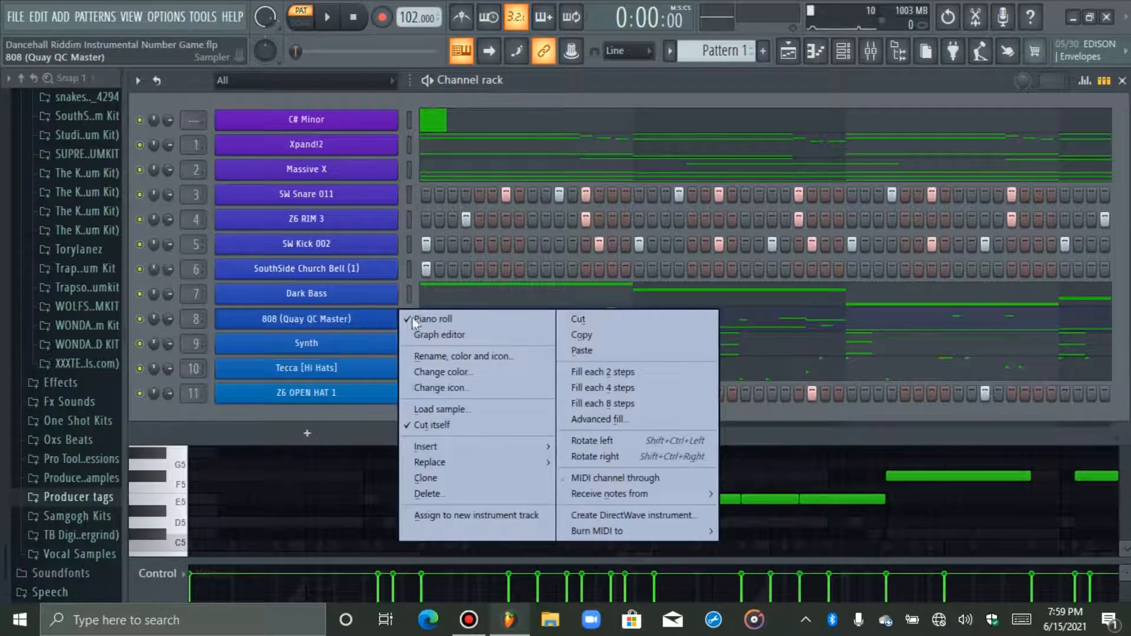
left_click(415, 320)
right_click(384, 324)
left_click(429, 319)
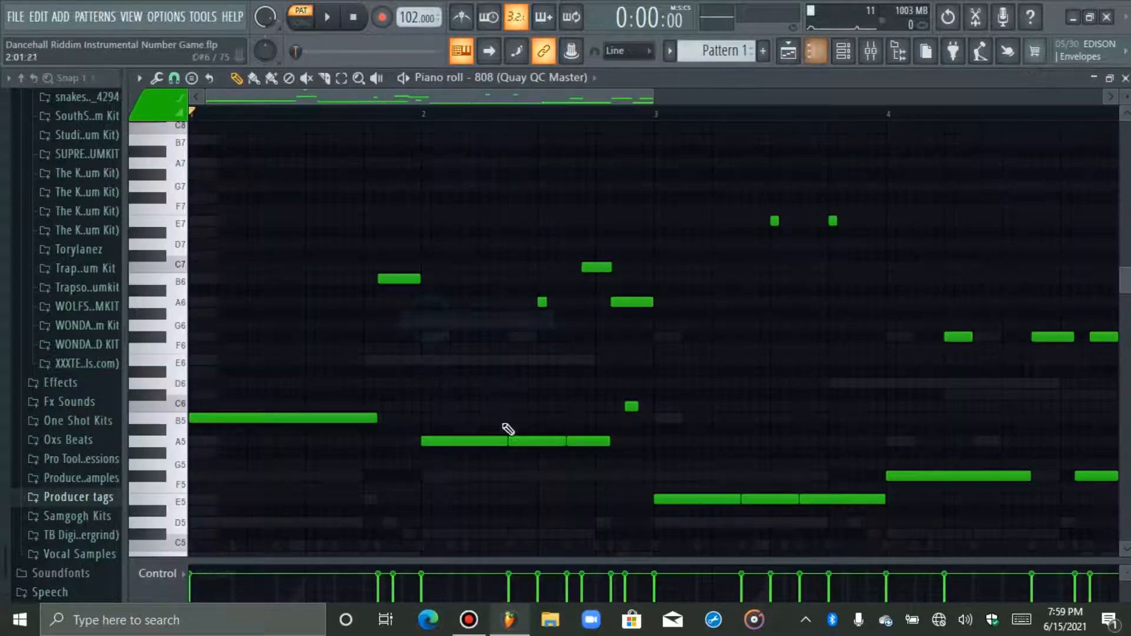
left_click(843, 51)
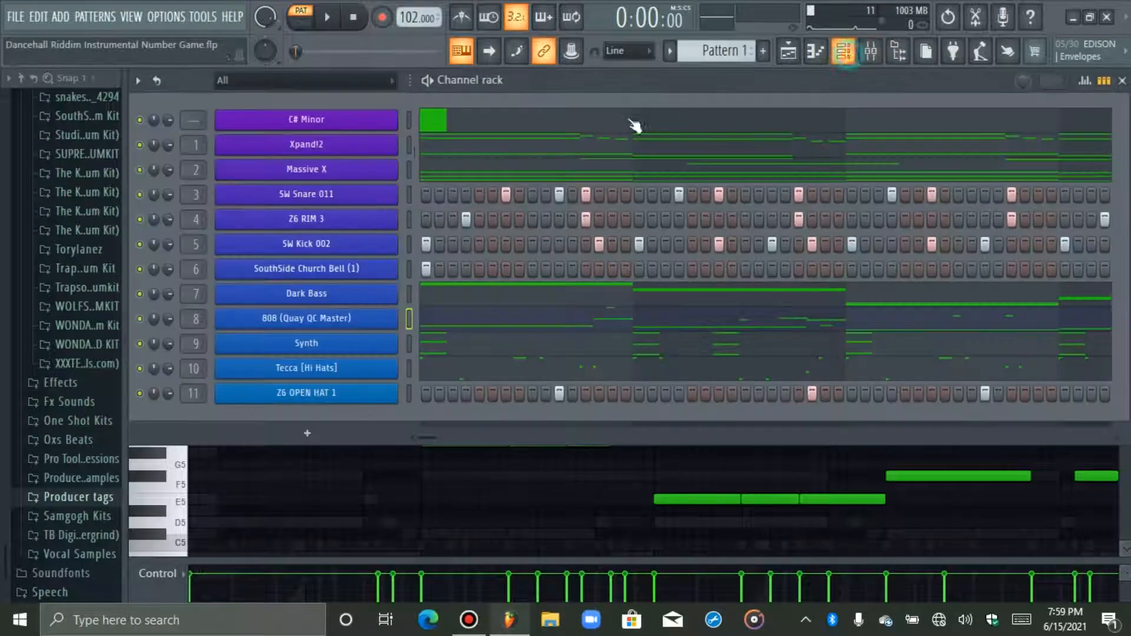
Step: Solo SW Kick 002, add Z6 RIM 3, SW Snare 011, Tecca [Hi Hats], Z6 OPEN HAT 1 and SouthSide Church Bell (1), and play them
right_click(142, 244)
left_click(148, 250)
left_click(140, 219)
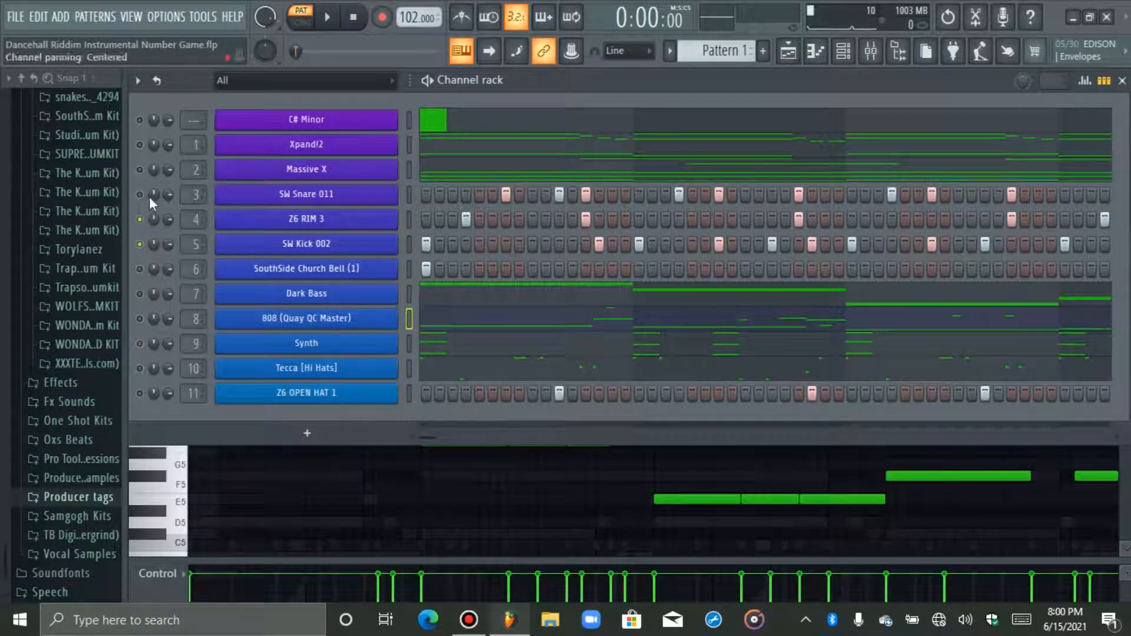
left_click(141, 195)
left_click(137, 361)
left_click(140, 392)
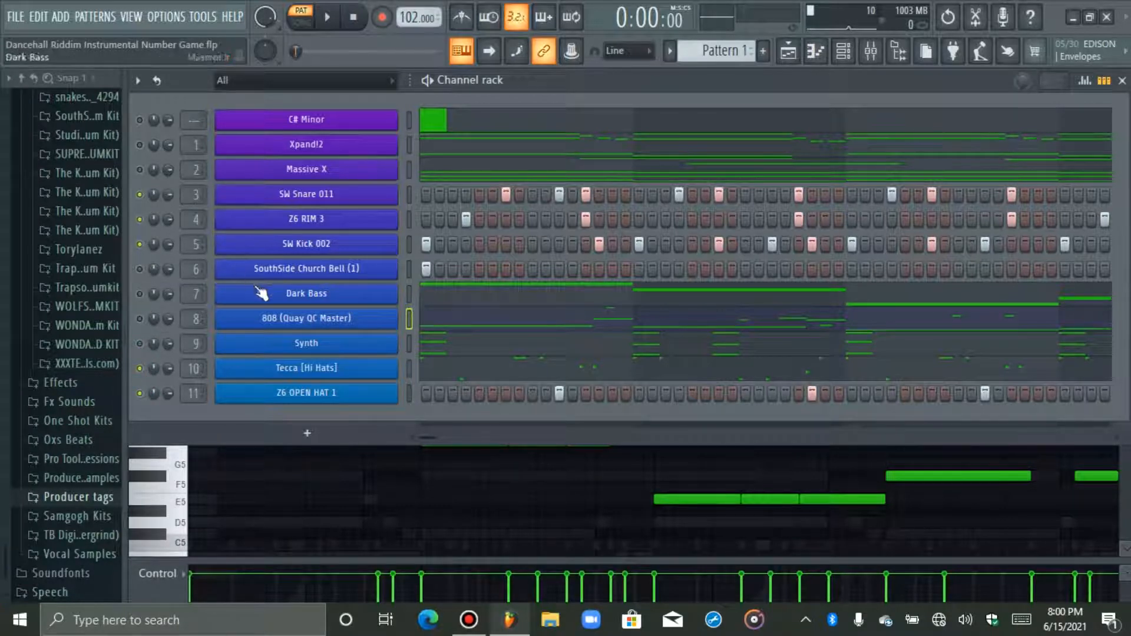
key("space")
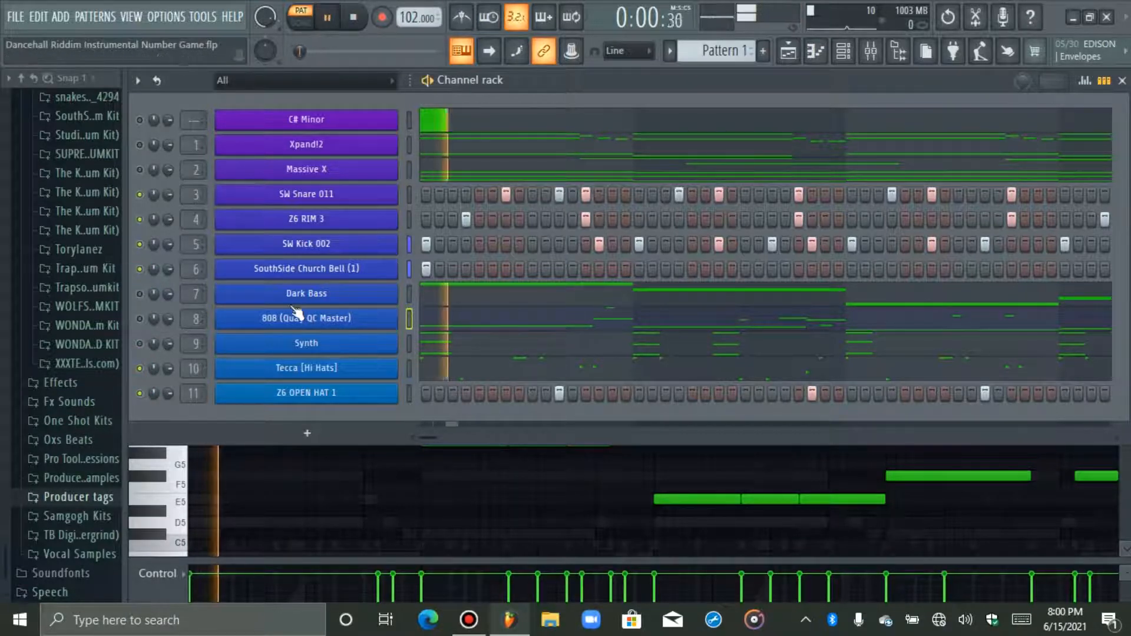
key("space")
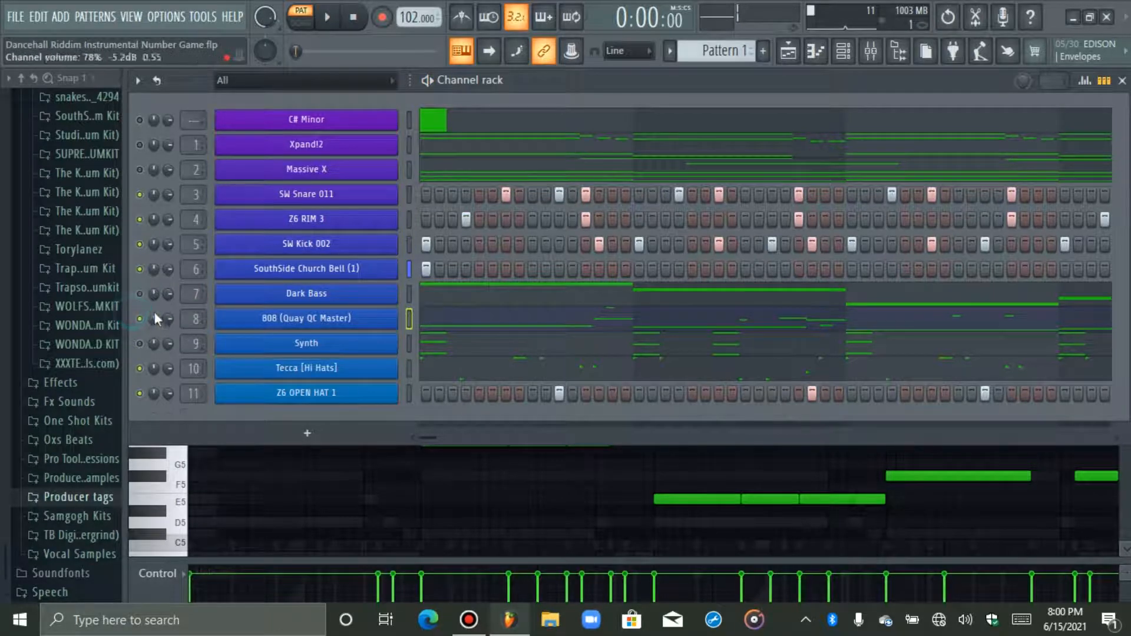
Step: Listen to the drums with 808 (Quay QC Master) and Dark Bass unmuted, and select Dark Bass
key("space")
left_click(139, 294)
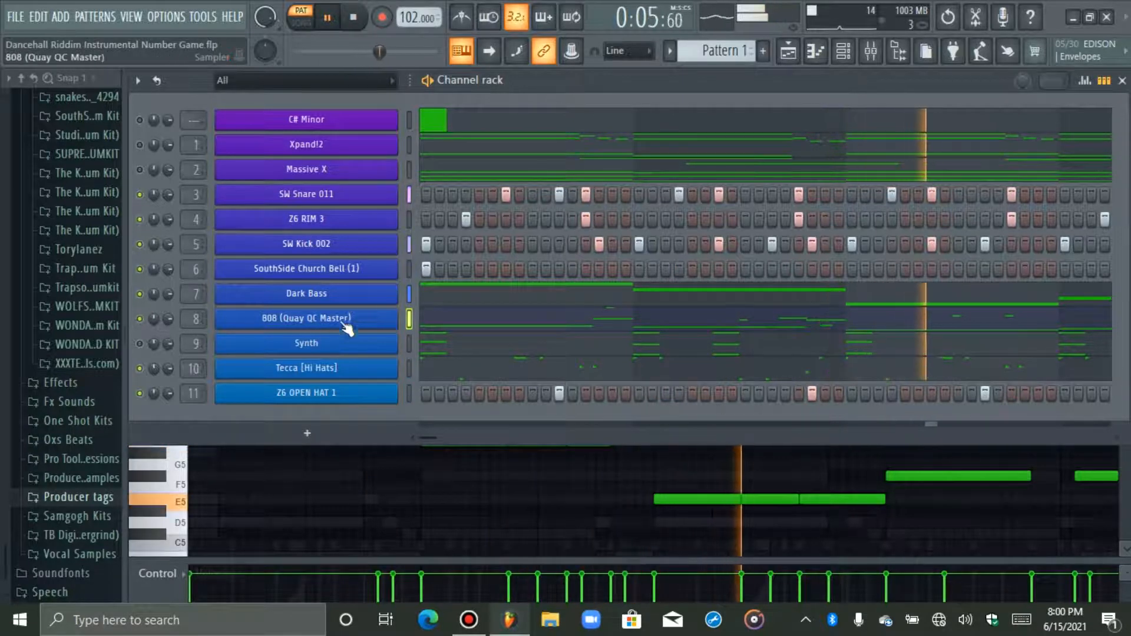
left_click(408, 294)
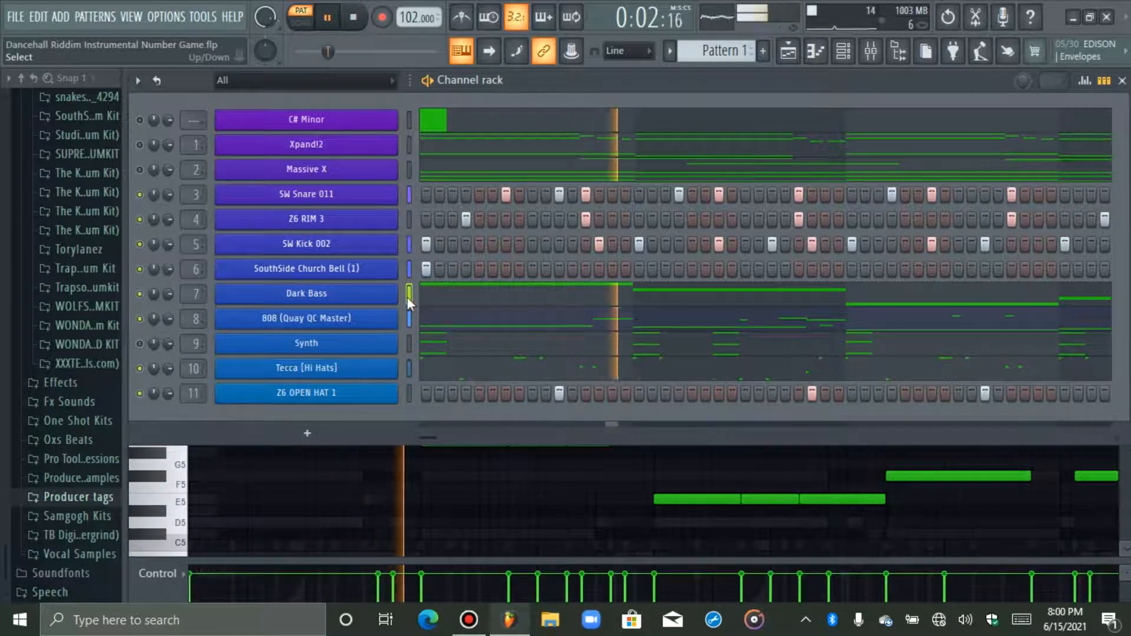
key("space")
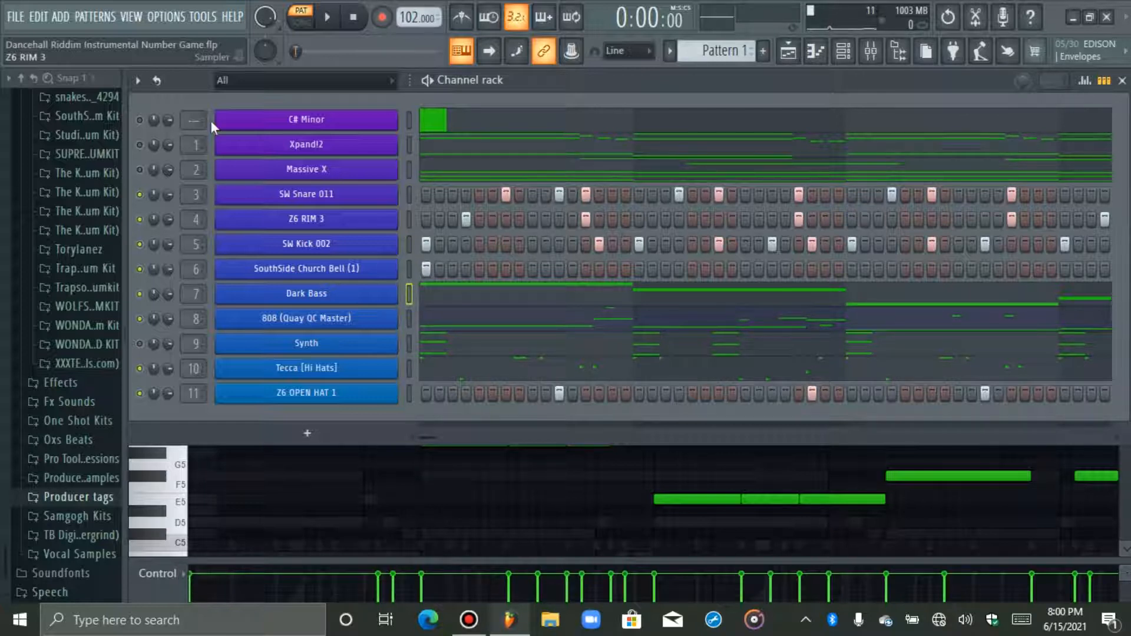
Step: Turn Xpand!2 solo on and off to reactivate every channel, and select all channels
right_click(144, 150)
left_click(154, 158)
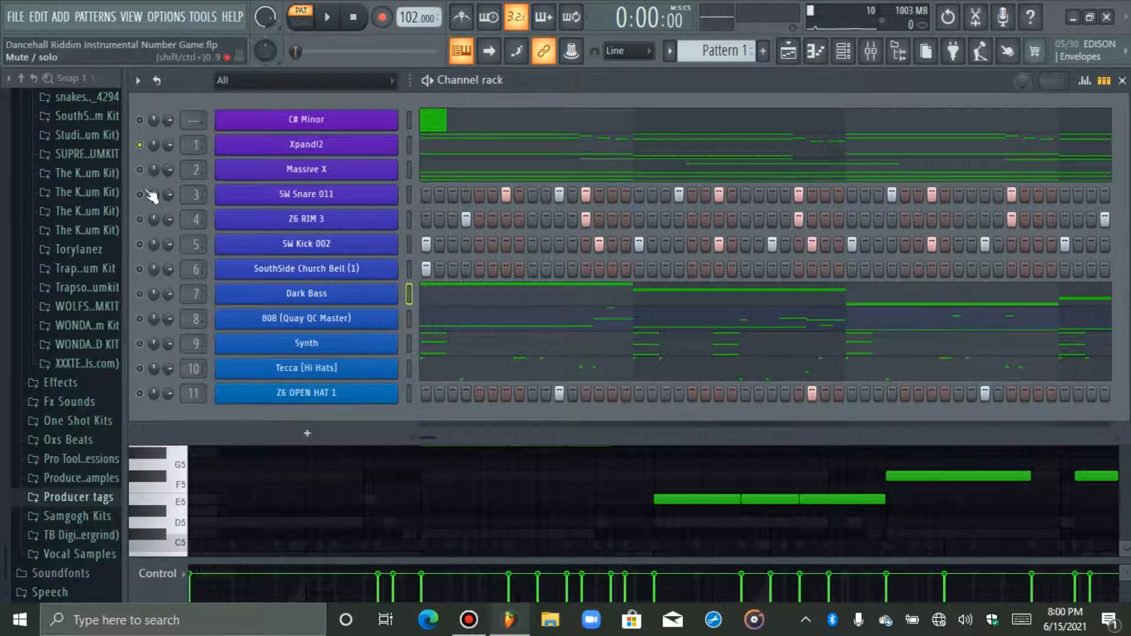
right_click(142, 147)
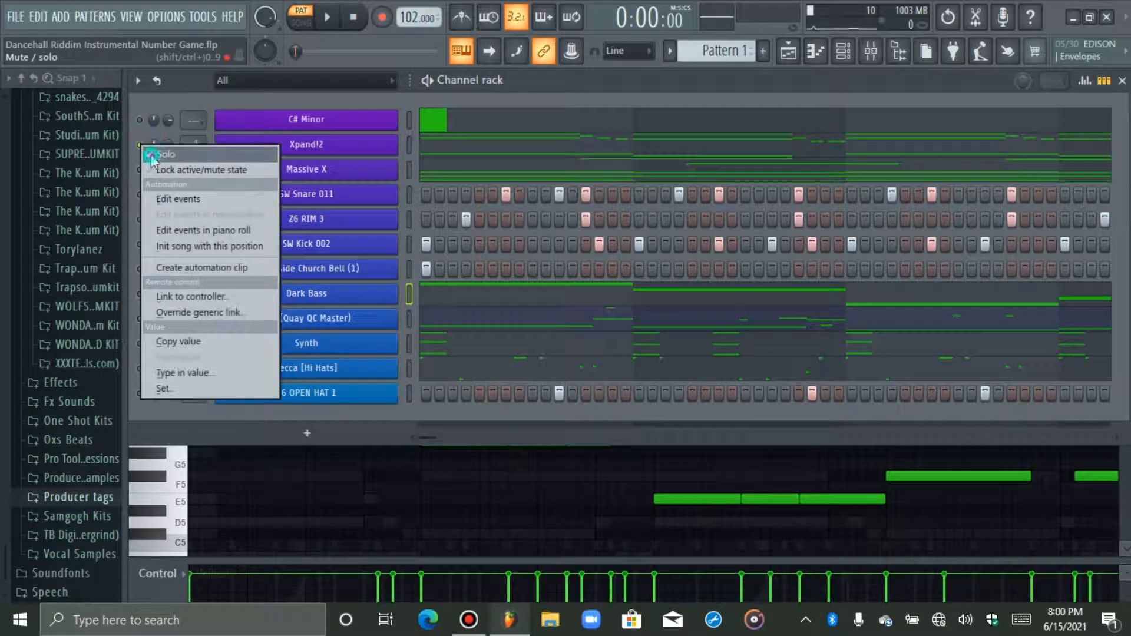
left_click(152, 157)
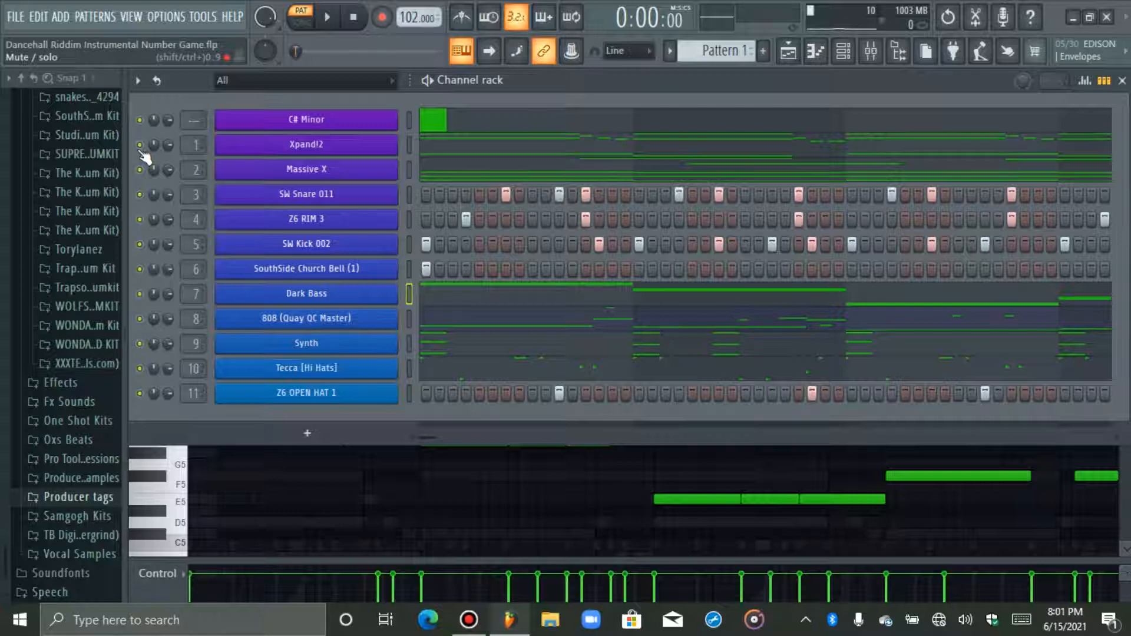
double_click(411, 120)
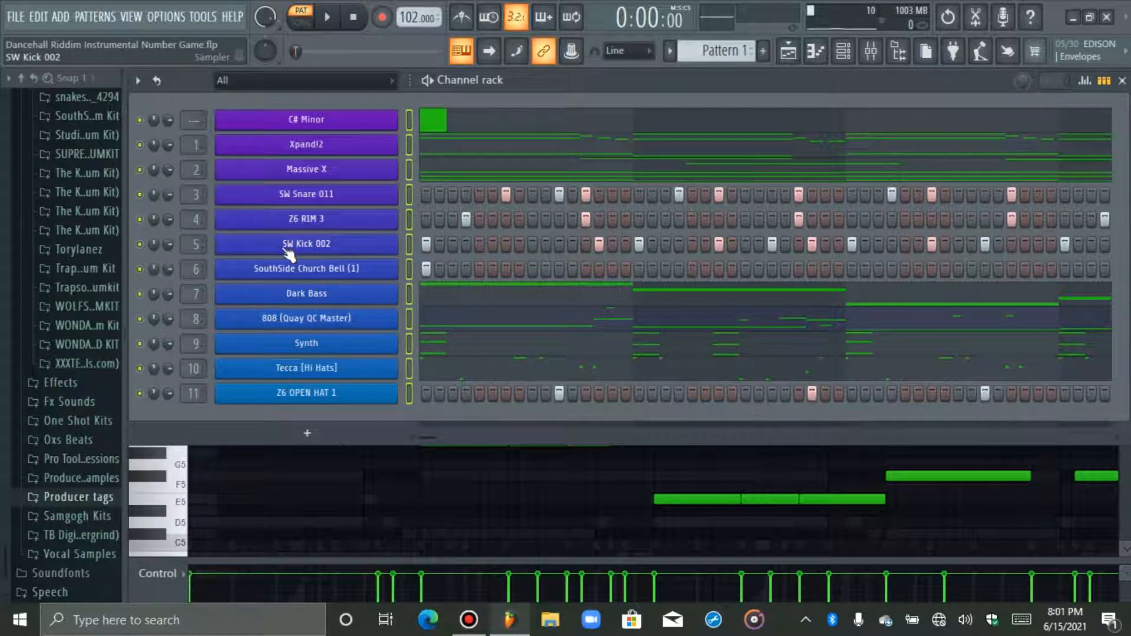
Step: Solo Xpand!2 and open the mixer
right_click(139, 145)
left_click(152, 154)
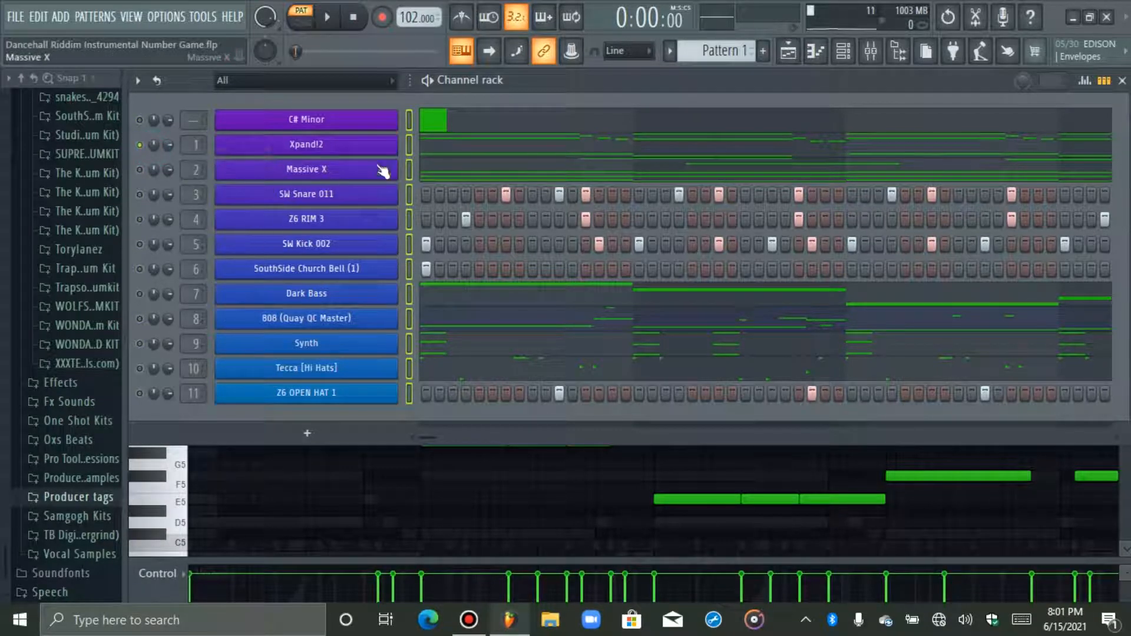
left_click(870, 54)
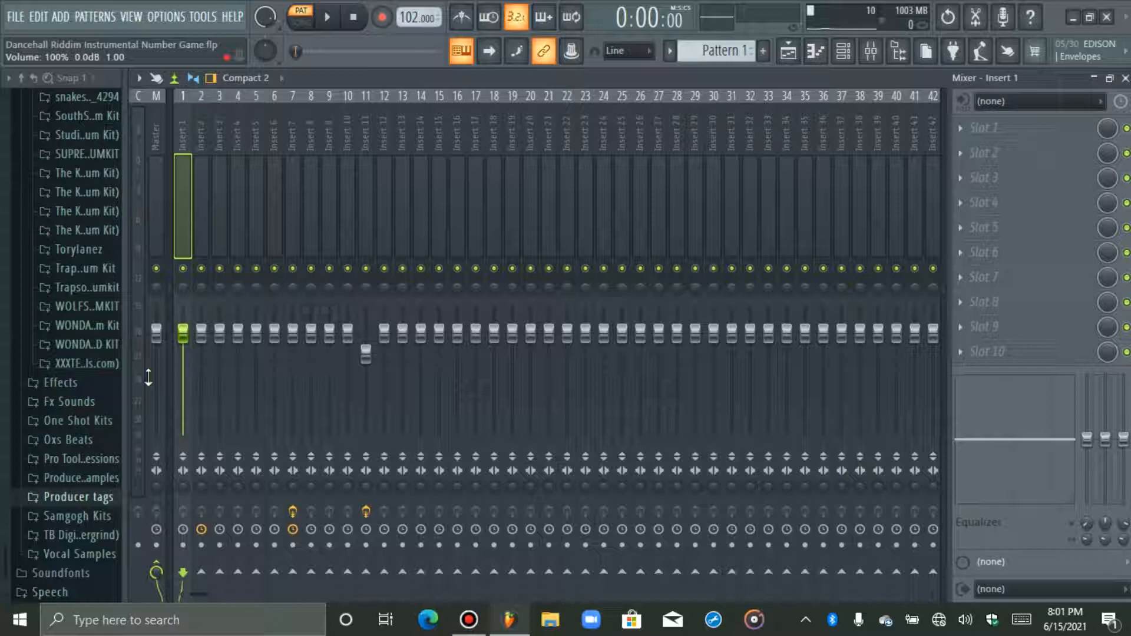
Step: Add Fruity Parametric EQ 2 to slot 1 of Insert 1 and roll off the lows with band 1 at about 100 Hz during playback
key("space")
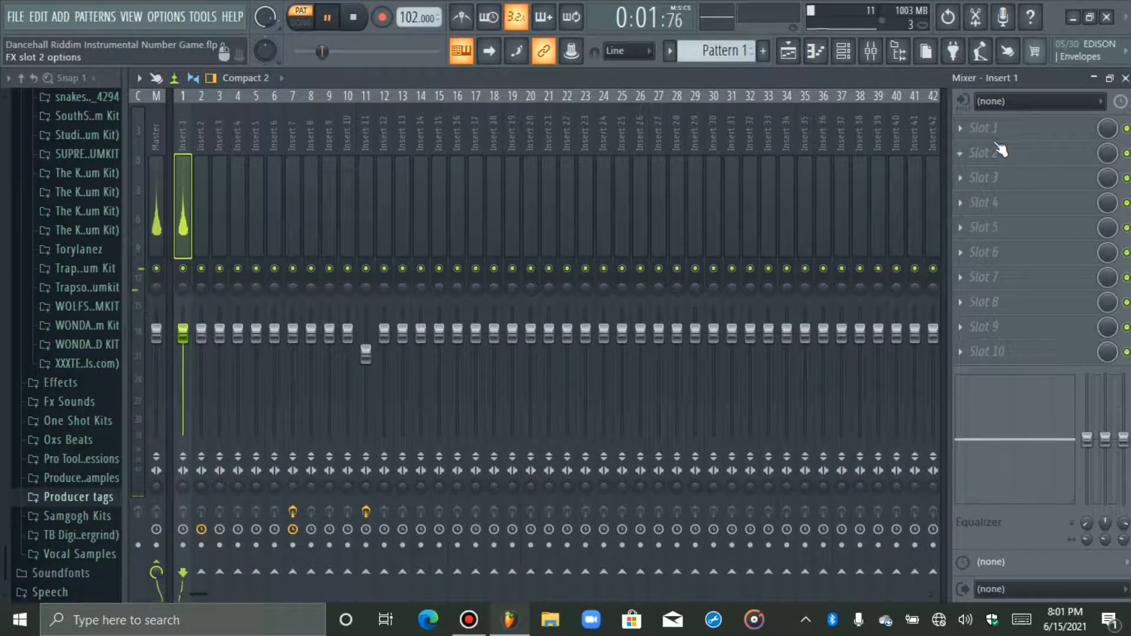
left_click(983, 128)
left_click(646, 365)
left_click_drag(784, 412, 1008, 571)
left_click_drag(366, 351, 414, 502)
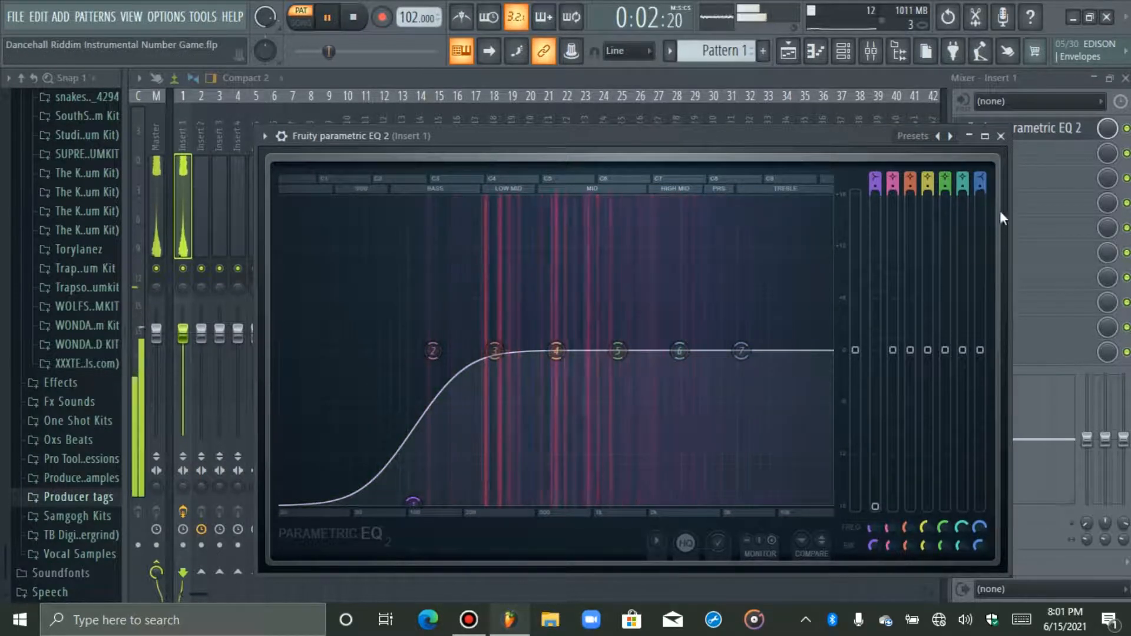
key("space")
left_click(1034, 130)
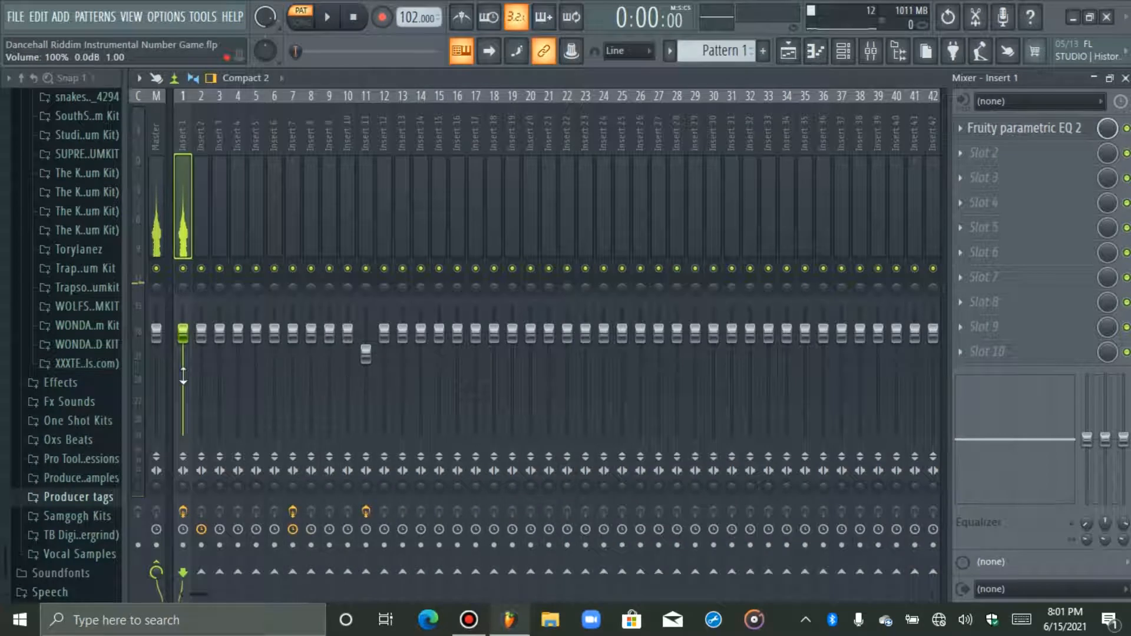
Step: Lower the Insert 1 fader to 84% (-3.7 dB) and add Fruity Reeverb 2 to slot 2 while listening
left_click_drag(186, 343, 186, 359)
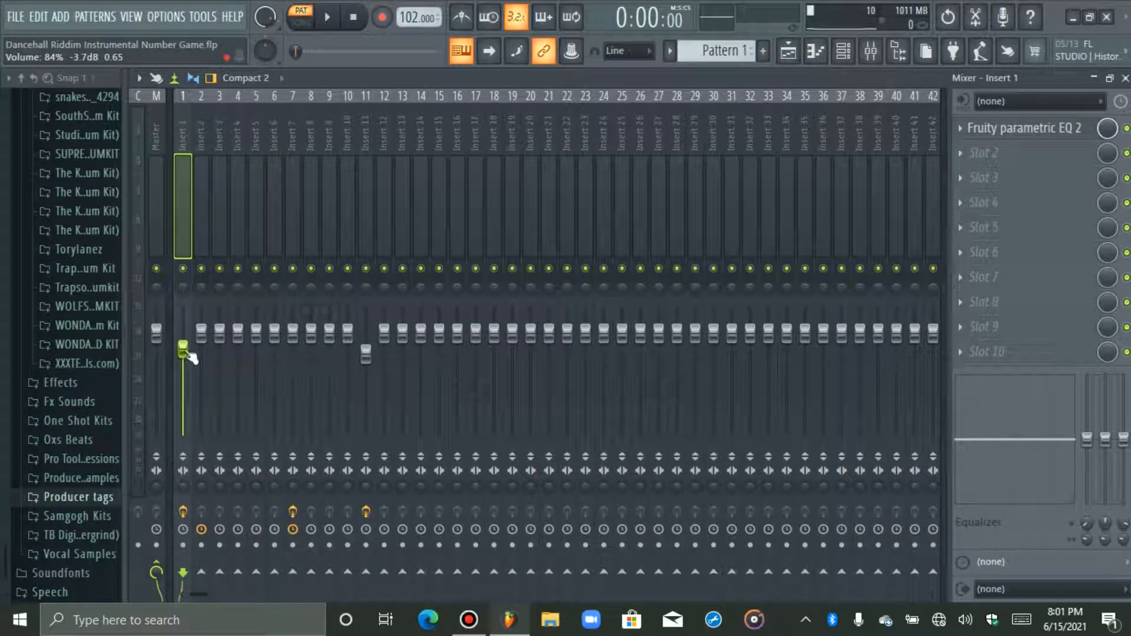
left_click(987, 157)
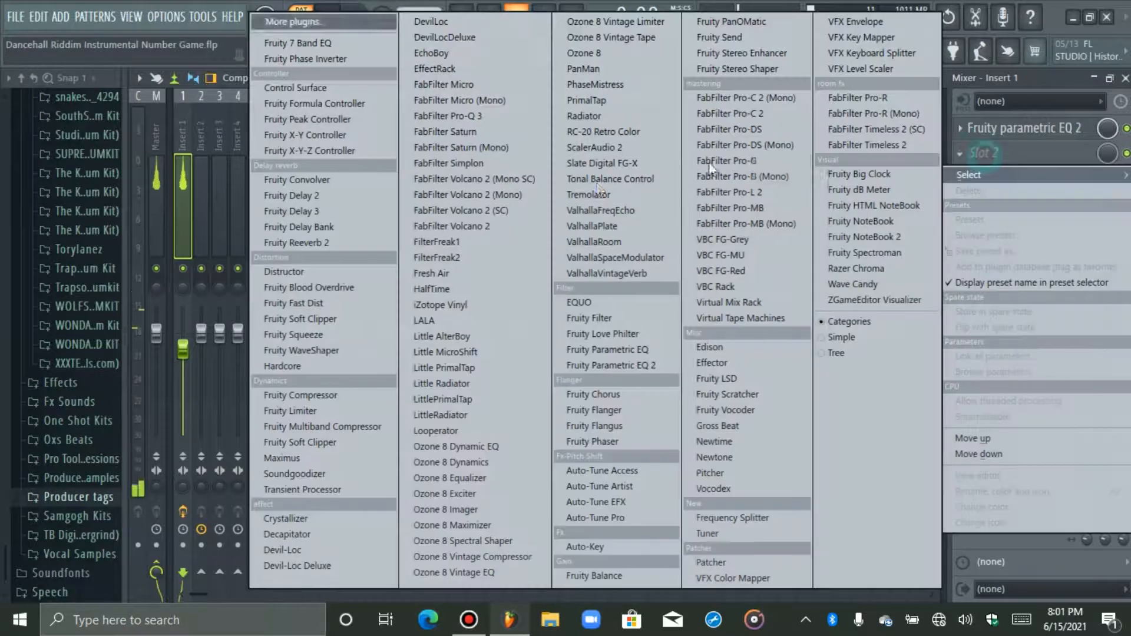
left_click(331, 240)
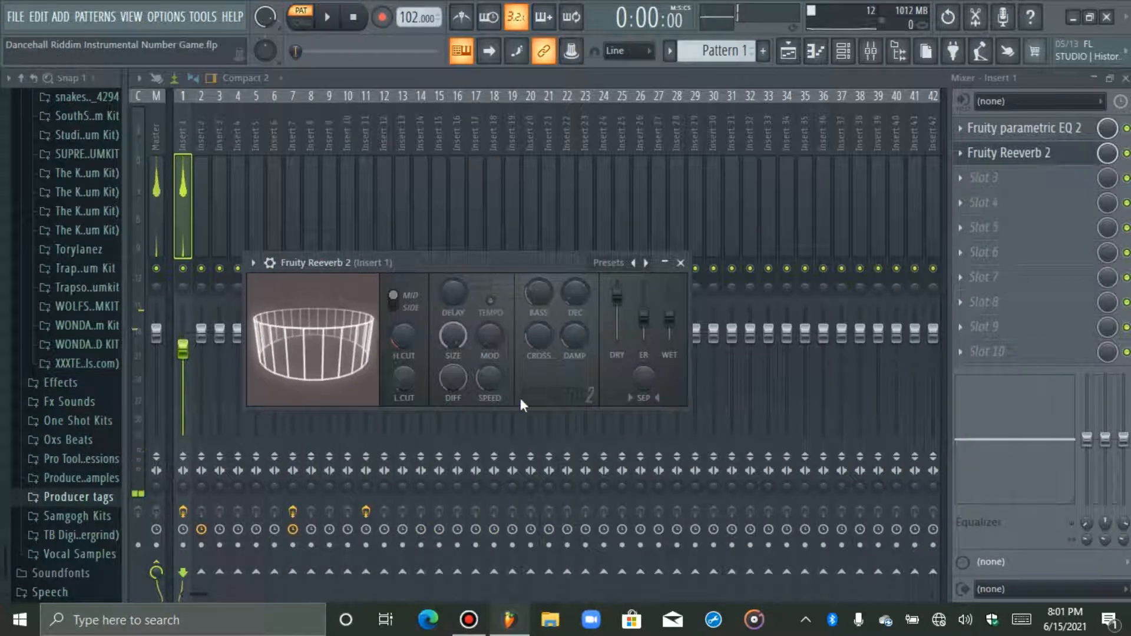
key("space")
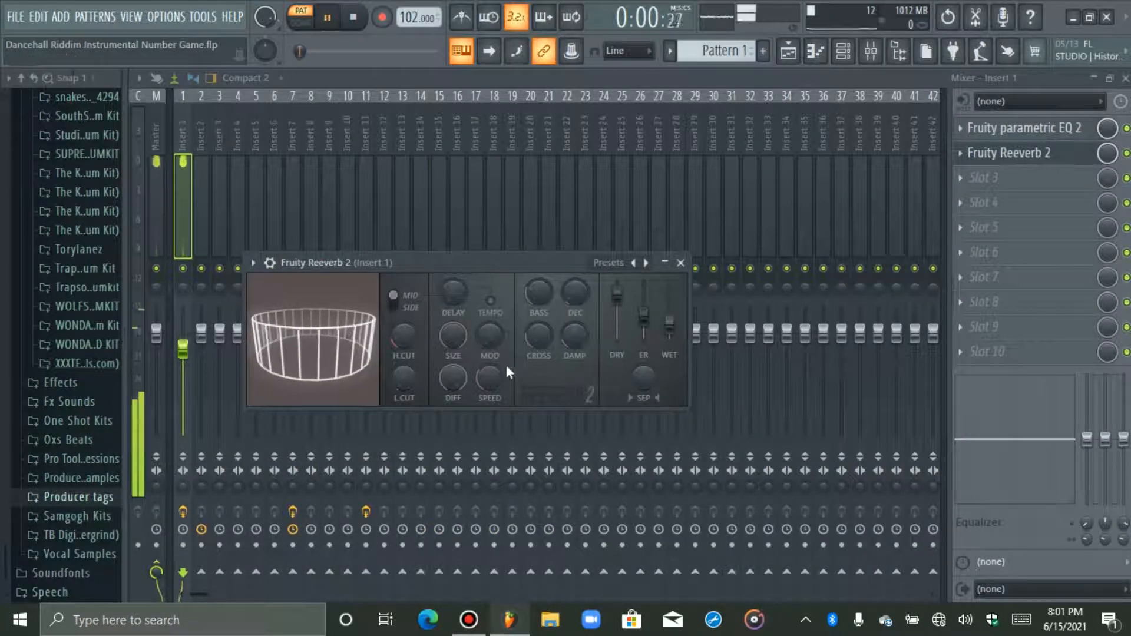
left_click(992, 155)
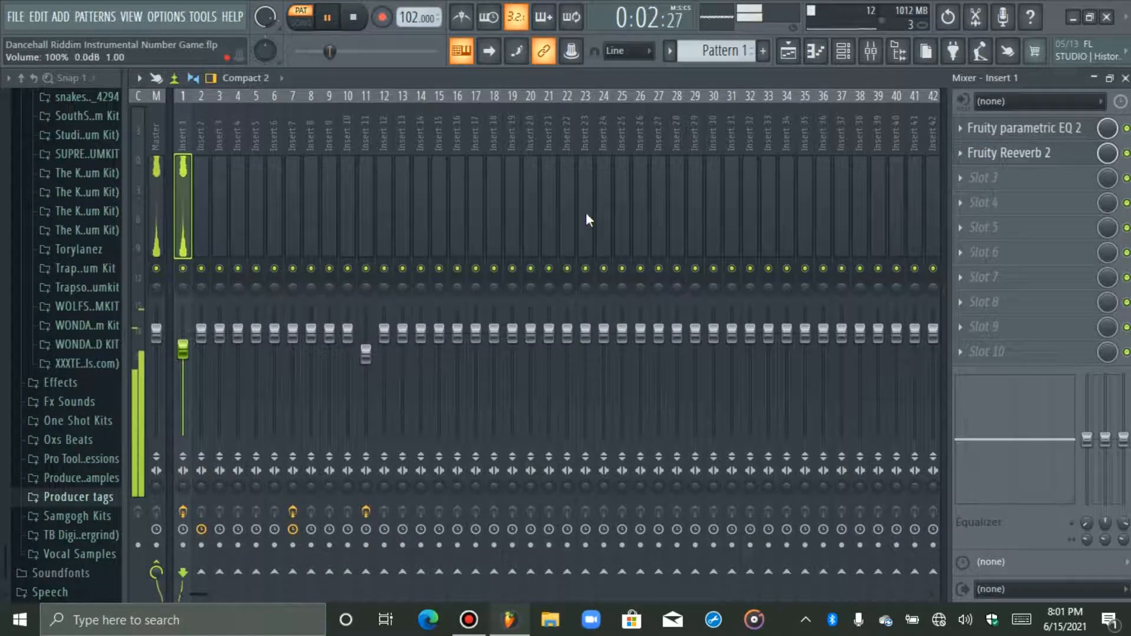
Step: Return to the channel rack, unmute Massive X alongside Xpand!2, and view its synth interface
left_click(842, 51)
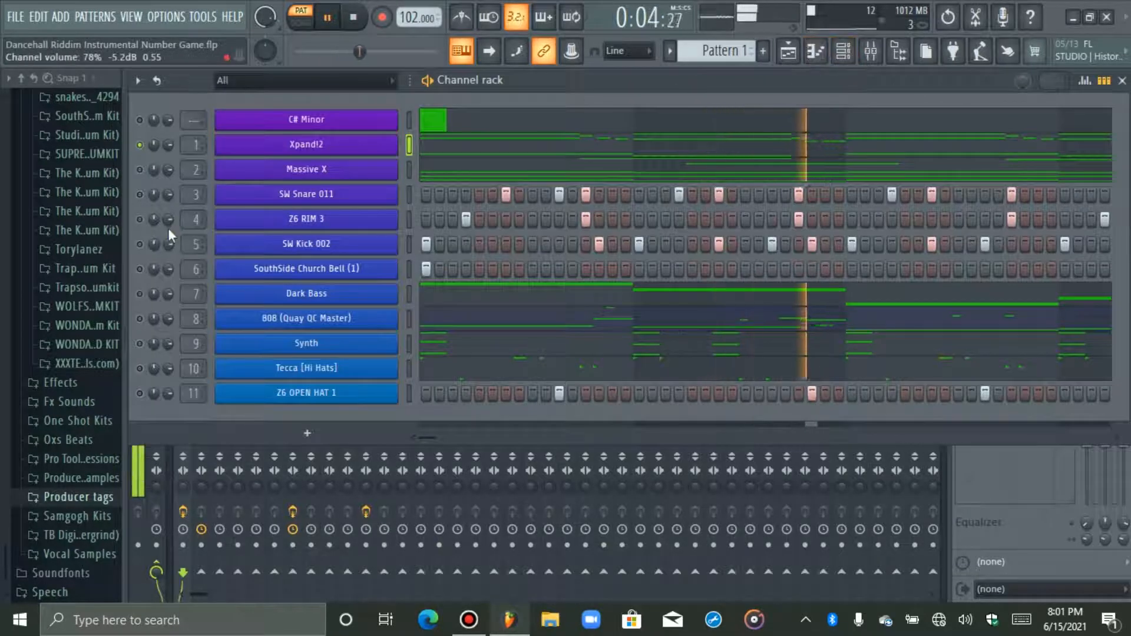
key("space")
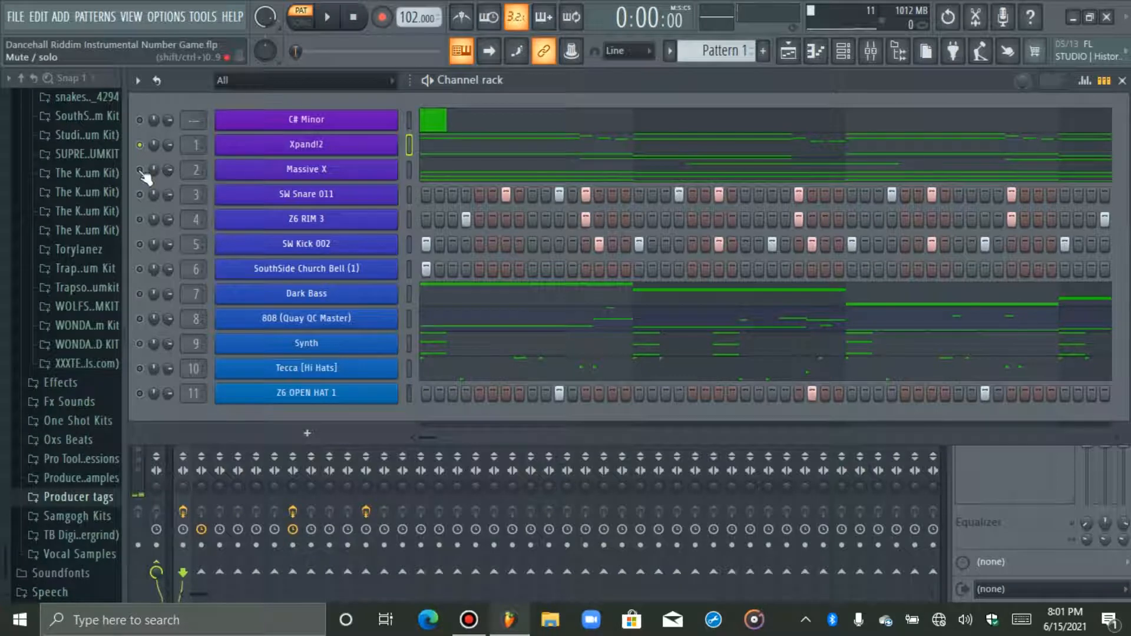
left_click(306, 169)
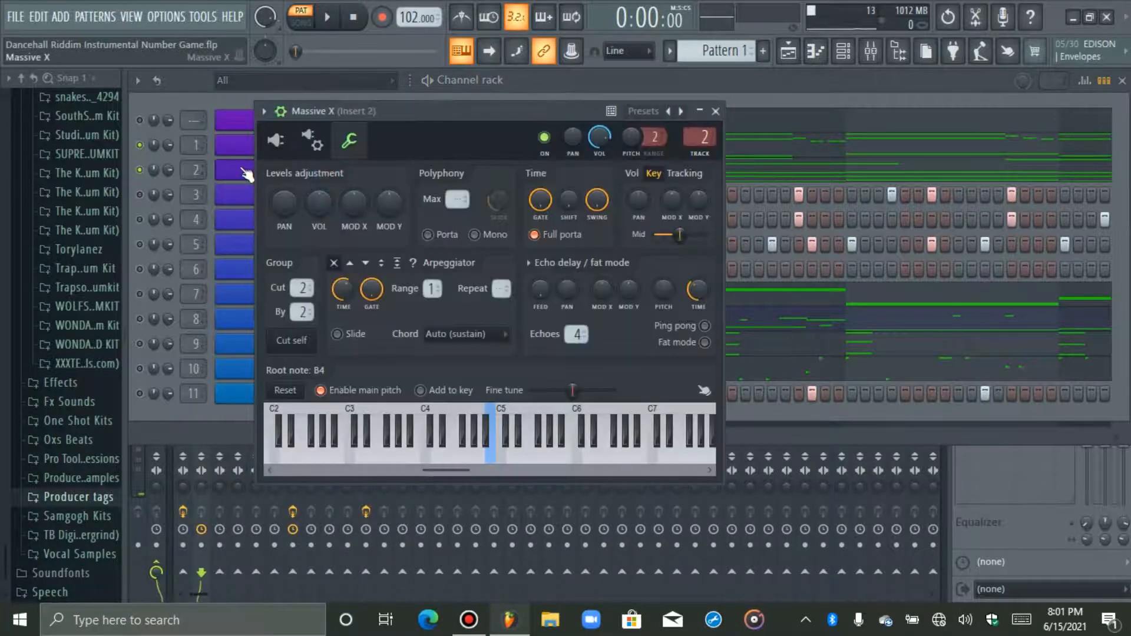
left_click(297, 142)
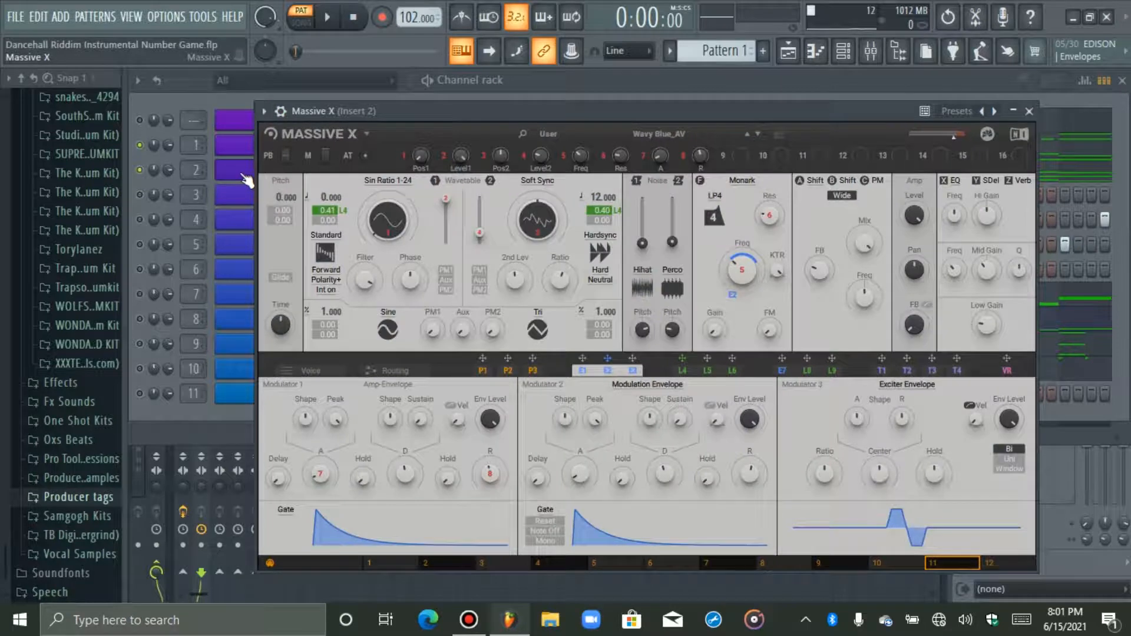
left_click(243, 173)
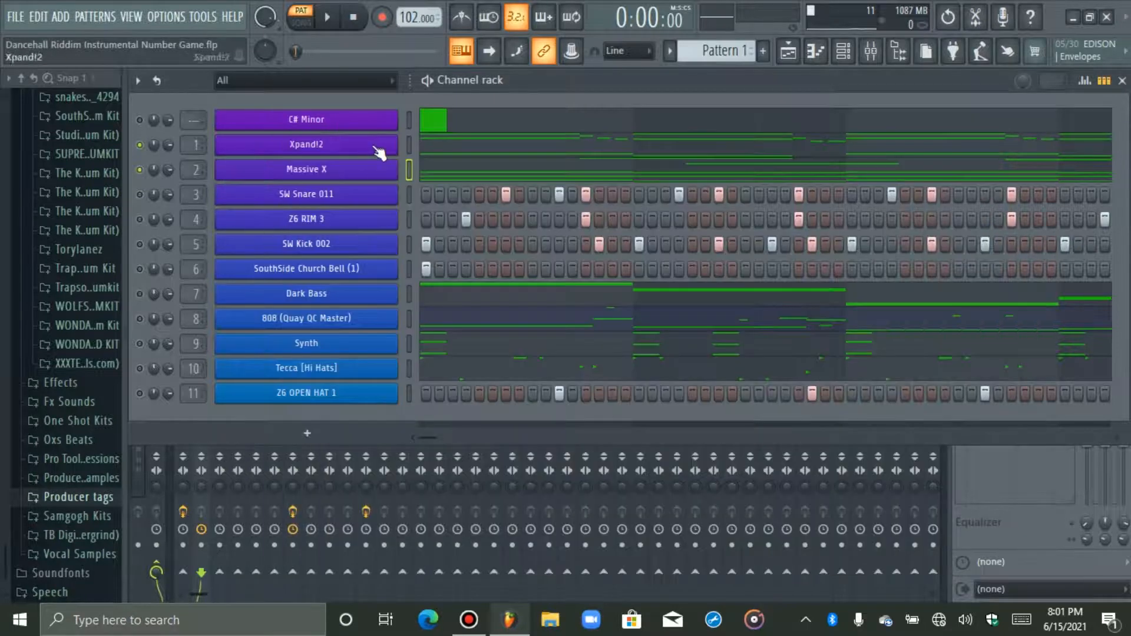
Step: Play the pattern and examine the Massive X notes in the piano roll across their full pitch range
left_click(814, 59)
key("space")
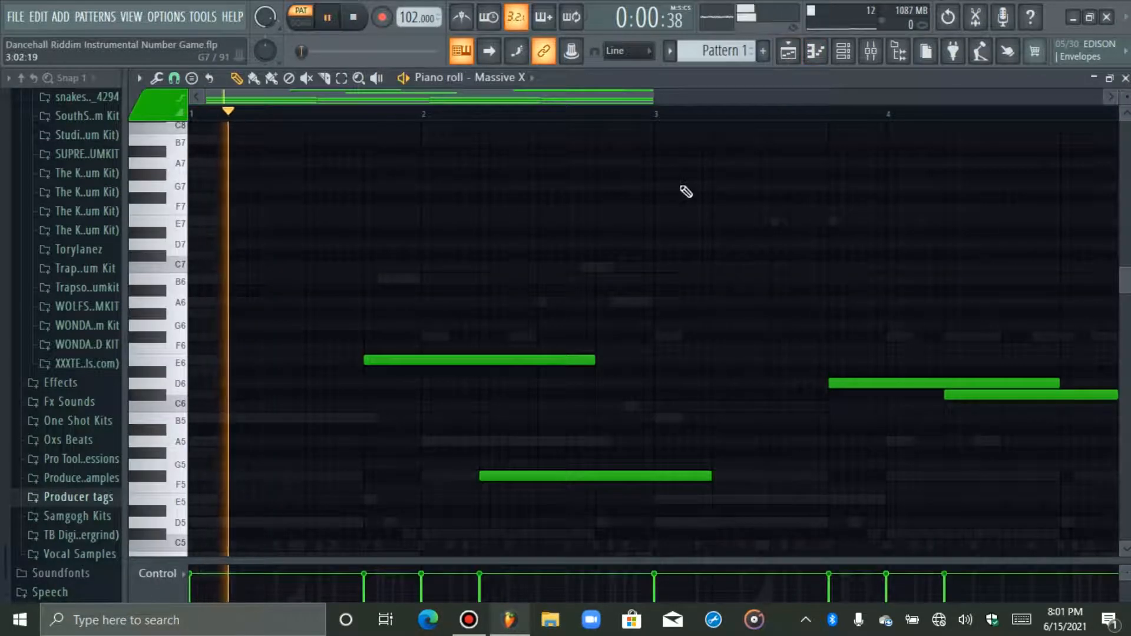
scroll(690, 195, "down", 5)
scroll(695, 199, "up", 4)
scroll(749, 208, "down", 3)
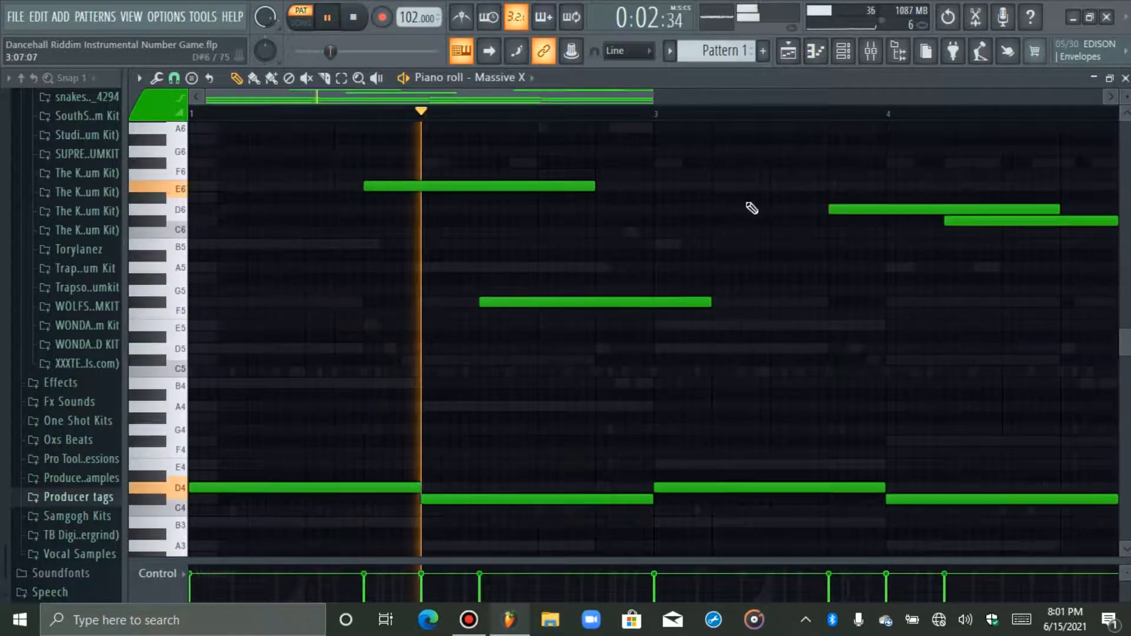
left_click_drag(1126, 96, 1126, 114)
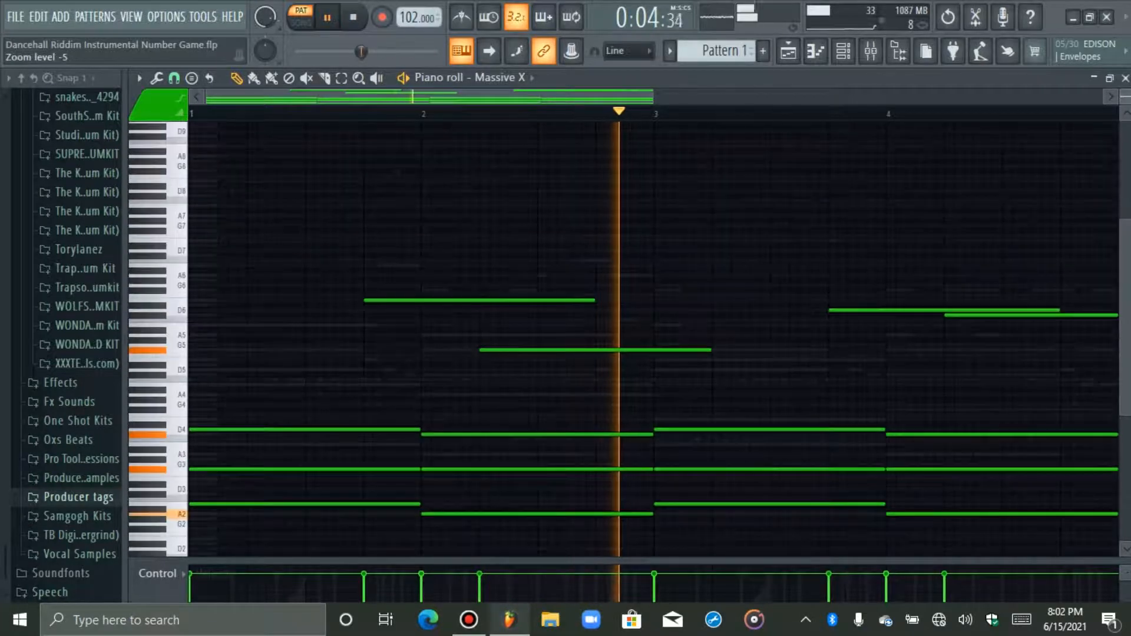
Step: Lower the Insert 2 mixer fader to 73% (-6.4 dB) and play the pattern to hear the balance
left_click(871, 56)
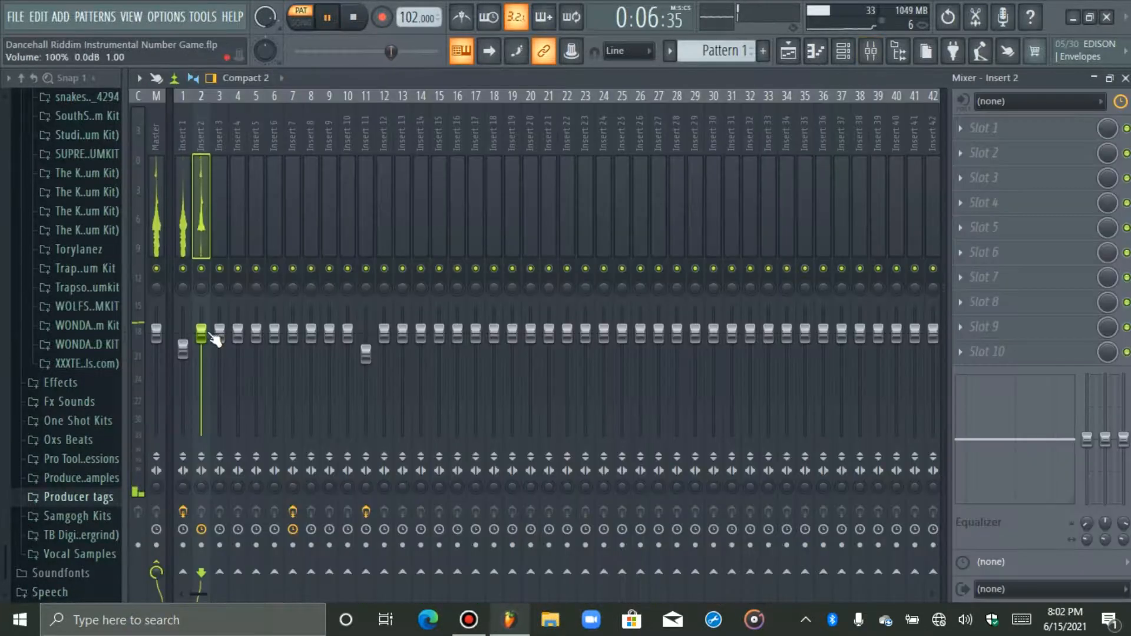
key("space")
left_click_drag(206, 346, 208, 367)
key("space")
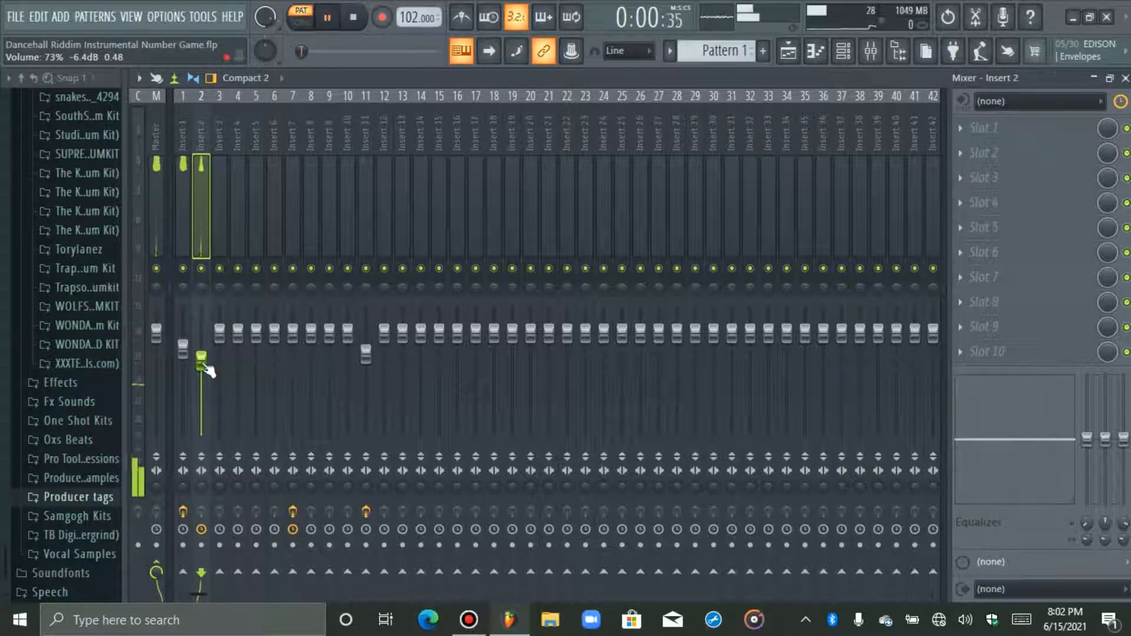
Step: Add Fruity Reeverb 2 to slot 1 of Insert 2, lower its wet level slightly and audition the result
left_click(1003, 130)
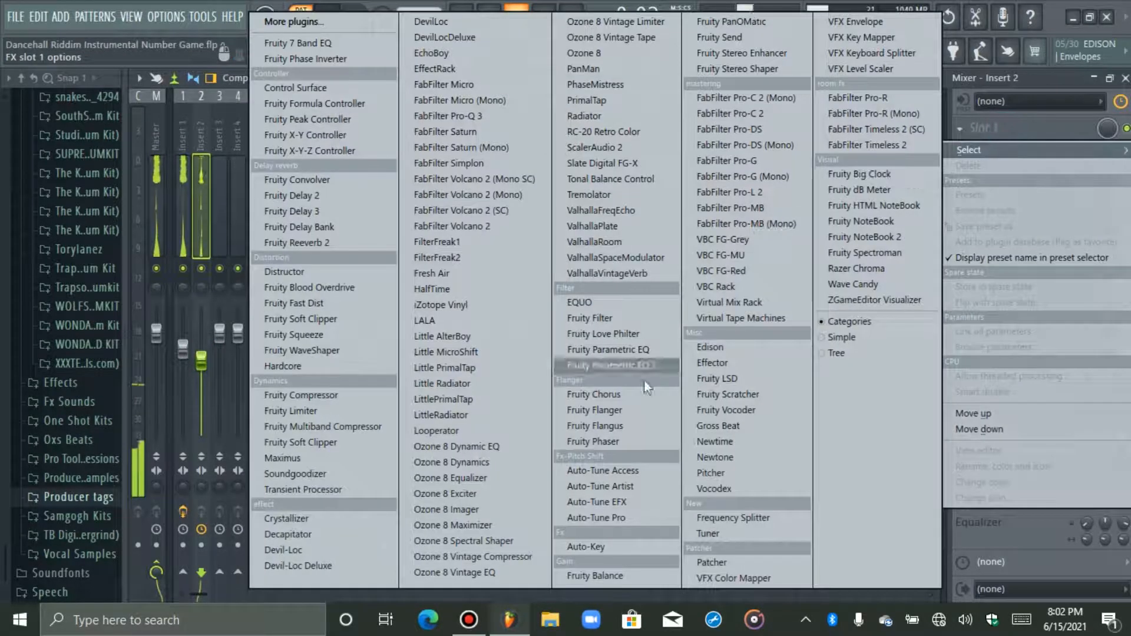
left_click(999, 125)
key("space")
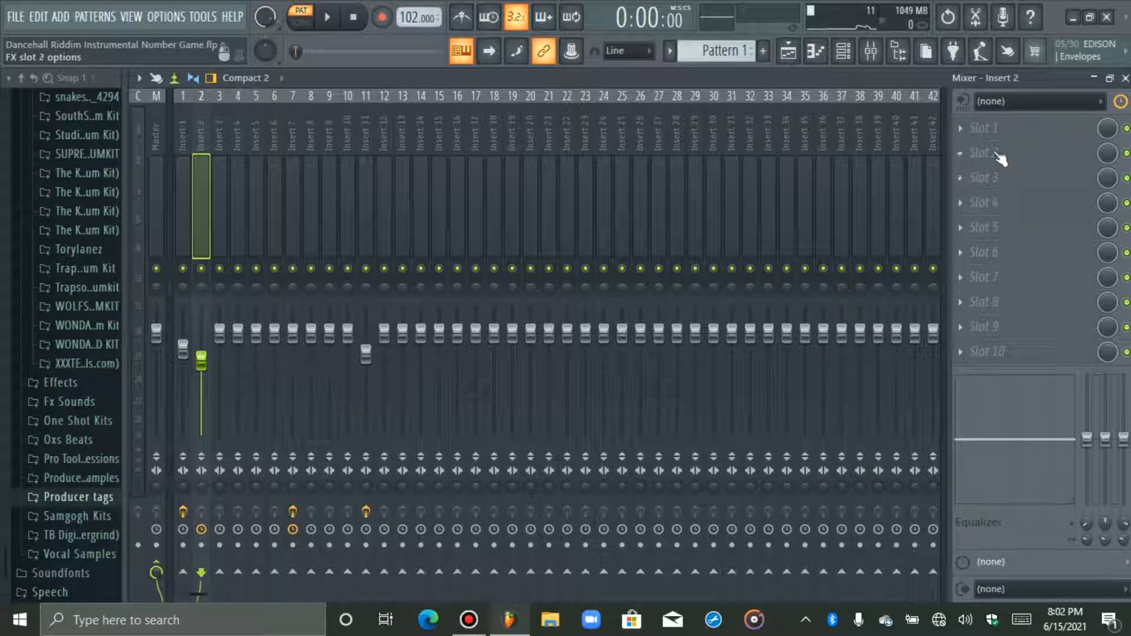
left_click(987, 129)
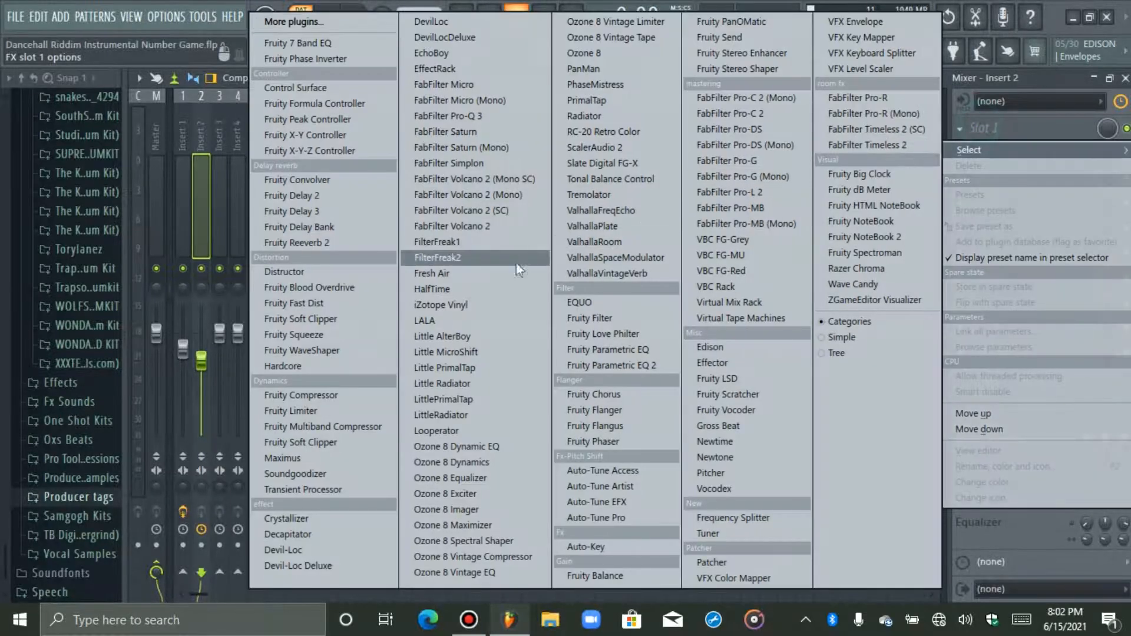
left_click(344, 243)
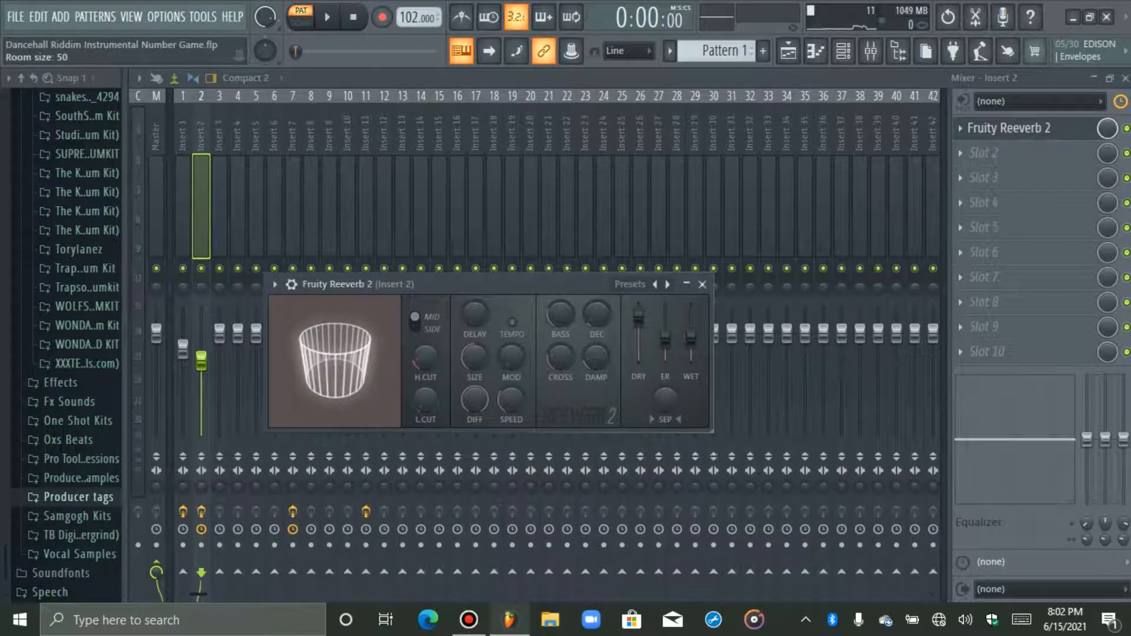
left_click_drag(691, 340, 691, 346)
left_click(1009, 126)
key("space")
Step: Unmute SW Snare 011, Z6 RIM 3 and SW Kick 002, and lower the faders of Inserts 3, 4 and 5 while auditioning
key("F6")
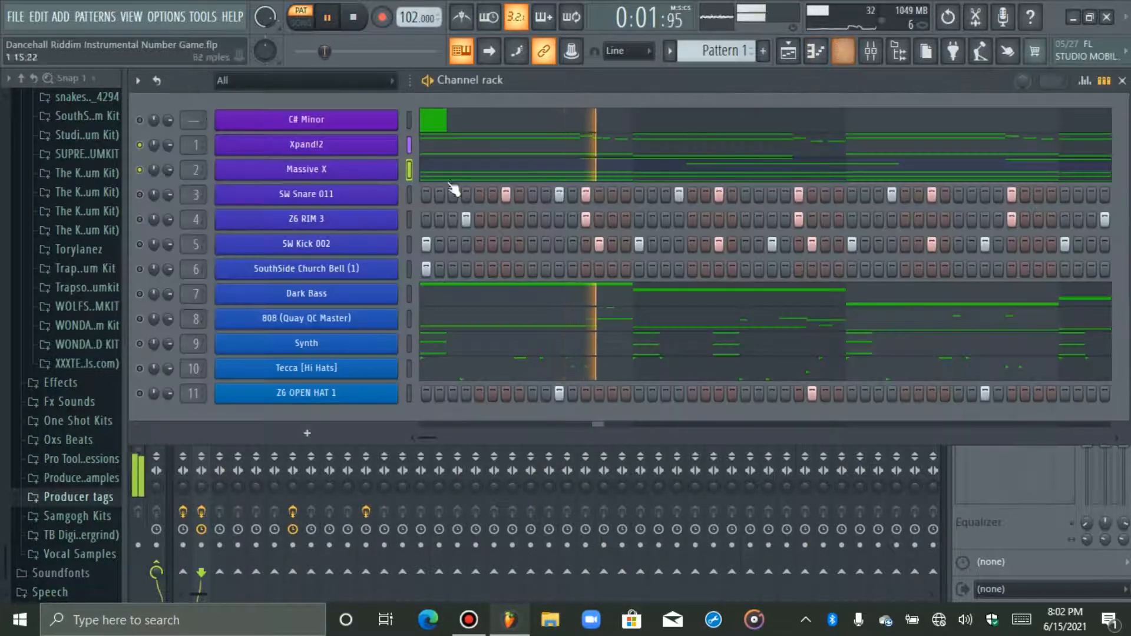
key("space")
left_click(140, 194)
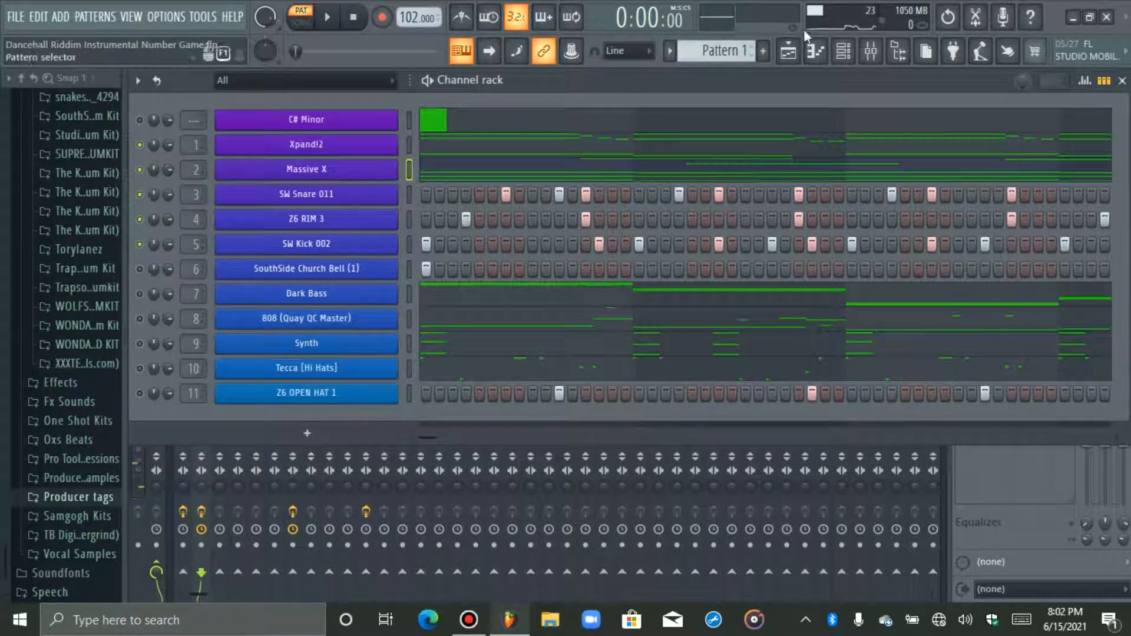
left_click(870, 51)
key("space")
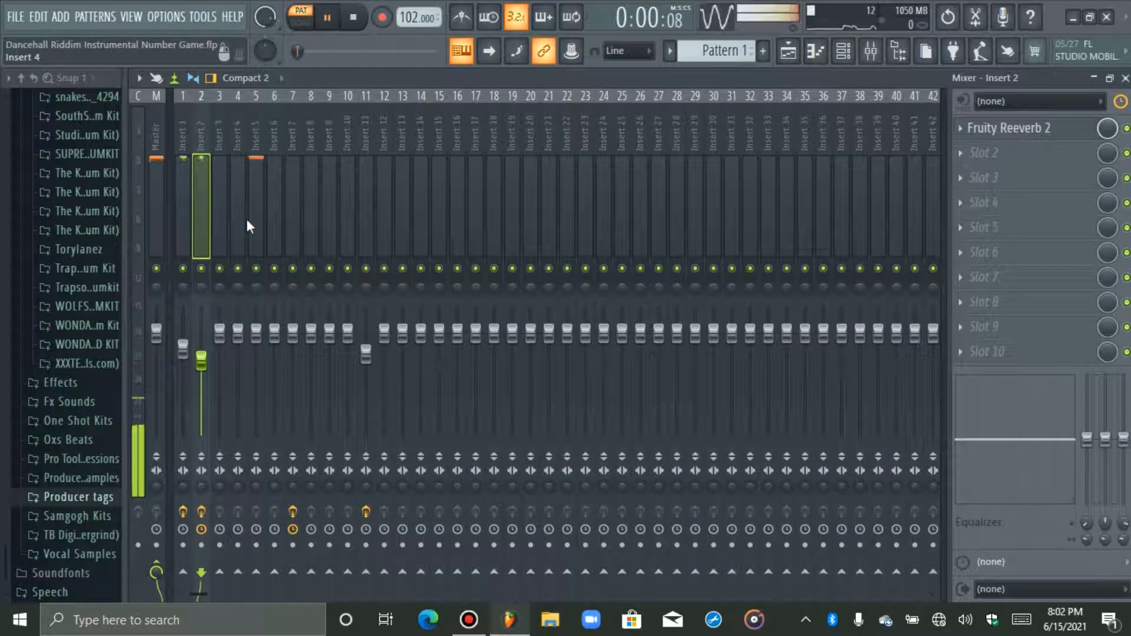
left_click_drag(219, 333, 256, 358)
key("space")
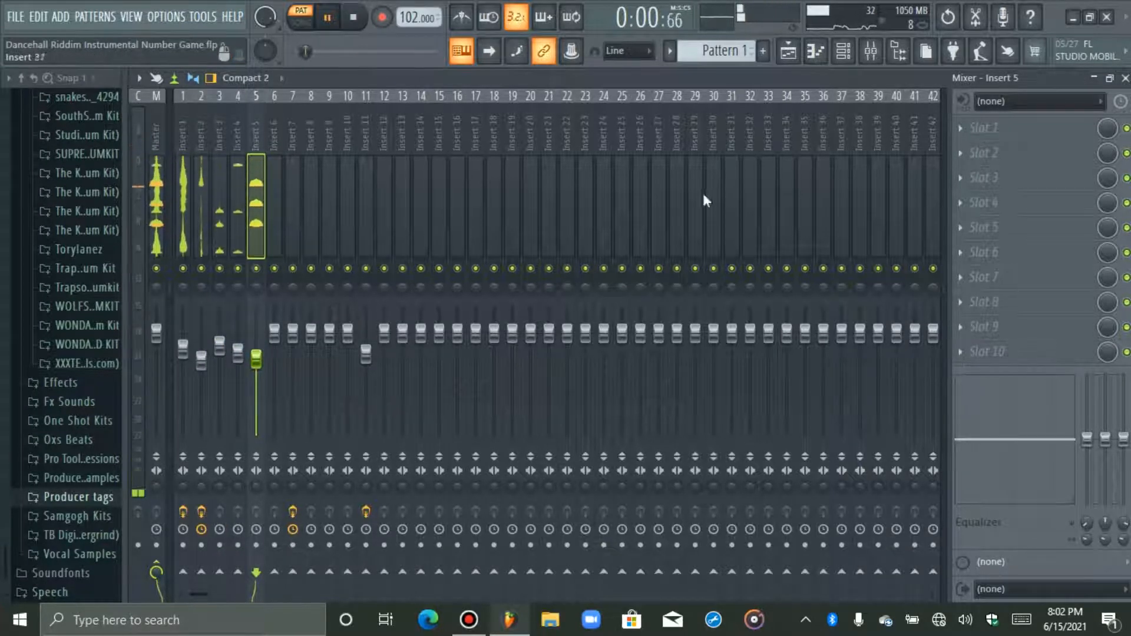
Step: Unmute SouthSide Church Bell (1) and slightly lower its fader on Insert 6
left_click(843, 51)
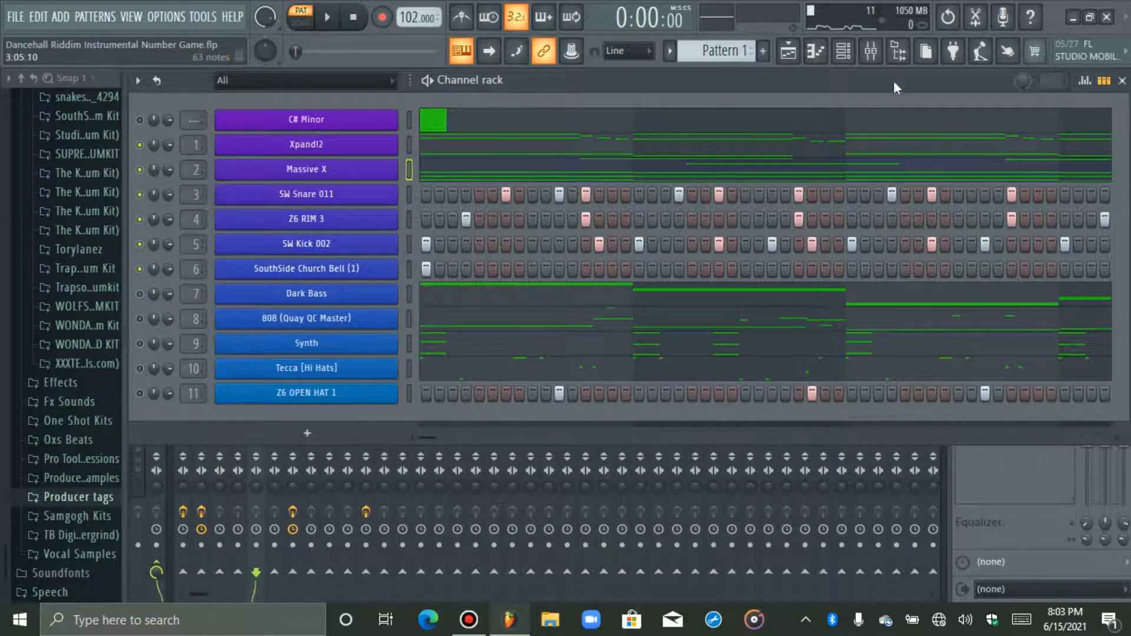
left_click(871, 61)
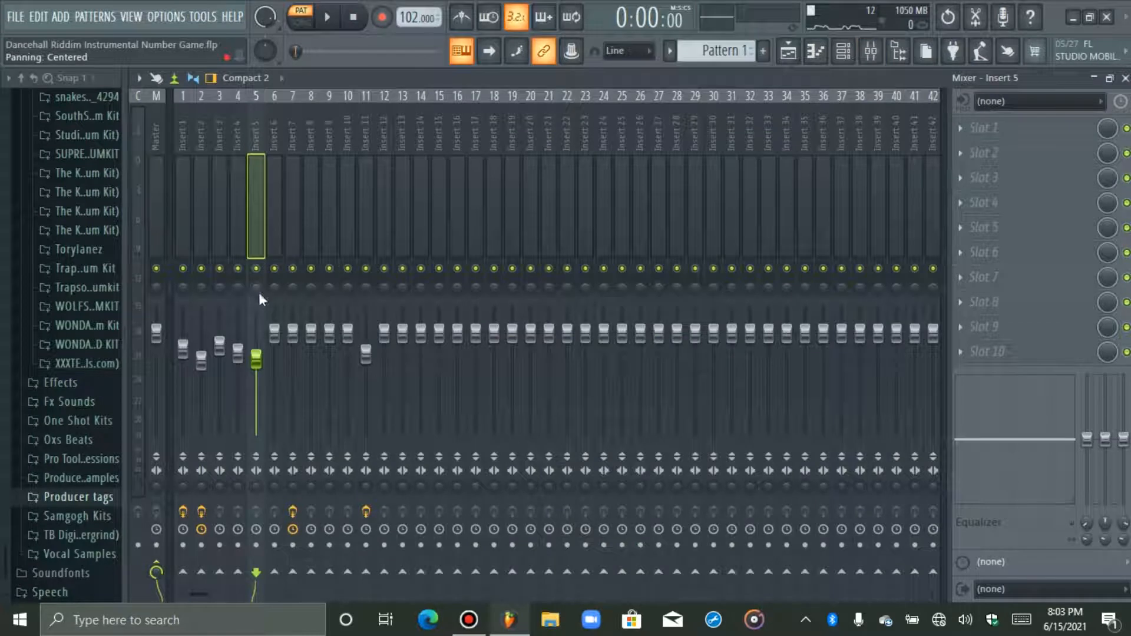
left_click(277, 214)
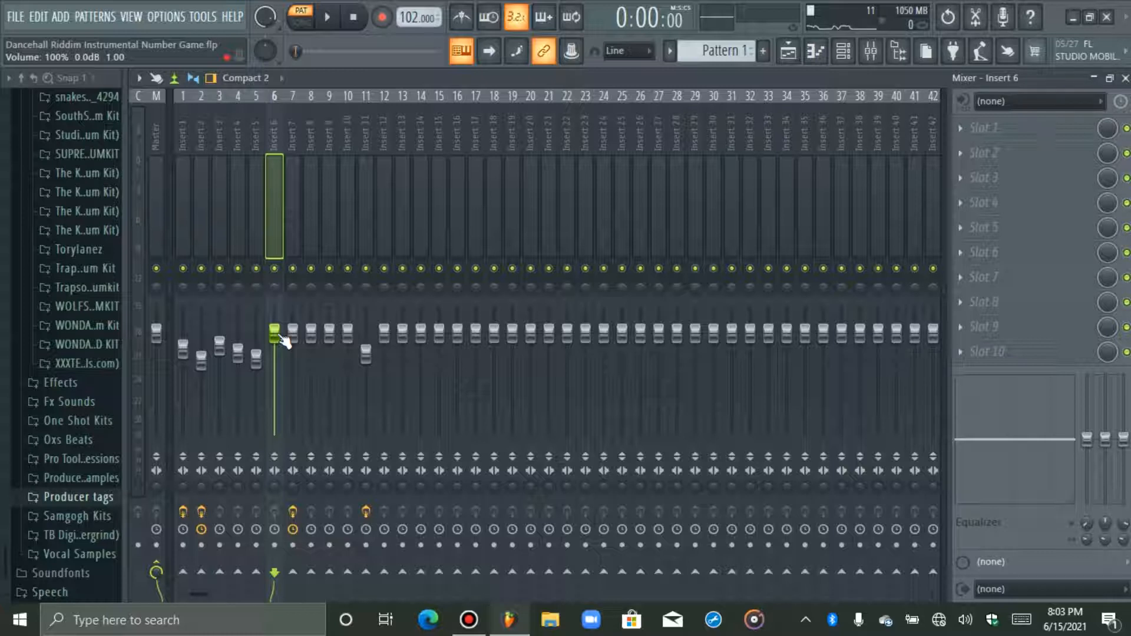
left_click_drag(277, 340, 277, 342)
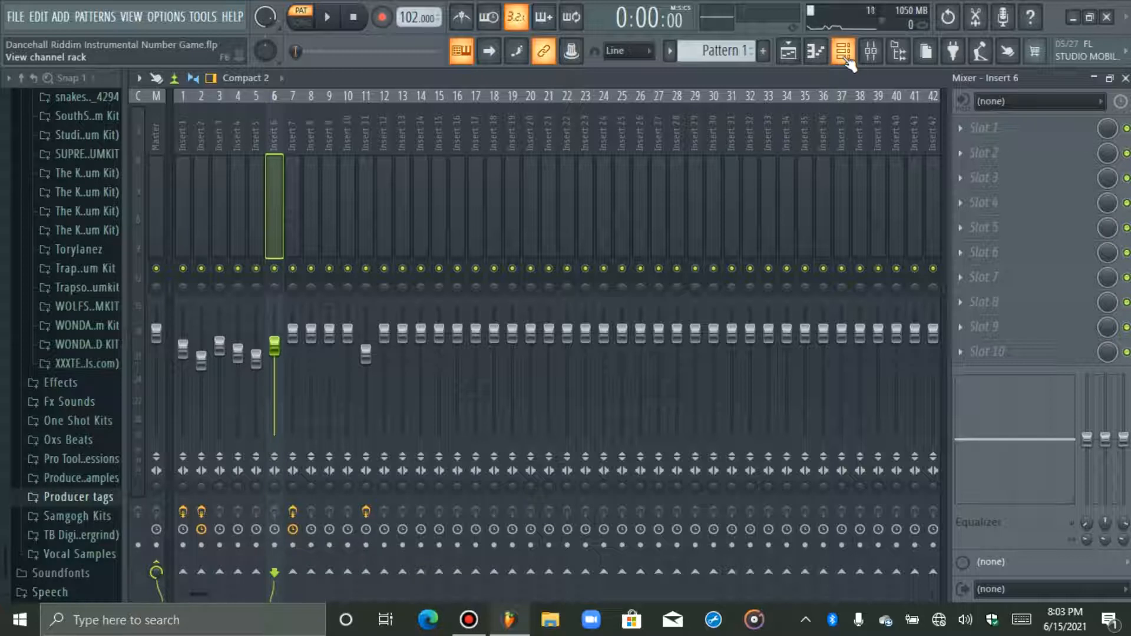
Step: Unmute Dark Bass and lower the Insert 7 fader during playback
left_click(843, 52)
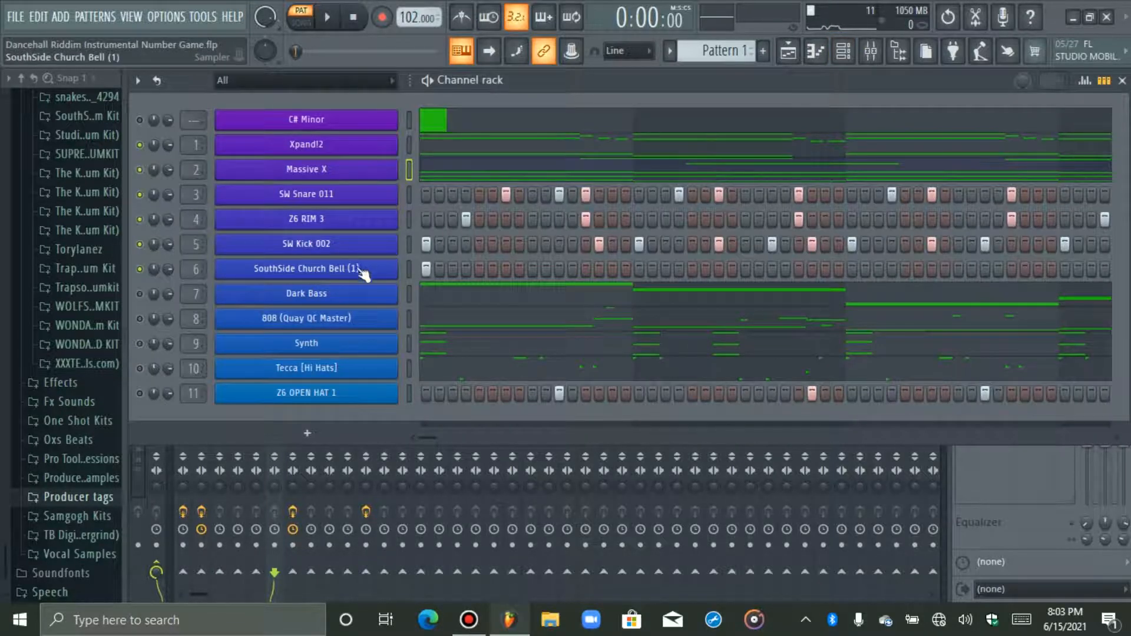
left_click(139, 293)
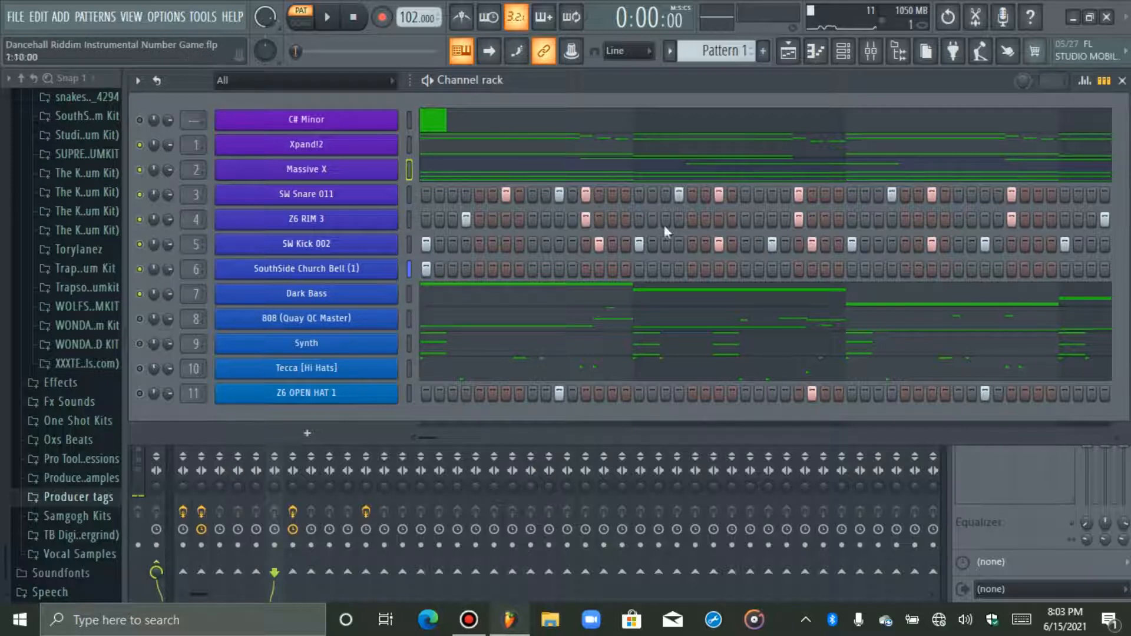
left_click(871, 53)
key("space")
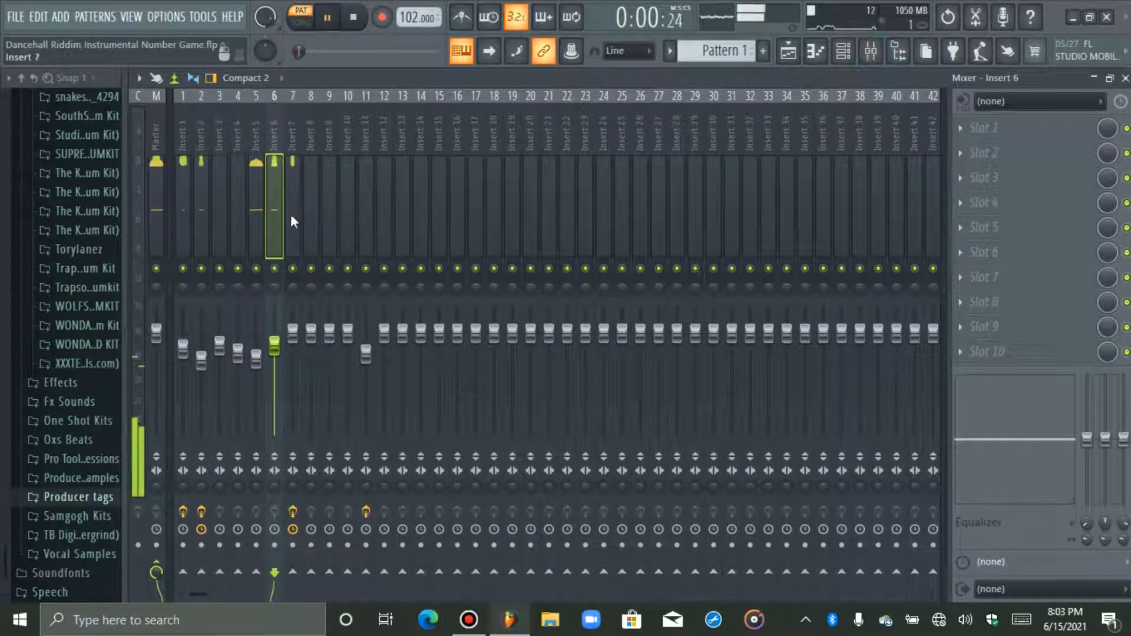
left_click_drag(293, 334, 293, 352)
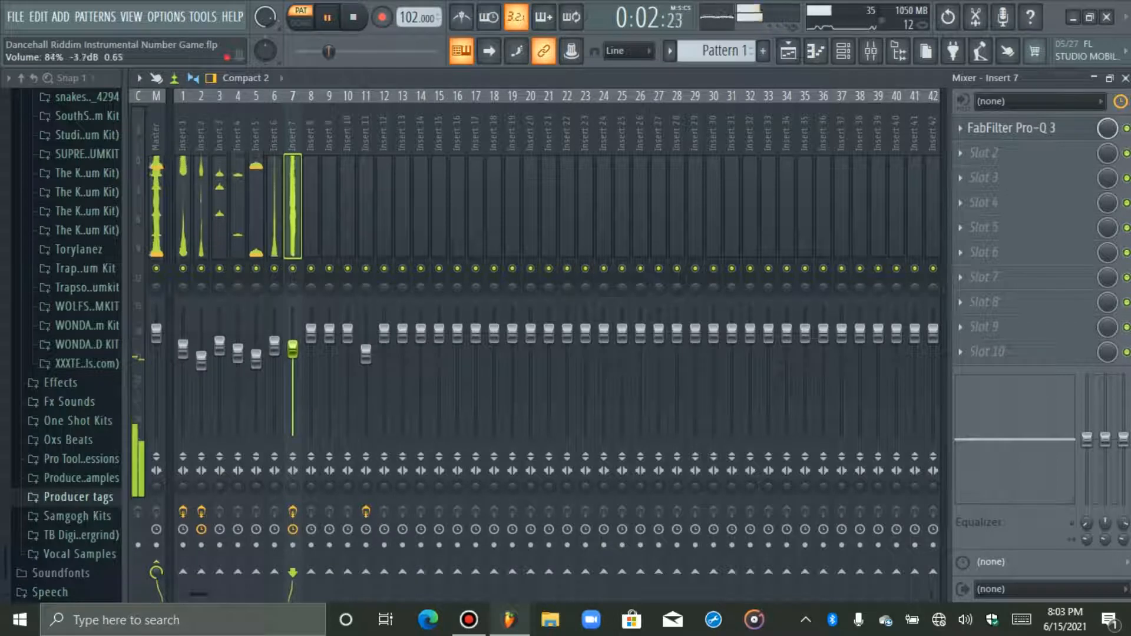
key("space")
Step: Examine the low-cut curve of FabFilter Pro-Q 3 on Insert 7 during playback
left_click(997, 133)
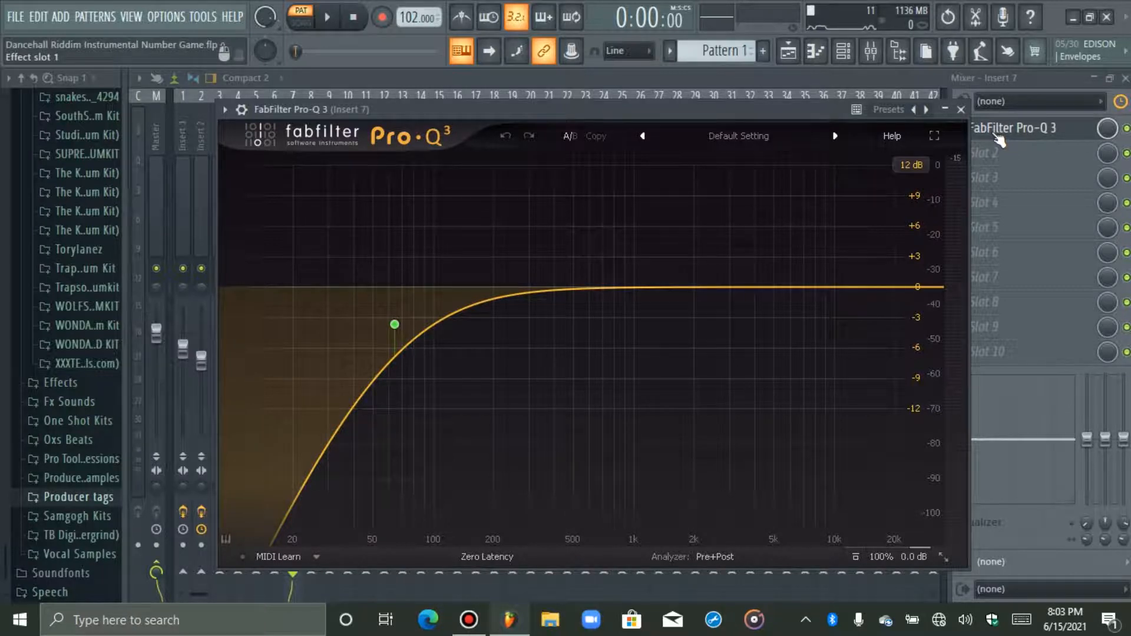
key("space")
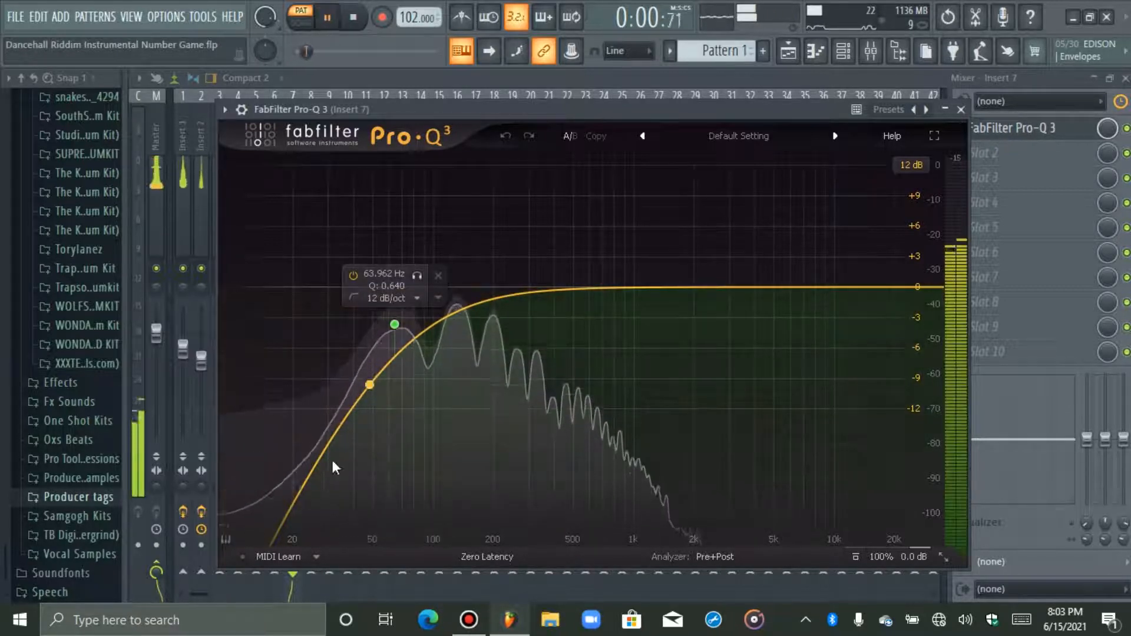
key("space")
left_click(1024, 131)
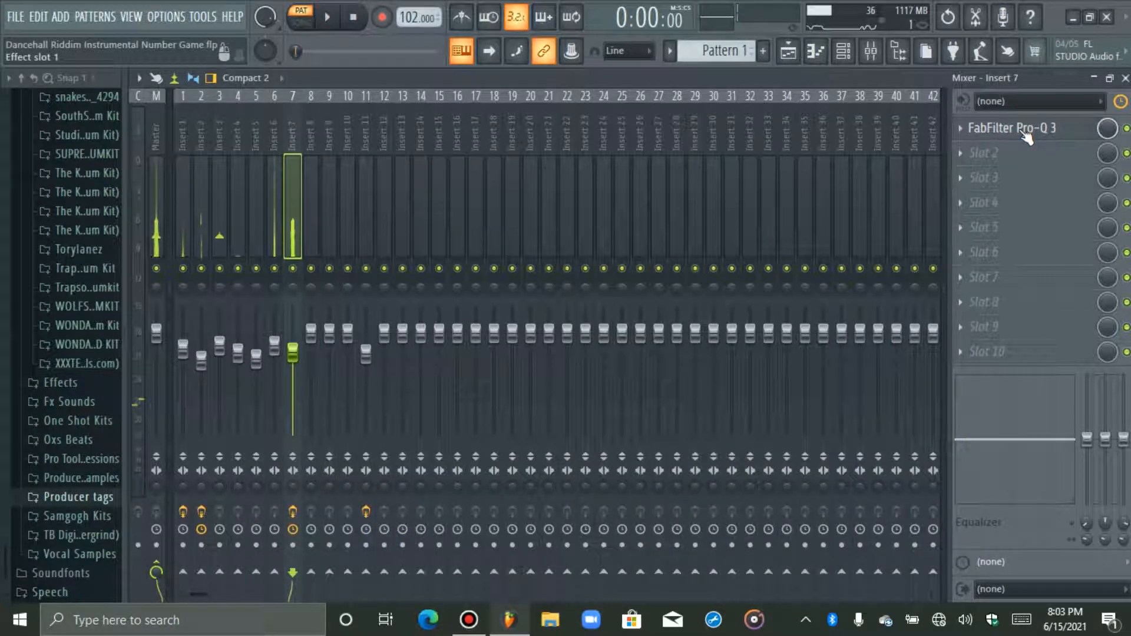
Step: Unmute 808 (Quay QC Master) and lower the Insert 8 fader to 87%
left_click(843, 52)
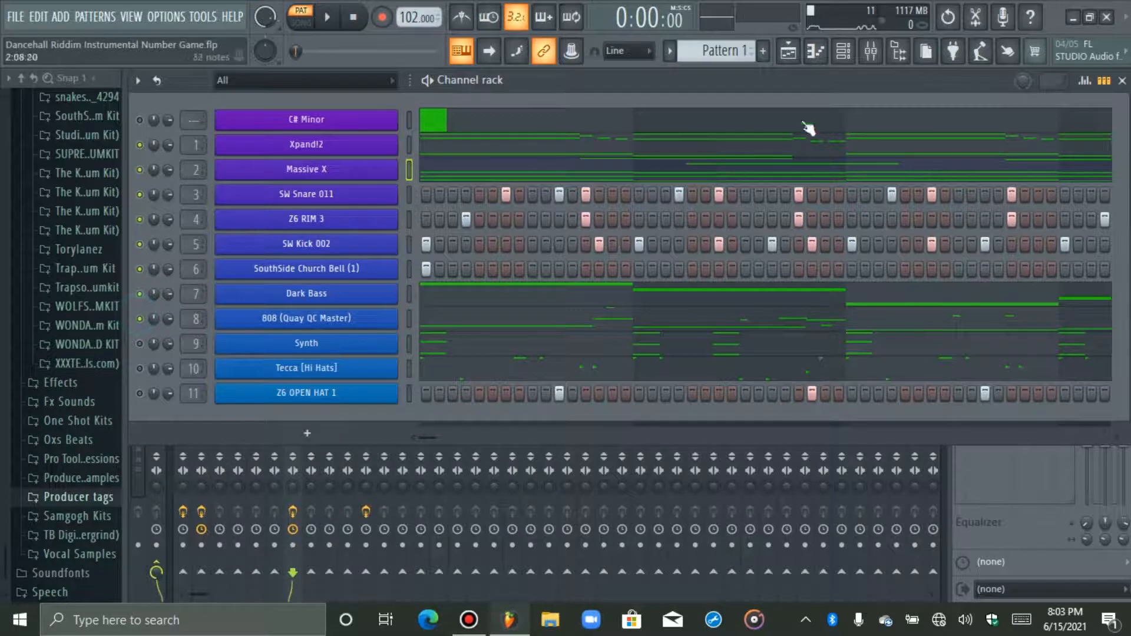
left_click(872, 52)
left_click(312, 216)
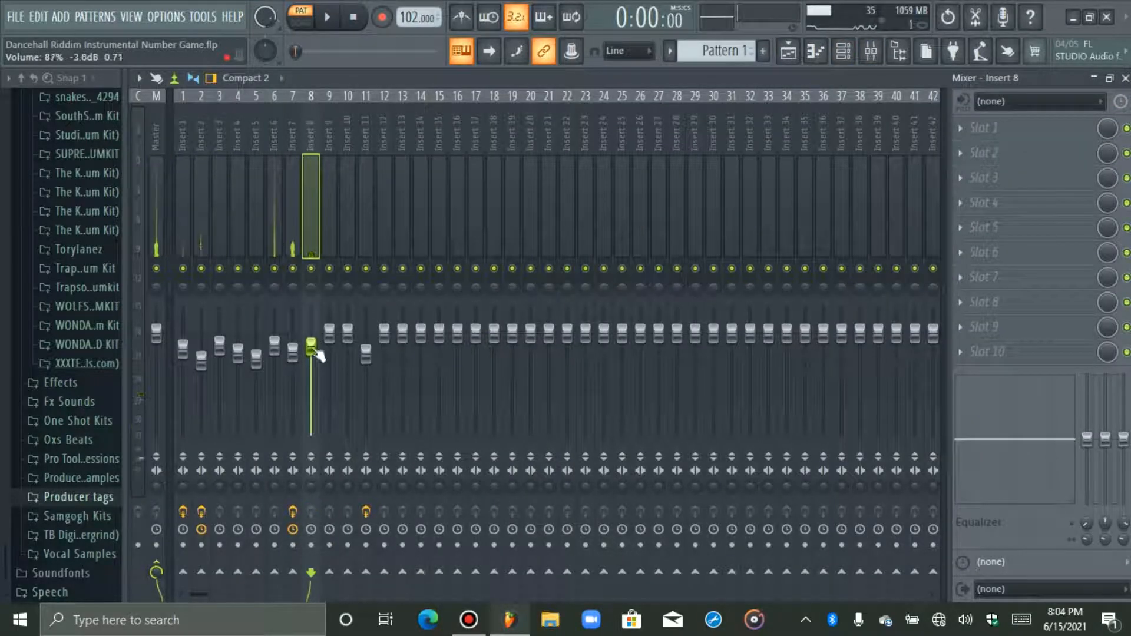
key("space")
Step: Boost the 808 (Quay QC Master) sample's gain to 2% in its precomputed effects and check its volume envelope during playback
left_click(842, 52)
key("space")
left_click(315, 321)
left_click(202, 231)
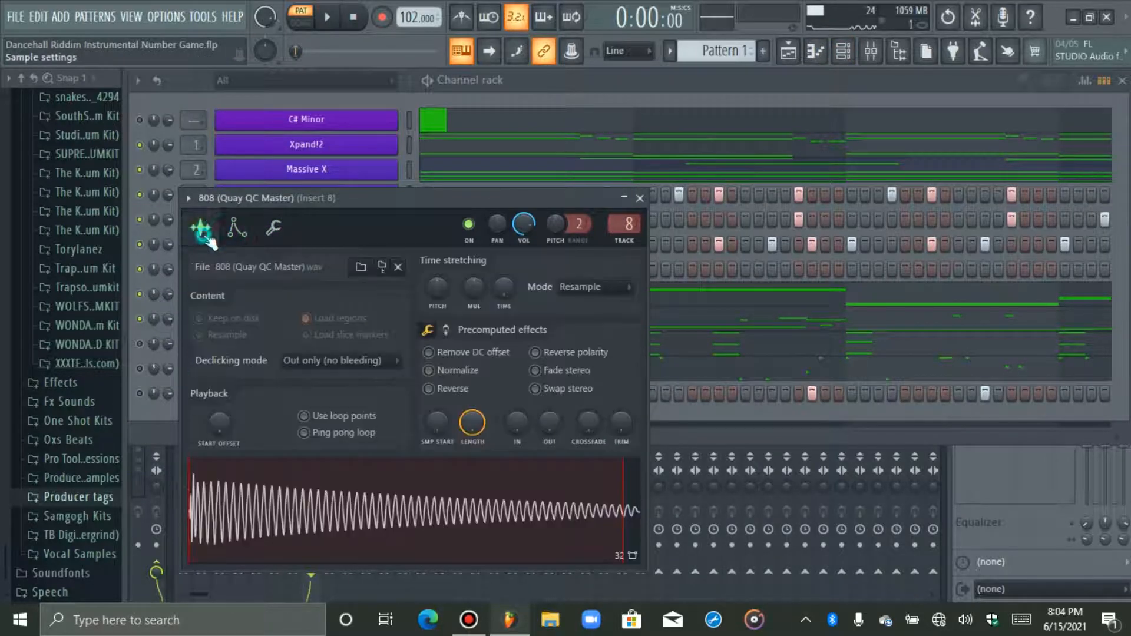
left_click(446, 330)
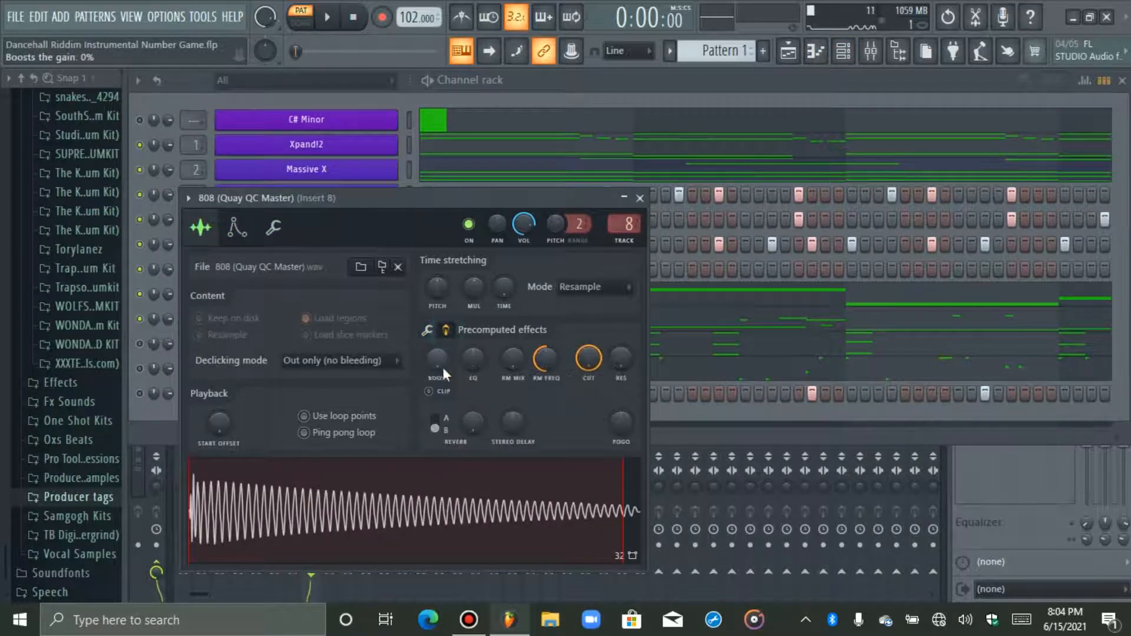
left_click_drag(438, 359, 442, 366)
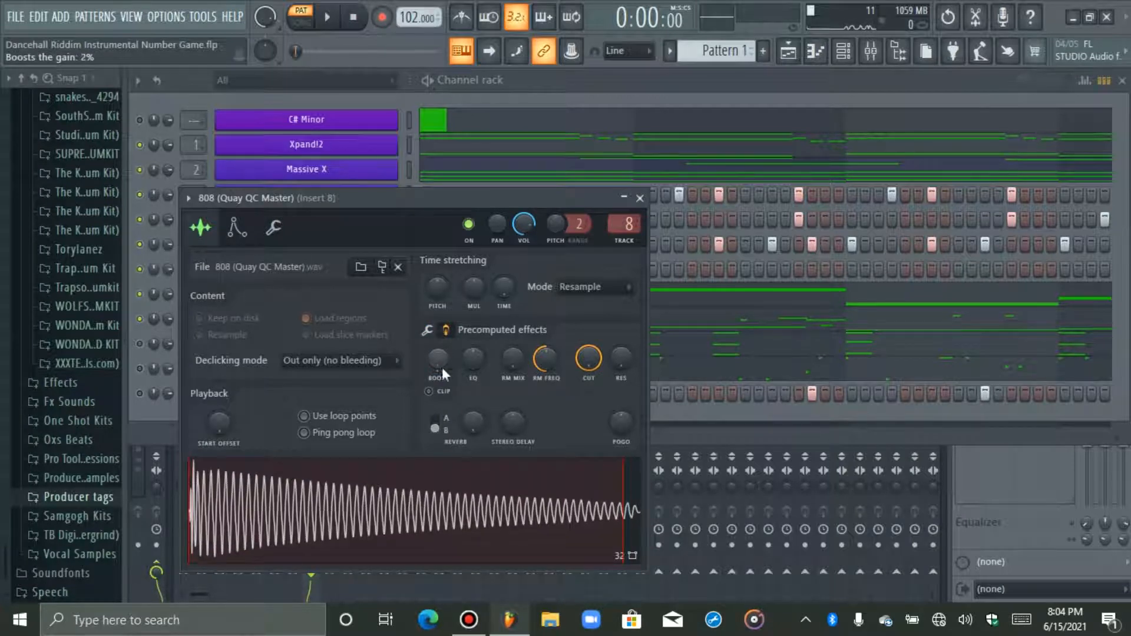
key("space")
left_click(237, 226)
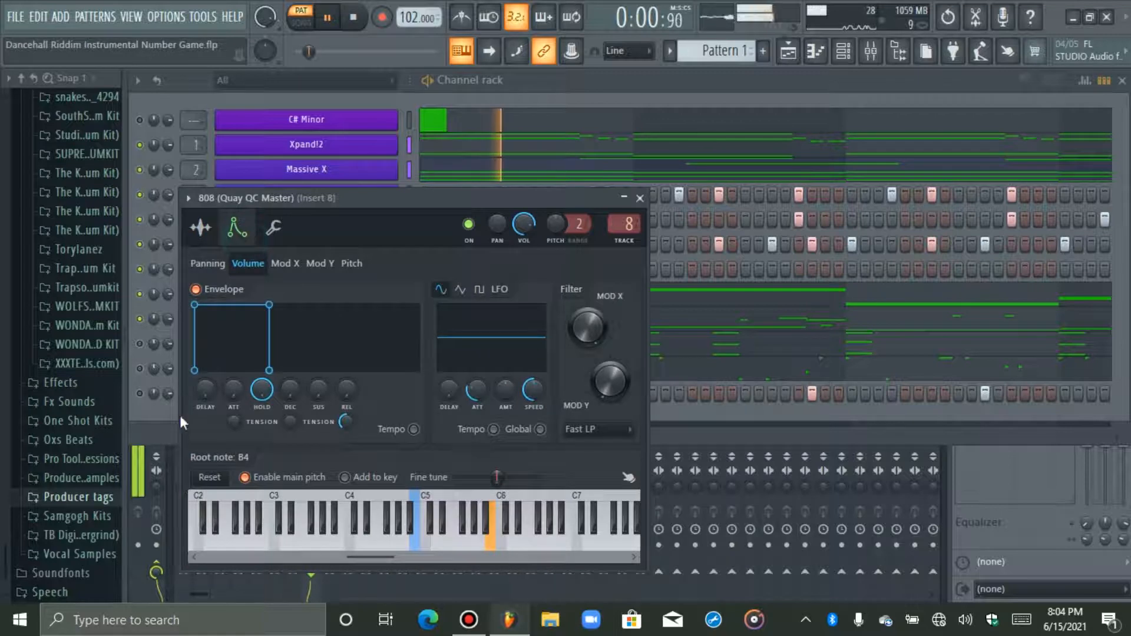
left_click(353, 319)
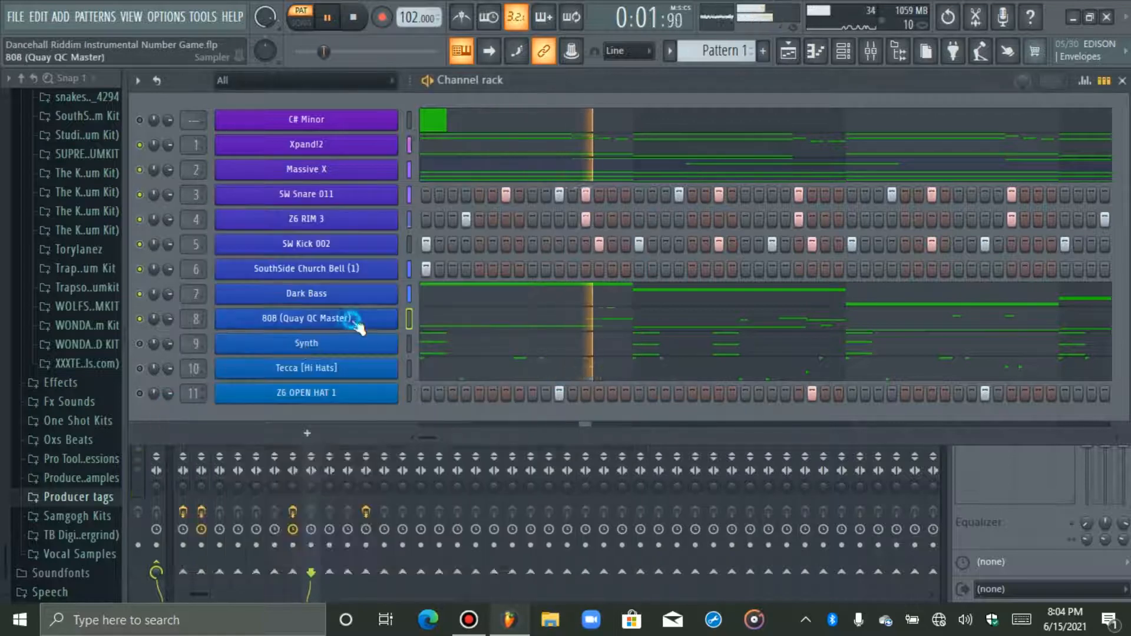
Step: Add Fruity Parametric EQ 2 to slot 1 of Insert 8, cut the highs with band 7 at about 817 Hz, and return to the channel rack
left_click(870, 51)
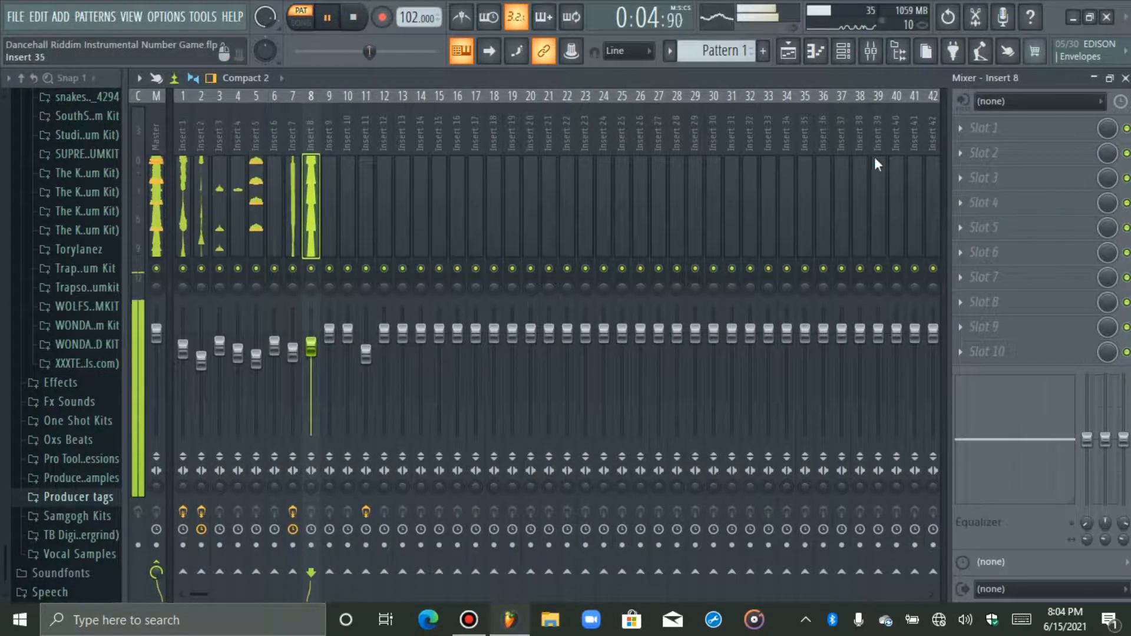
left_click(969, 128)
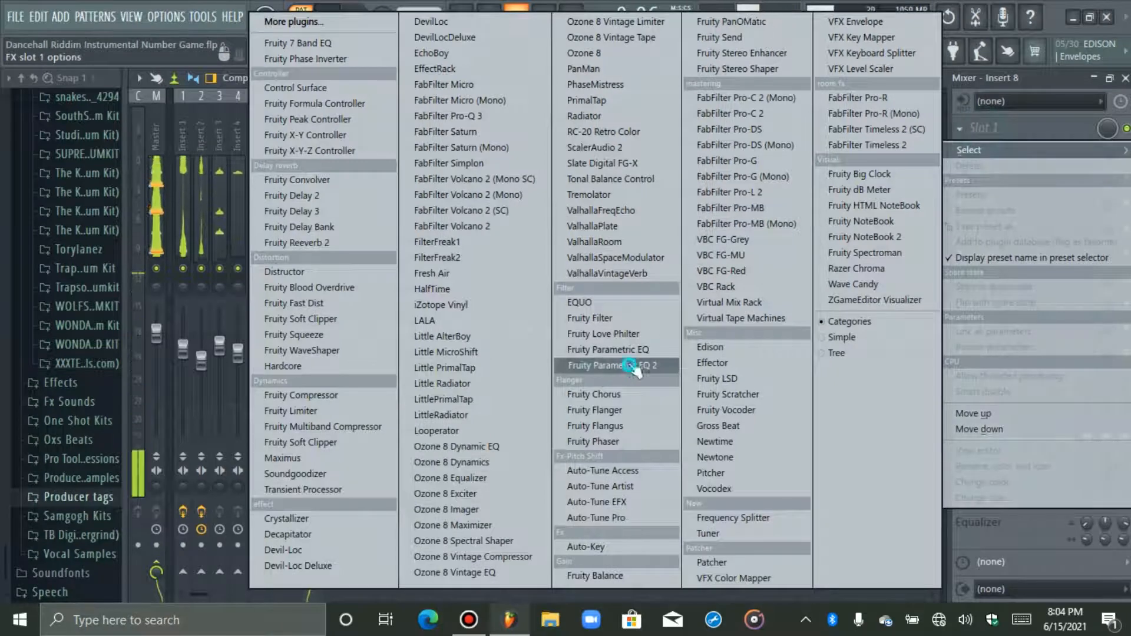
left_click(612, 365)
left_click_drag(476, 330, 380, 398)
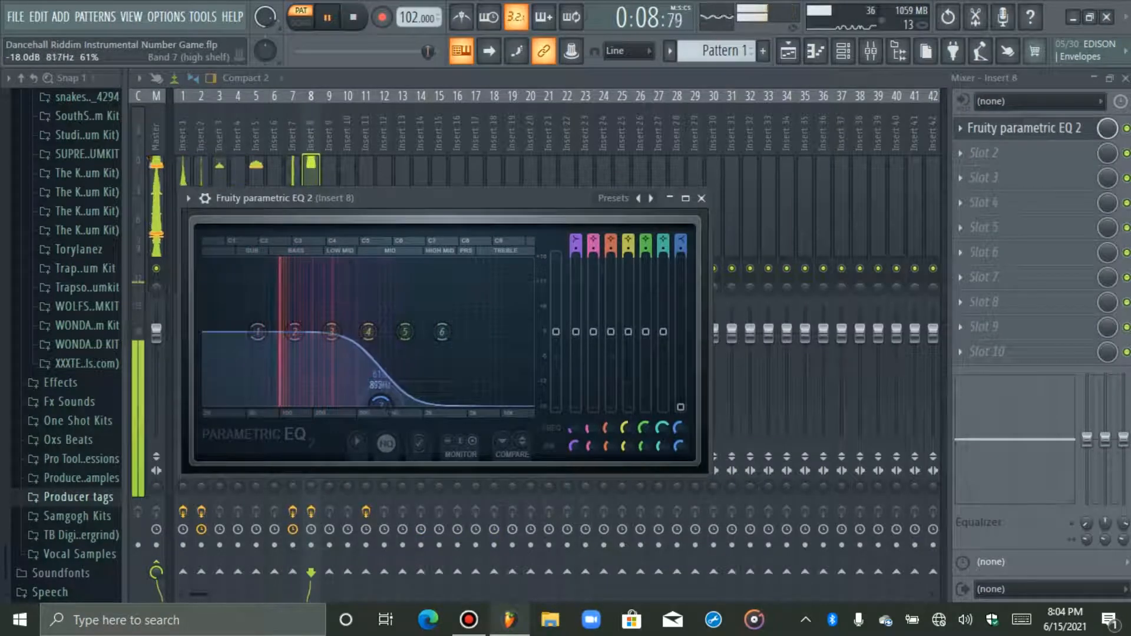
left_click(1005, 137)
key("space")
key("F6")
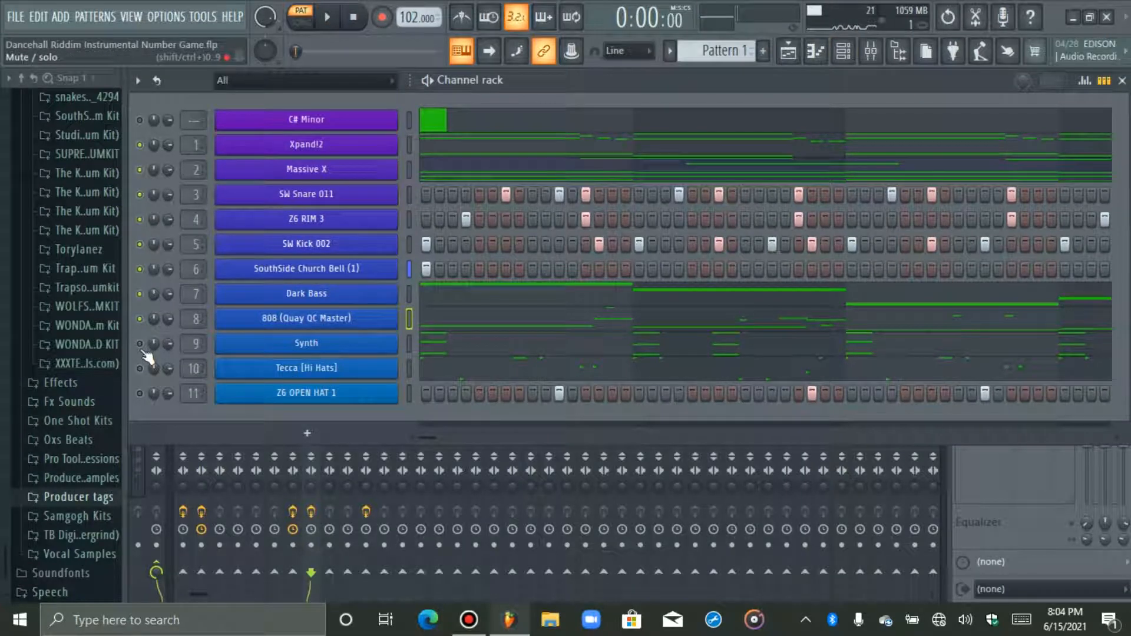
Step: Unmute the Synth channel and lower the Insert 9 fader during playback
left_click(871, 52)
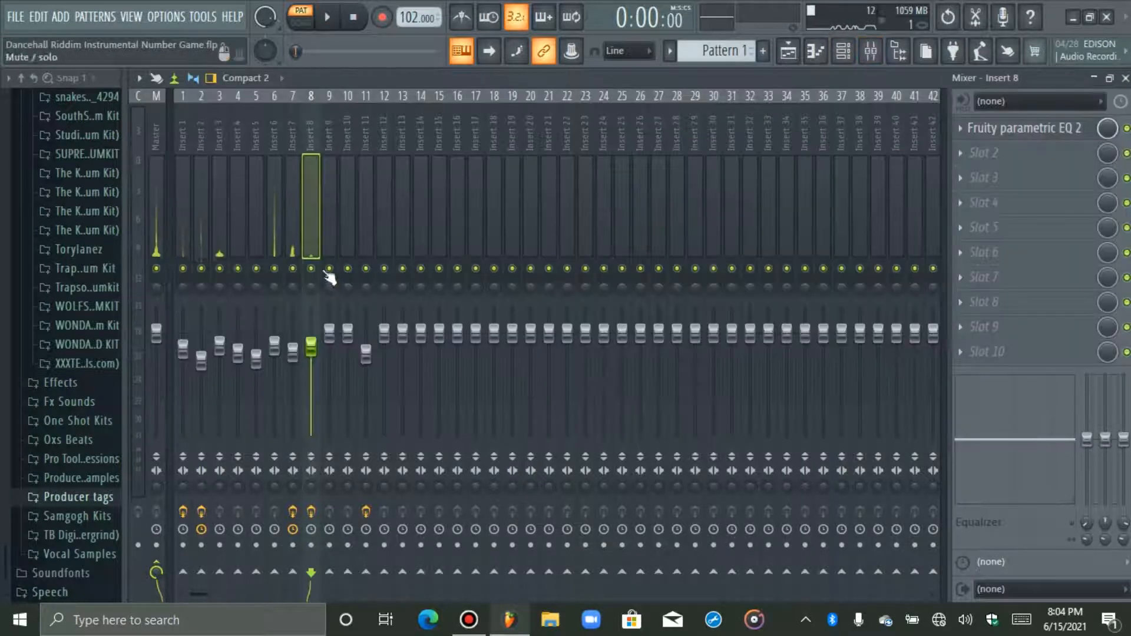
left_click(330, 239)
key("space")
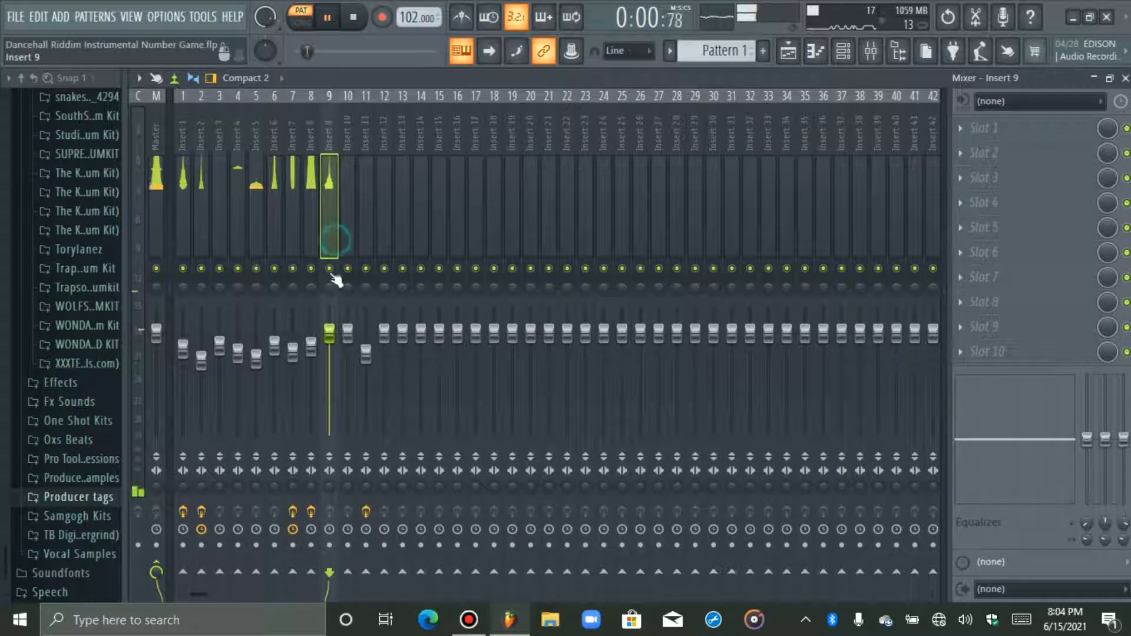
left_click_drag(336, 342, 337, 364)
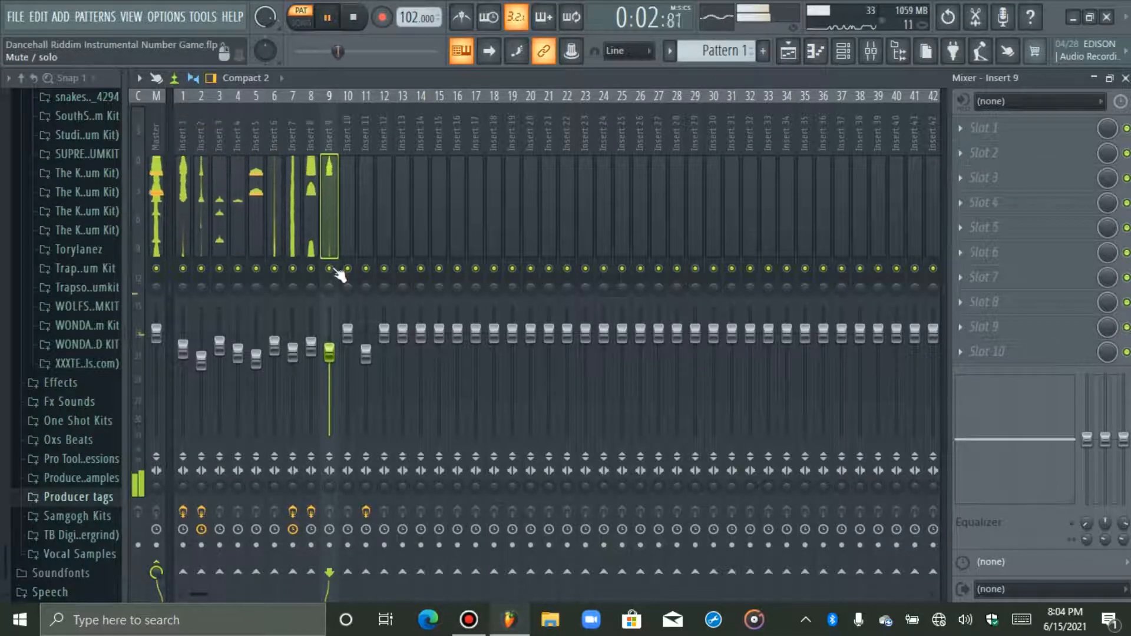
key("space")
Step: Add RC-20 Retro Color to slot 1 of Insert 9 and turn off its Distort, Wobble and Noise modules
left_click(1004, 137)
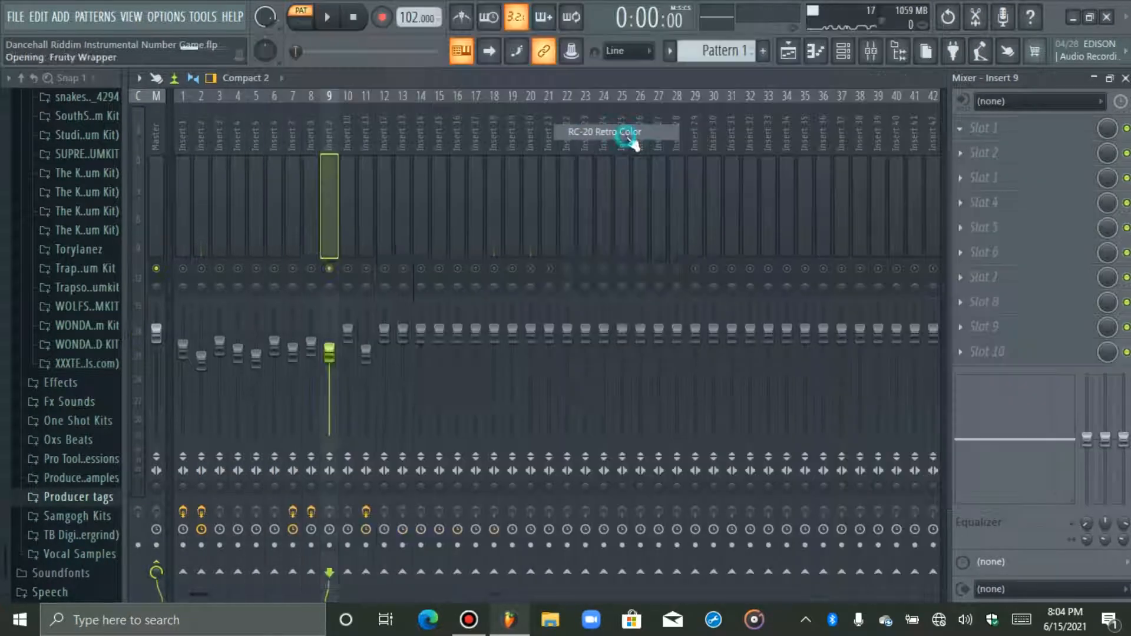
left_click(625, 132)
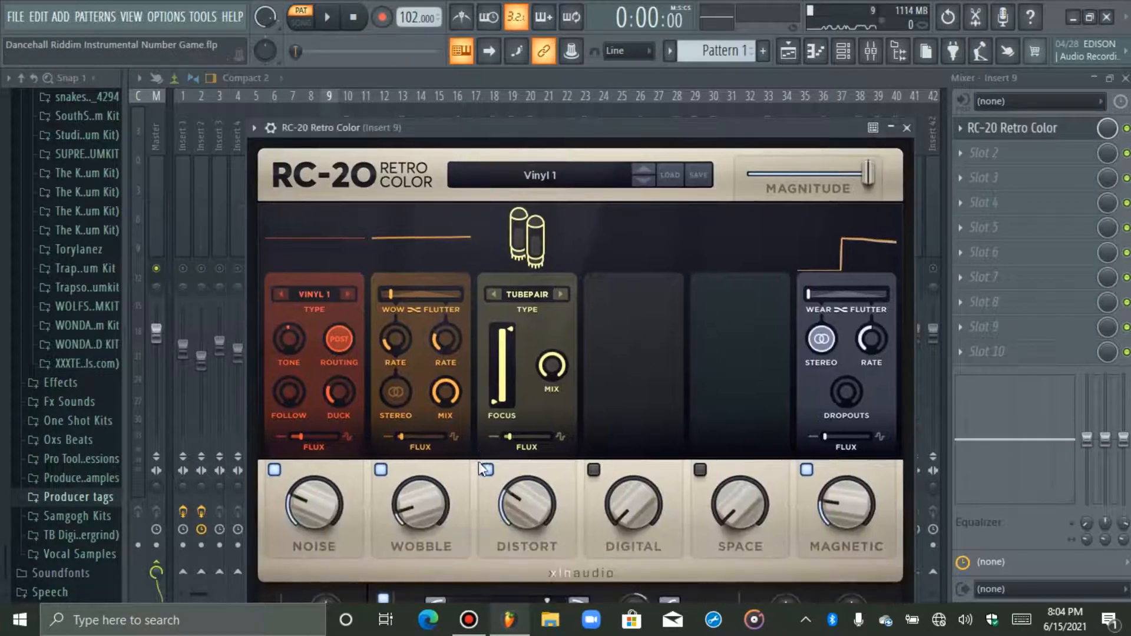
left_click(486, 469)
left_click(380, 469)
left_click(274, 469)
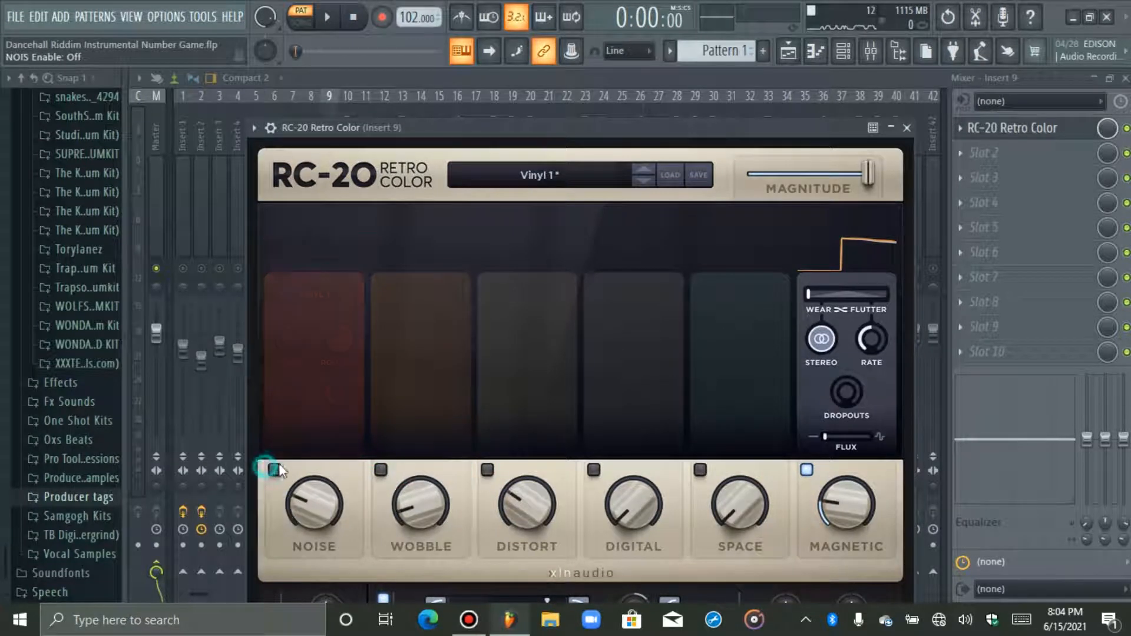
Step: Enable the Space module in RC-20 Retro Color, turn its amount up, and audition Insert 9
left_click(699, 469)
left_click_drag(726, 501, 740, 438)
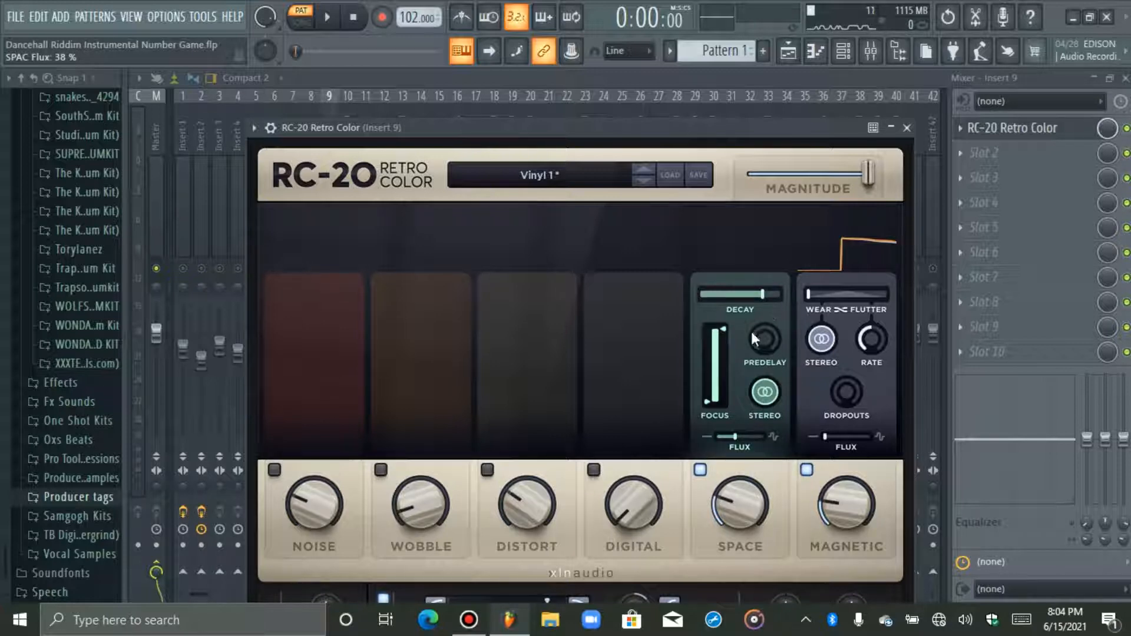
left_click_drag(699, 135, 704, 104)
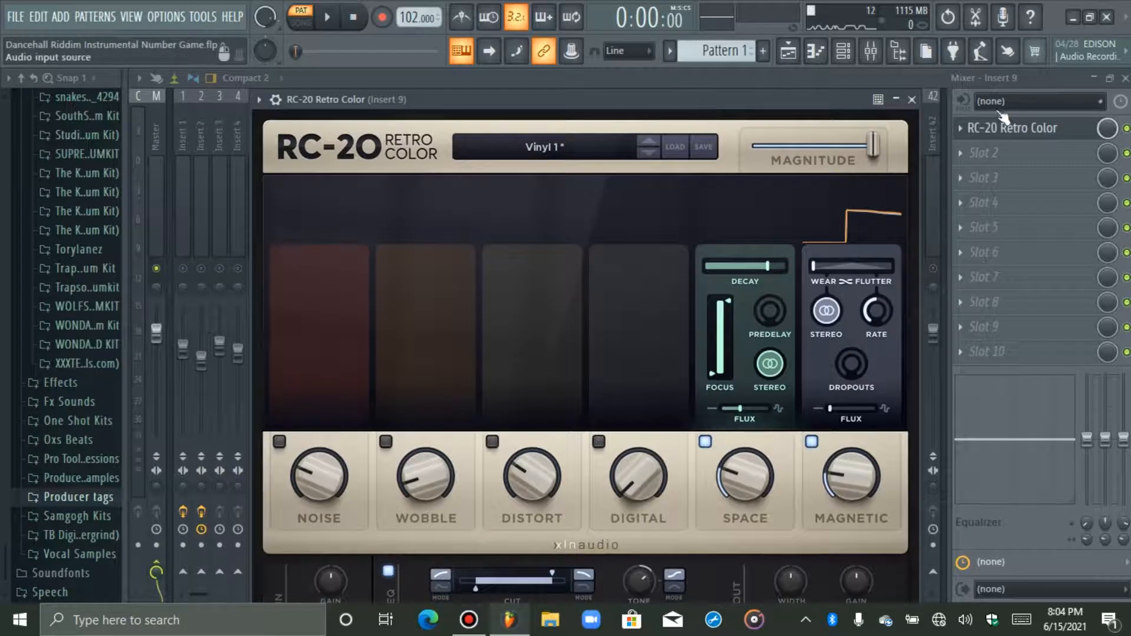
left_click(1032, 139)
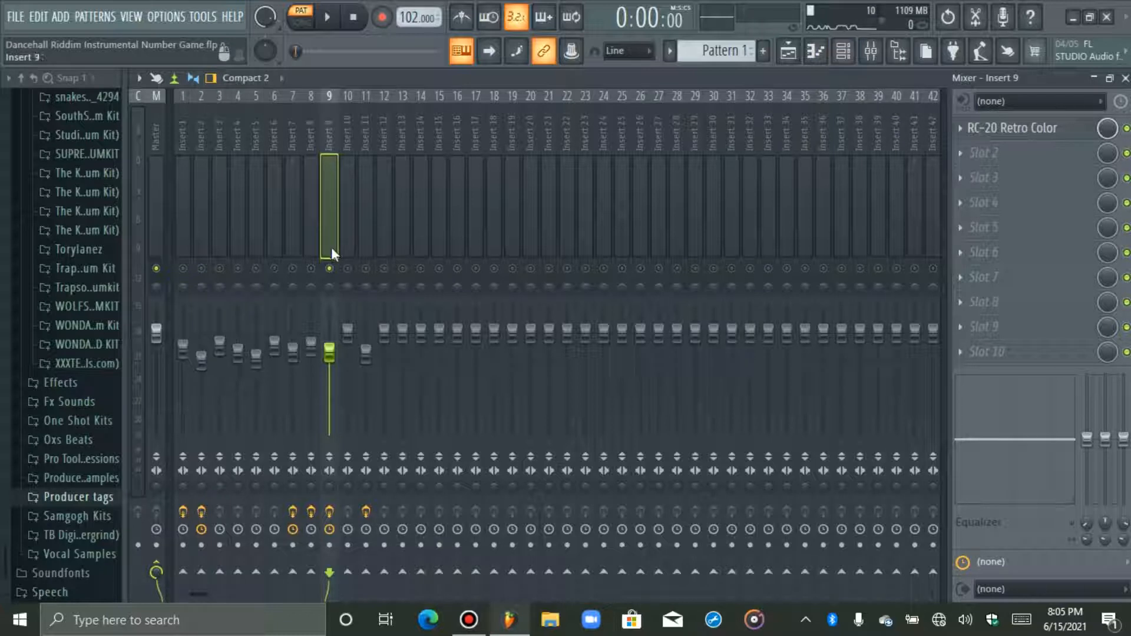
key("space")
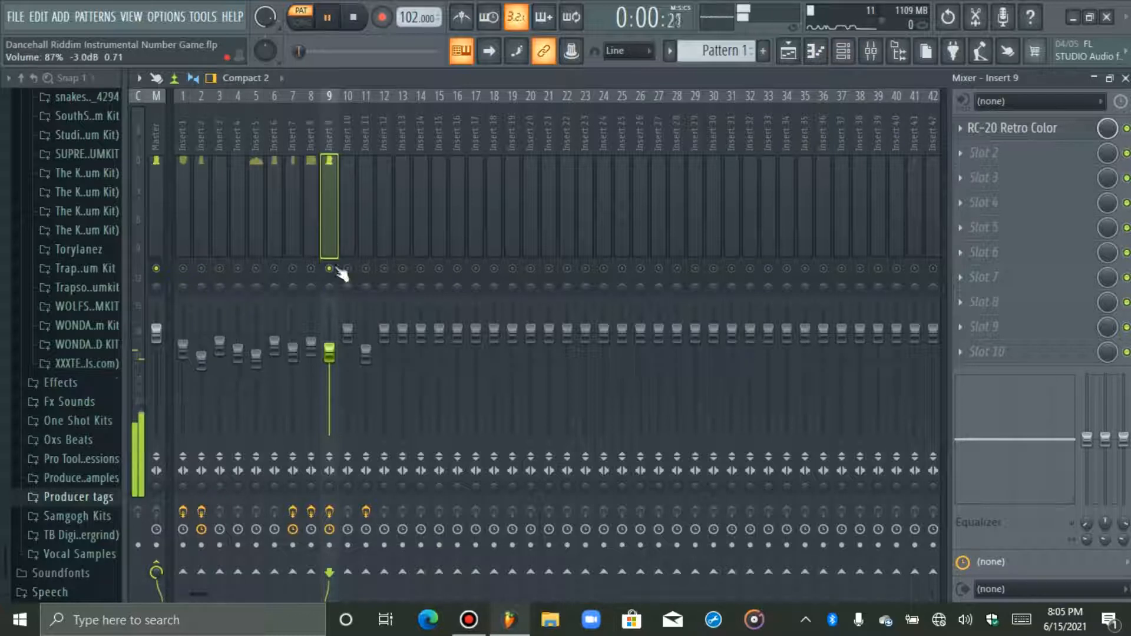
left_click(1041, 128)
left_click(1054, 129)
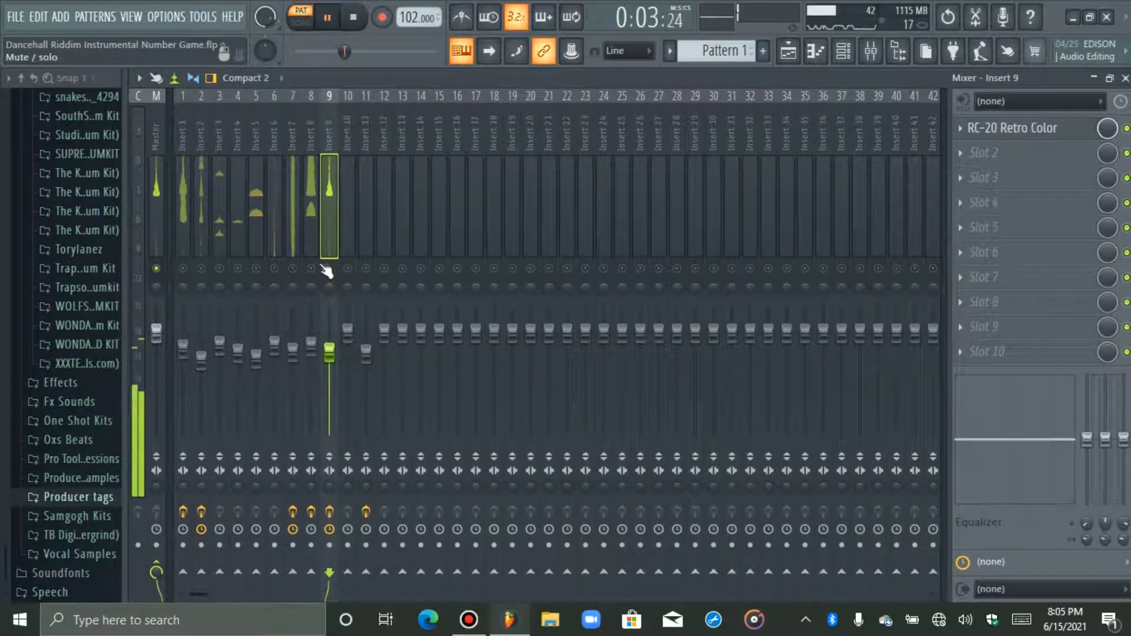
Step: Unmute the Tecca [Hi Hats] channel and play it through Insert 10 in the mixer
left_click(843, 52)
key("space")
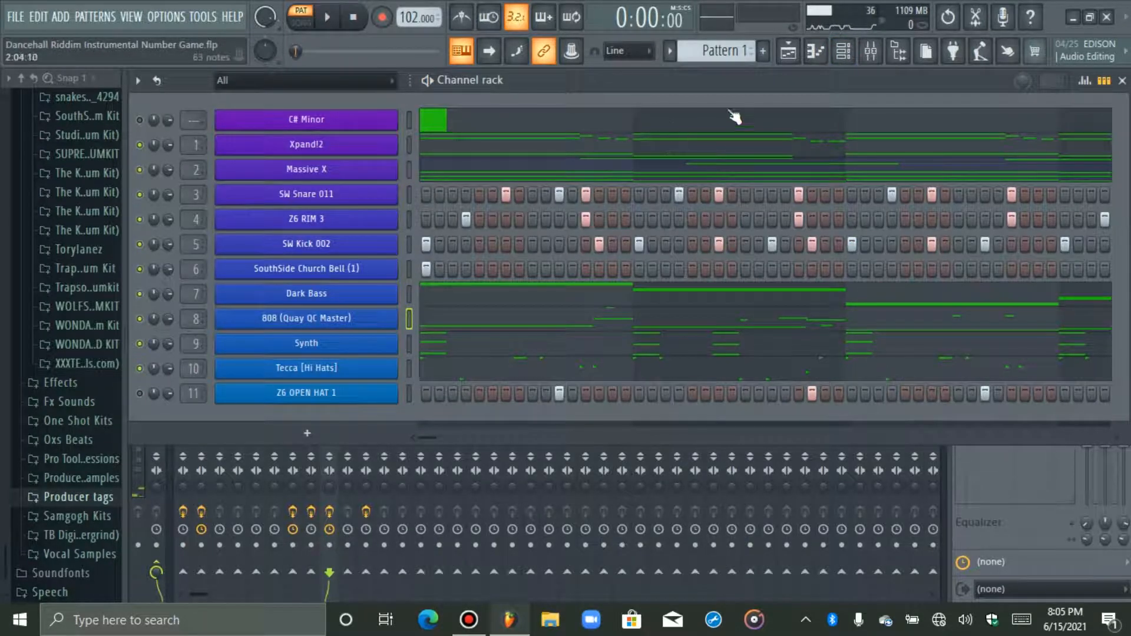
left_click(871, 52)
key("space")
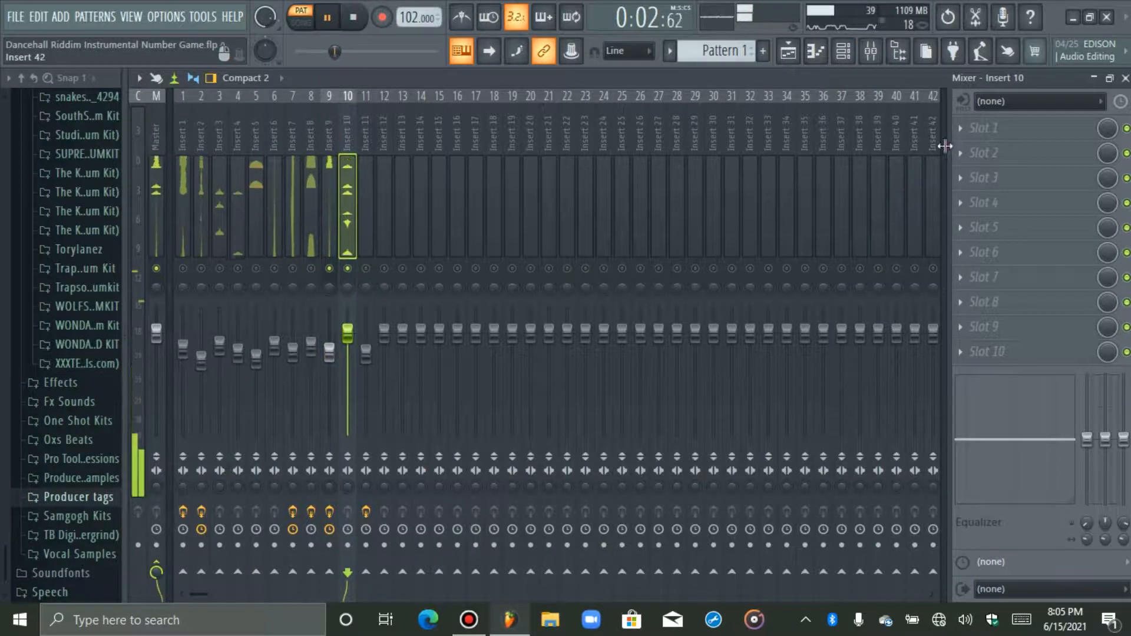
Step: Add Fruity Parametric EQ 2 to slot 1 of Insert 10 and enlarge its window
left_click(966, 130)
left_click(657, 365)
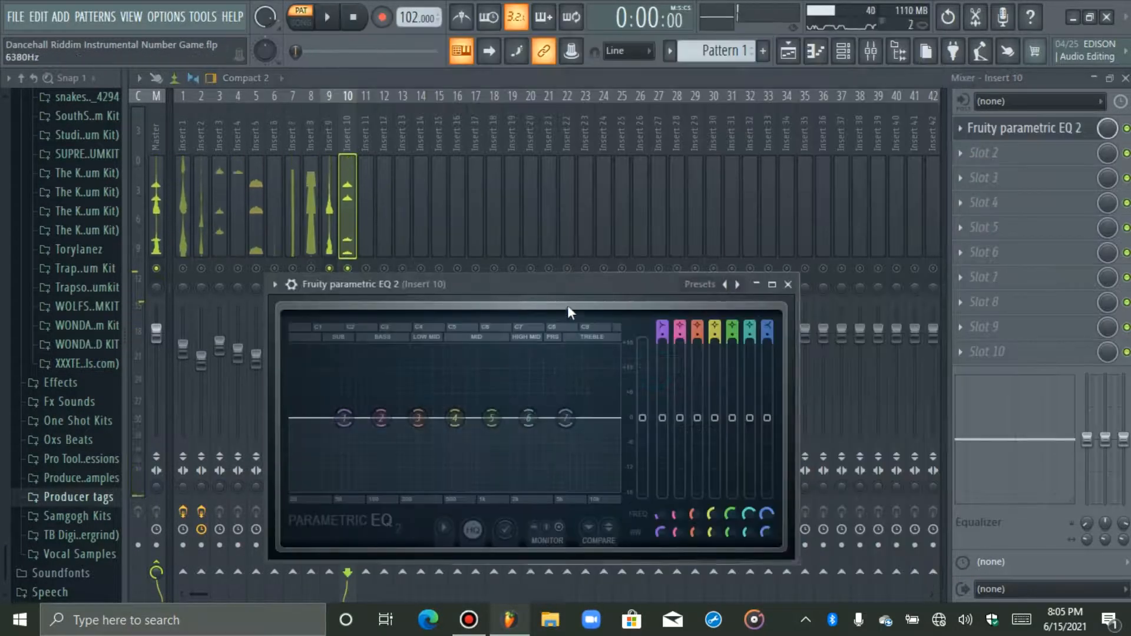
left_click_drag(571, 250, 576, 139)
left_click_drag(802, 417, 903, 529)
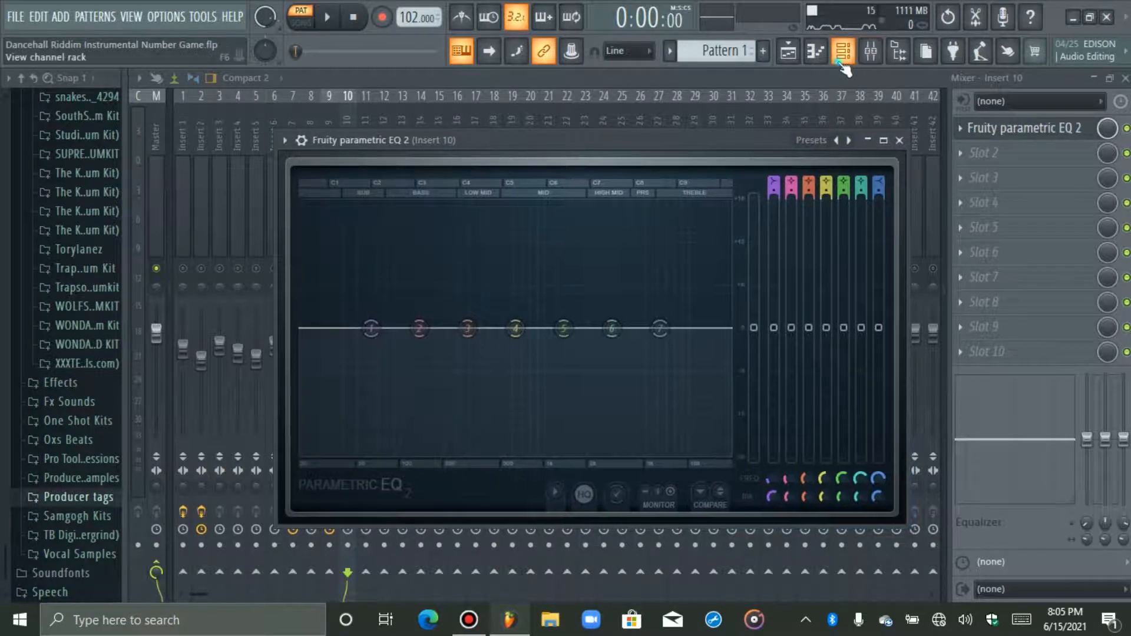
Step: Check the sample and time-stretching pitch settings of Tecca [Hi Hats], and return to the mixer
left_click(843, 51)
left_click(306, 367)
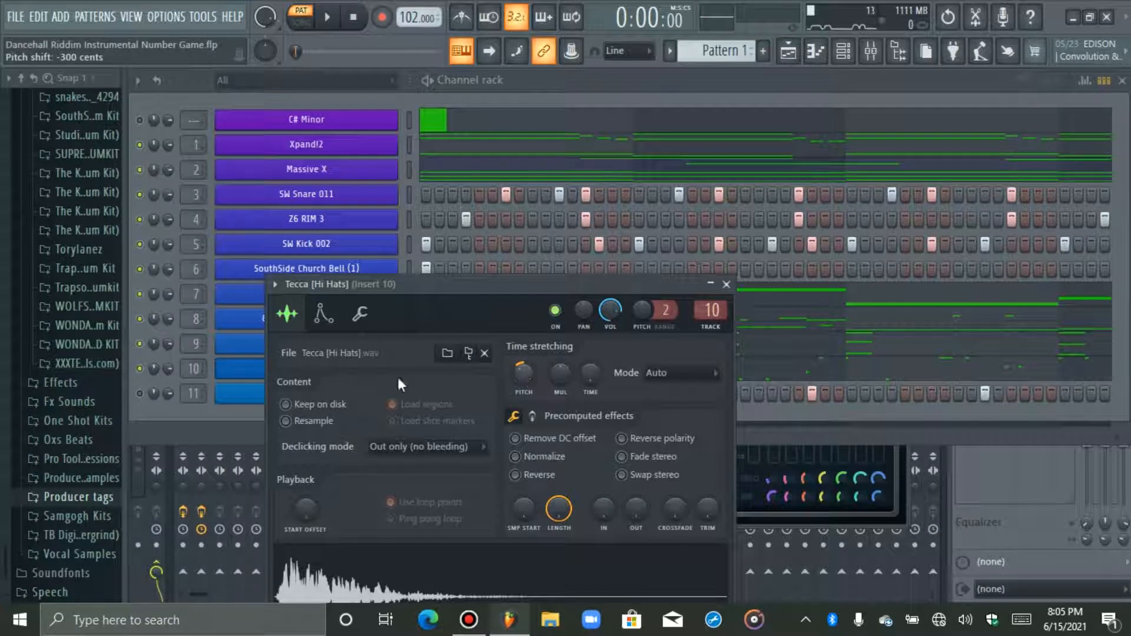
left_click(245, 370)
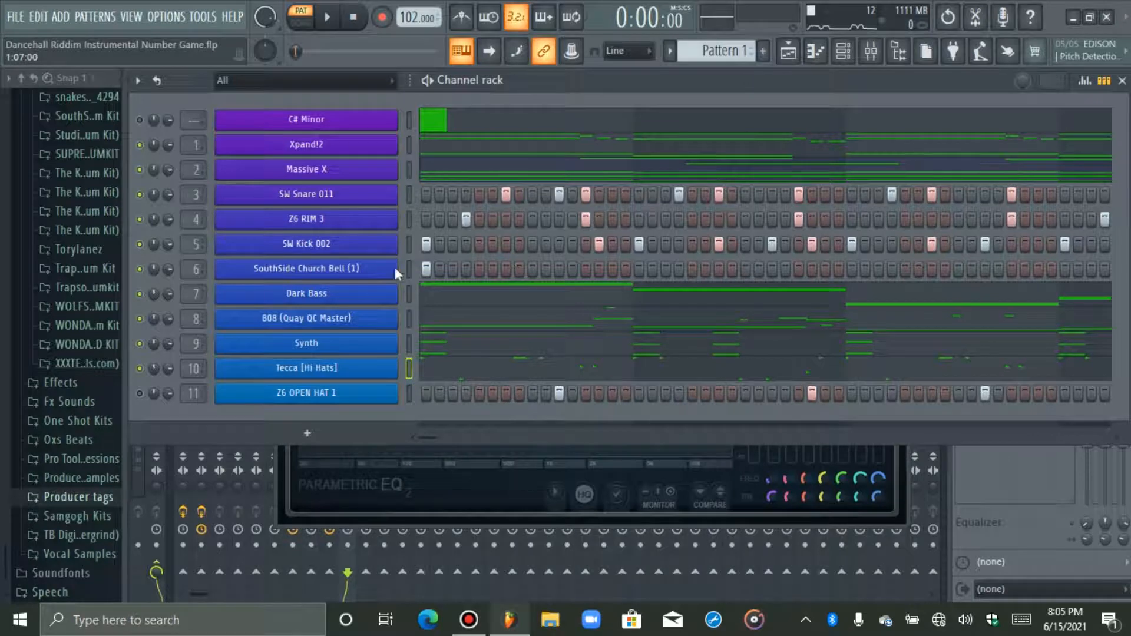
left_click(870, 52)
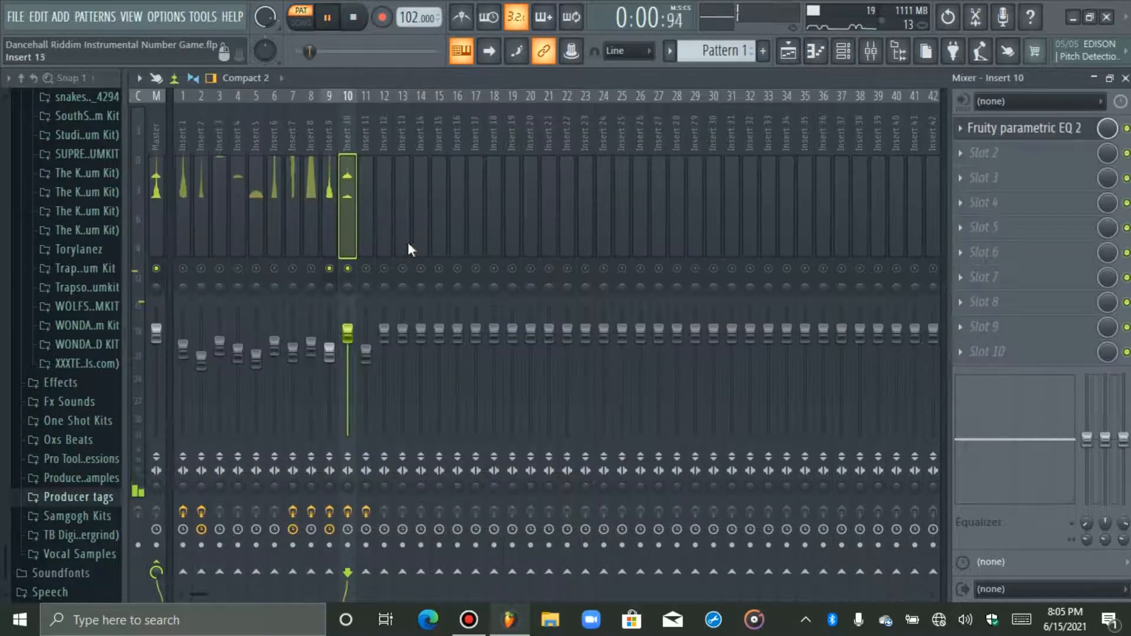
Step: Cut the highs with band 7 of Insert 10's EQ, boost band 6 by 3.7 dB at 3385 Hz, and audition the result
left_click(995, 128)
key("space")
left_click_drag(660, 328, 670, 450)
left_click_drag(611, 328, 620, 302)
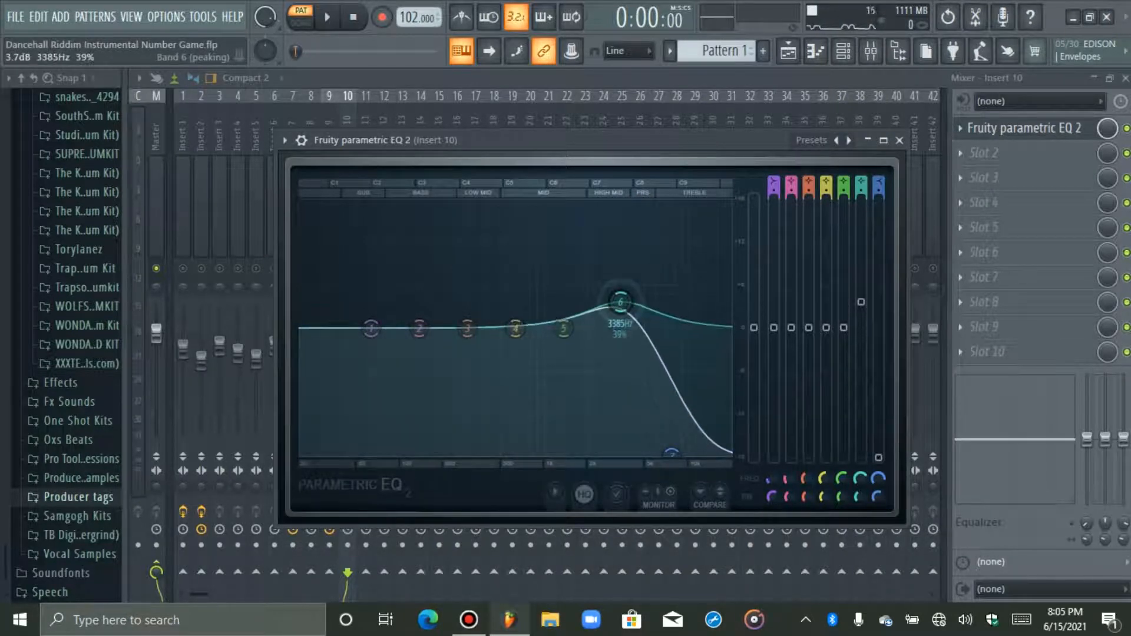
key("space")
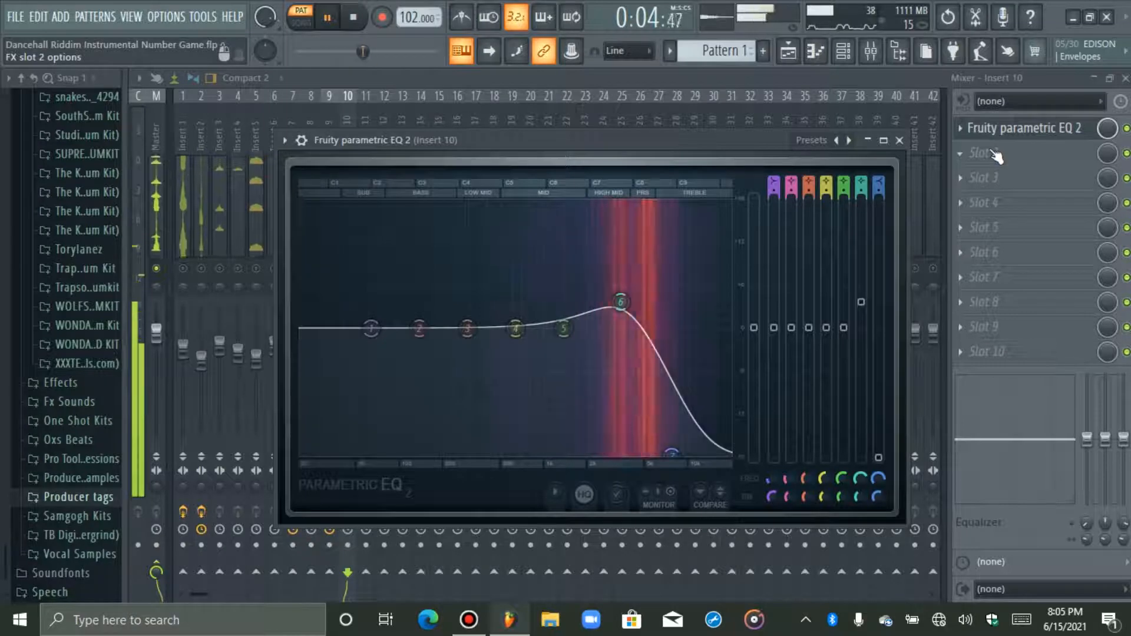
key("space")
left_click(996, 136)
Step: Add Fruity Reeverb 2 to slot 2 of Insert 10, increase its room size and lower its wet level
left_click(999, 152)
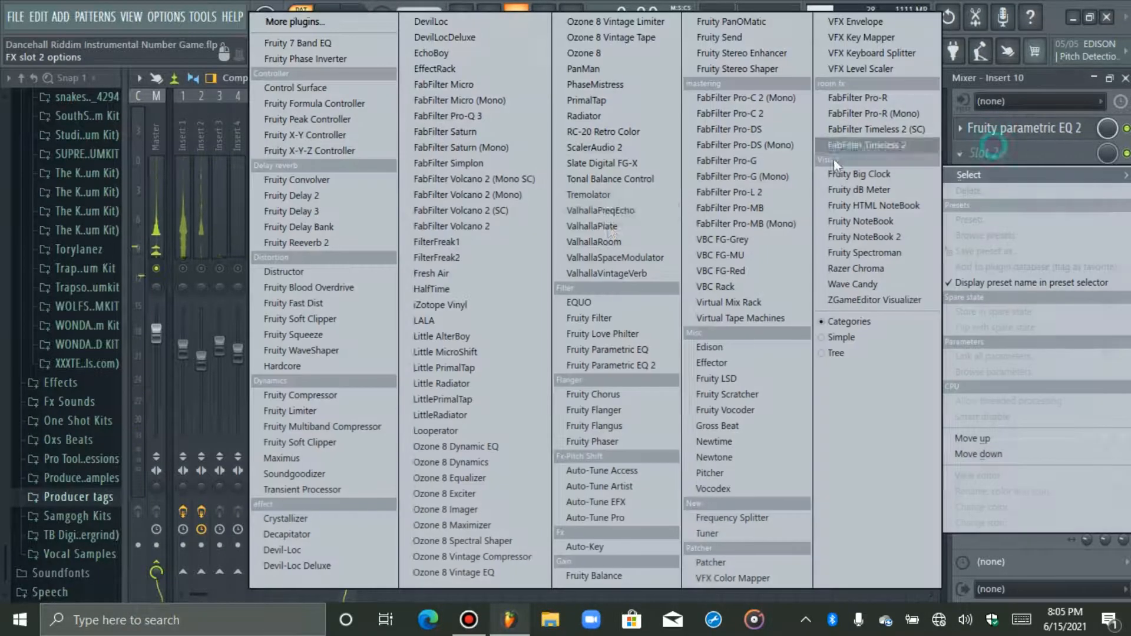
left_click(365, 246)
left_click_drag(495, 386, 494, 330)
left_click_drag(712, 357, 712, 376)
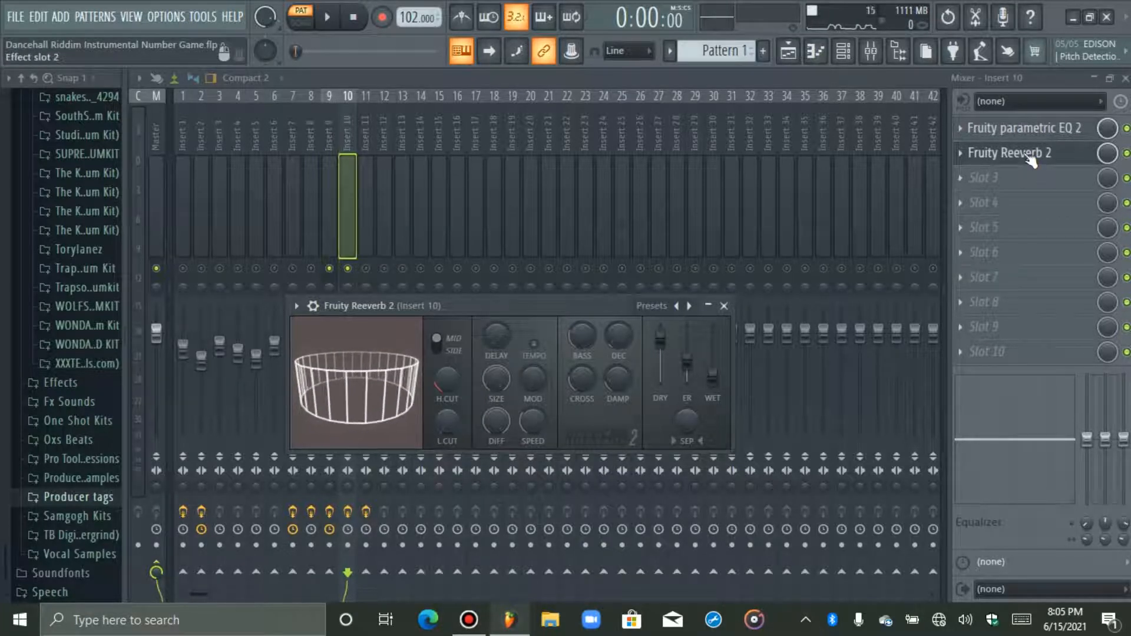
left_click(1030, 156)
Step: Lower the Insert 10 fader to 72% during playback
key("space")
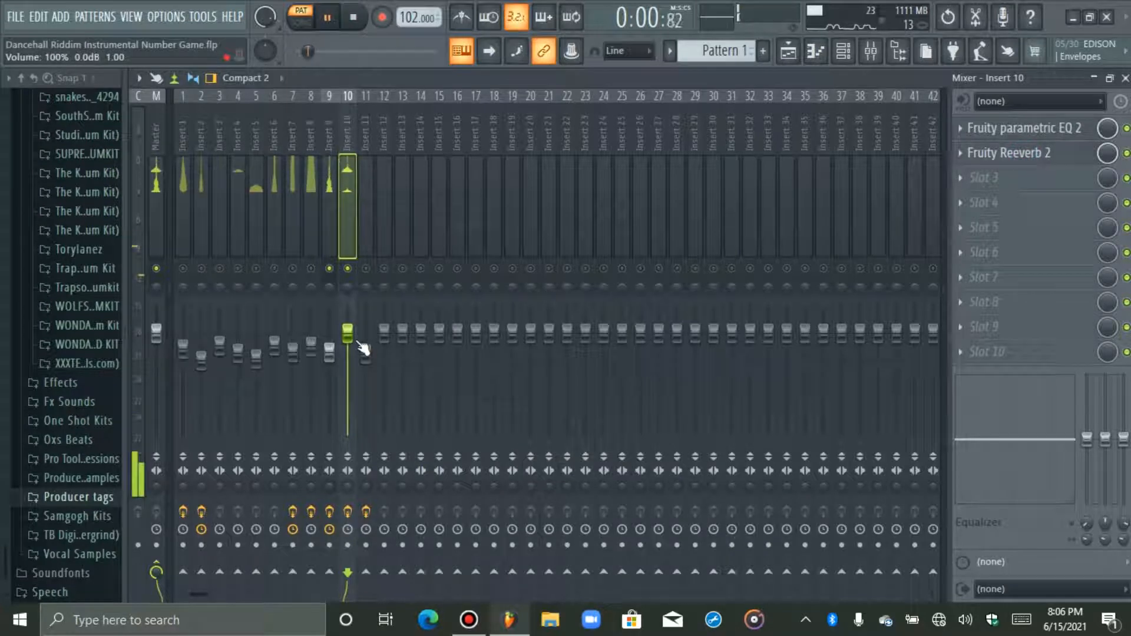
left_click_drag(347, 333, 348, 362)
key("space")
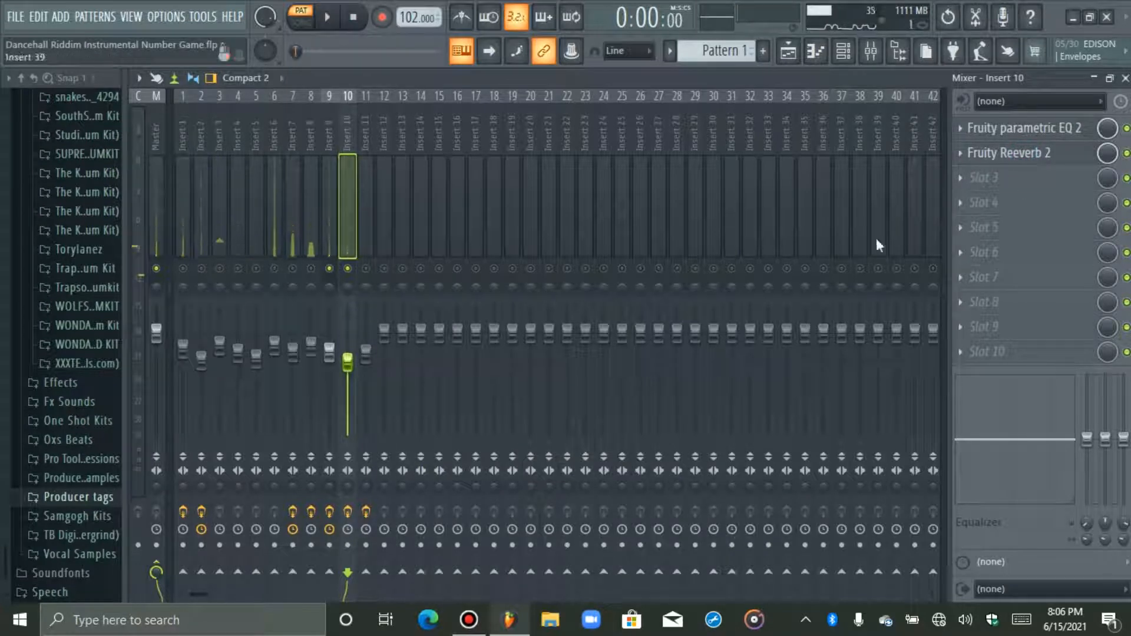
Step: Fine-tune the wet level of Insert 10's Fruity Reeverb 2 to 11% during playback
key("space")
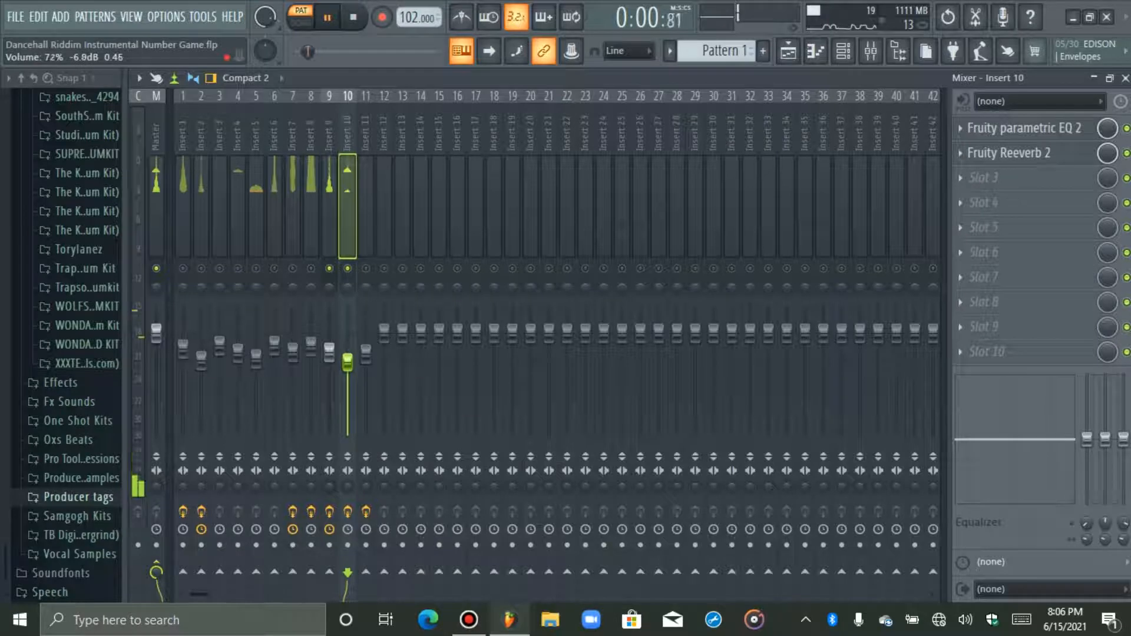
left_click(1007, 152)
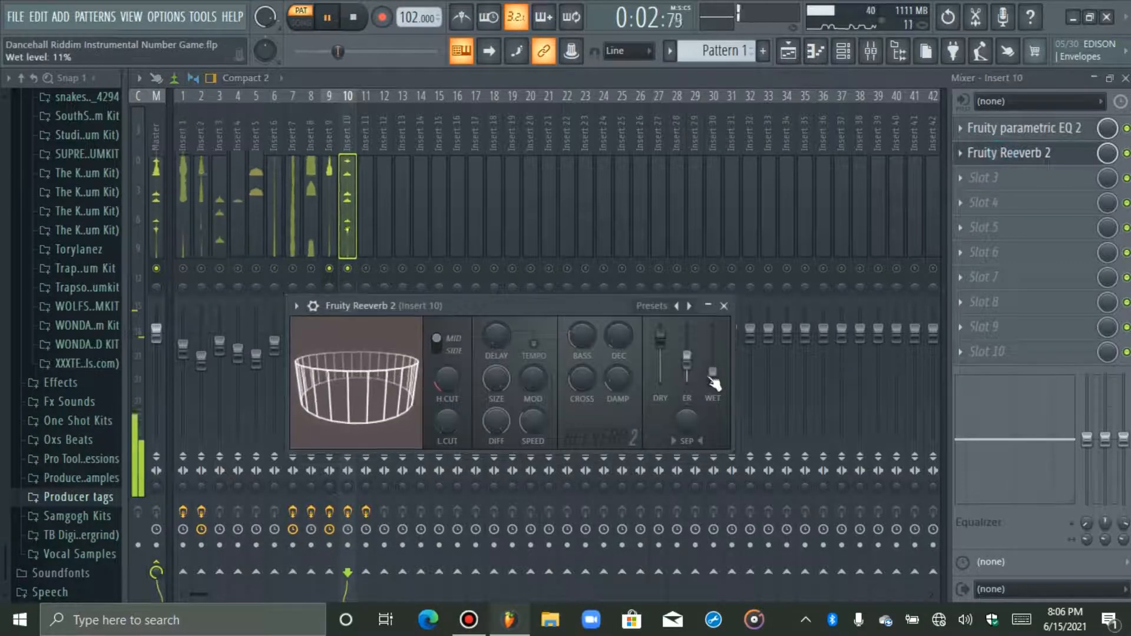
left_click(724, 306)
key("space")
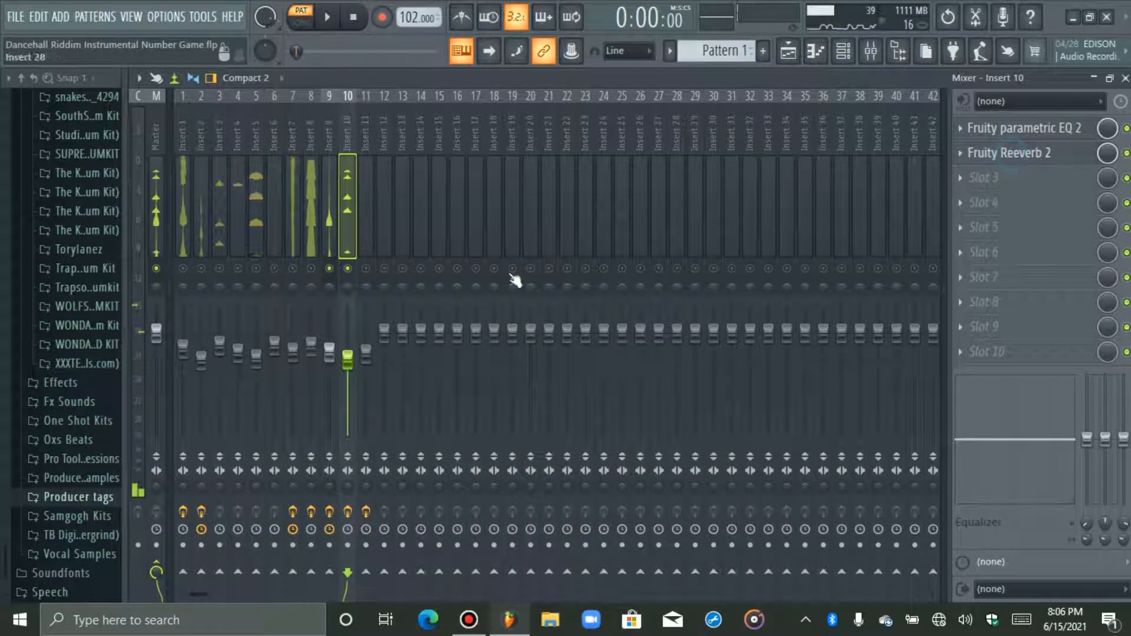
Step: Unmute the Z6 OPEN HAT 1 channel and audition it on Insert 11
left_click(868, 52)
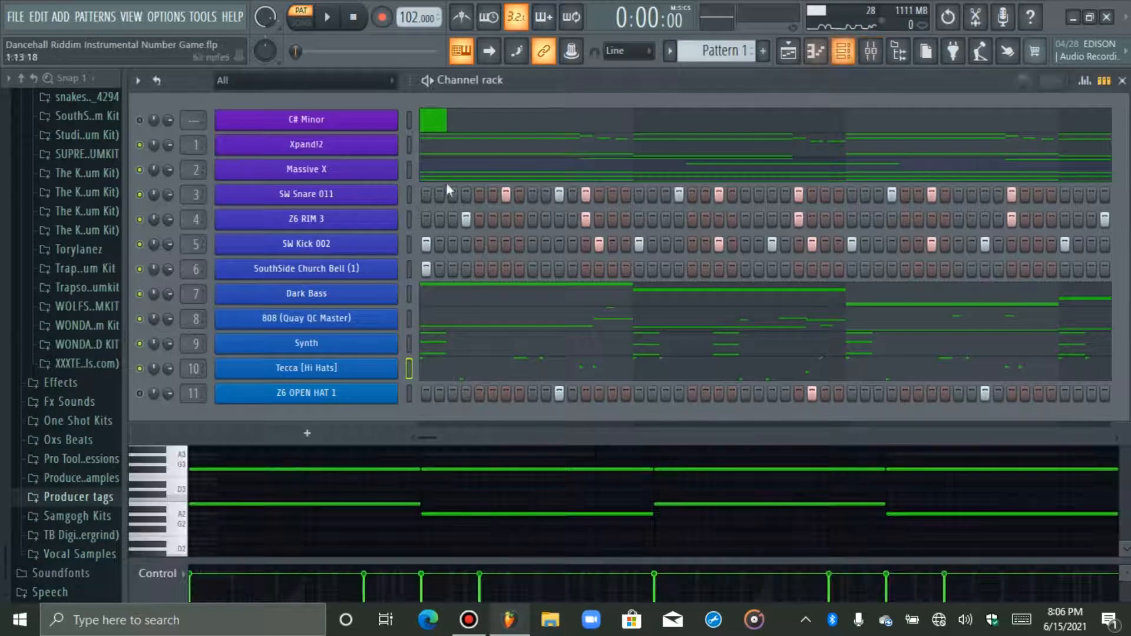
left_click(140, 393)
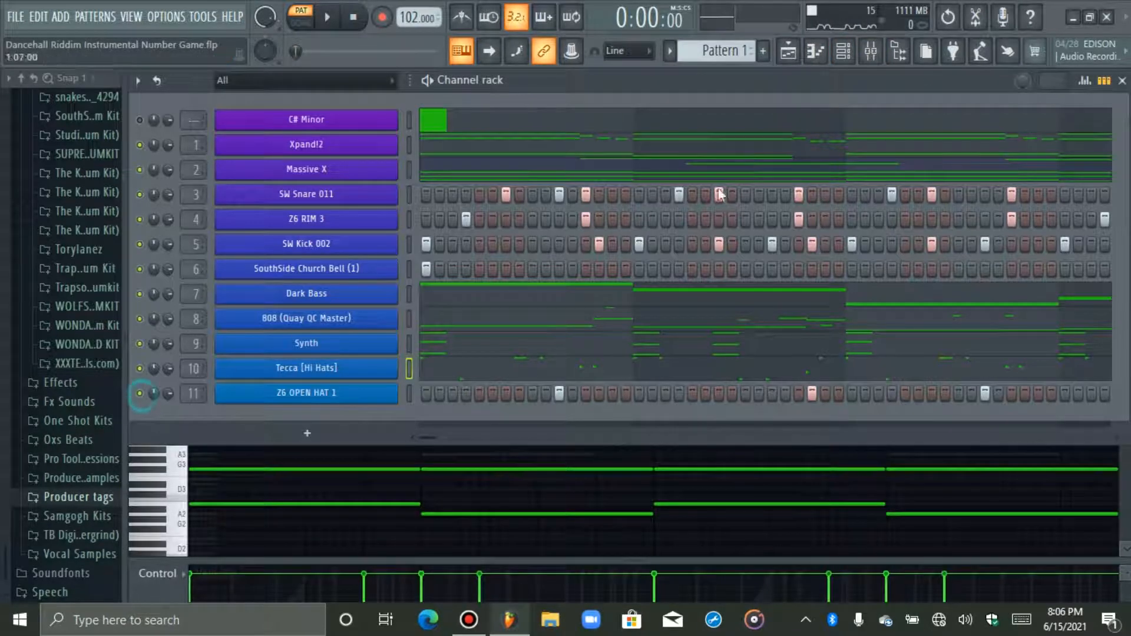
left_click(870, 52)
key("space")
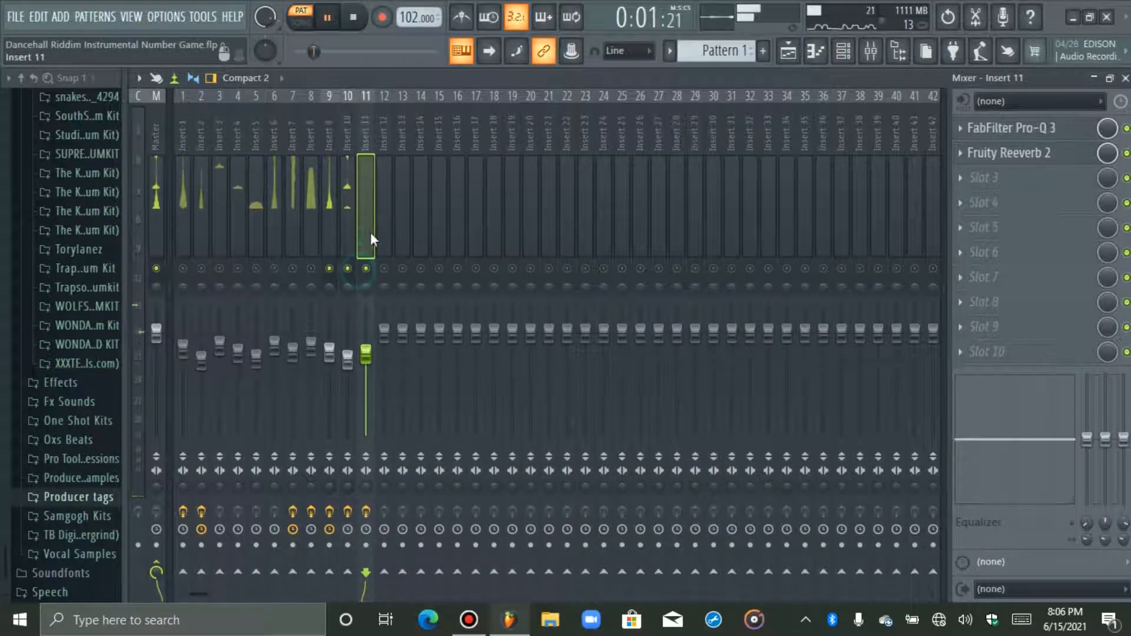
key("space")
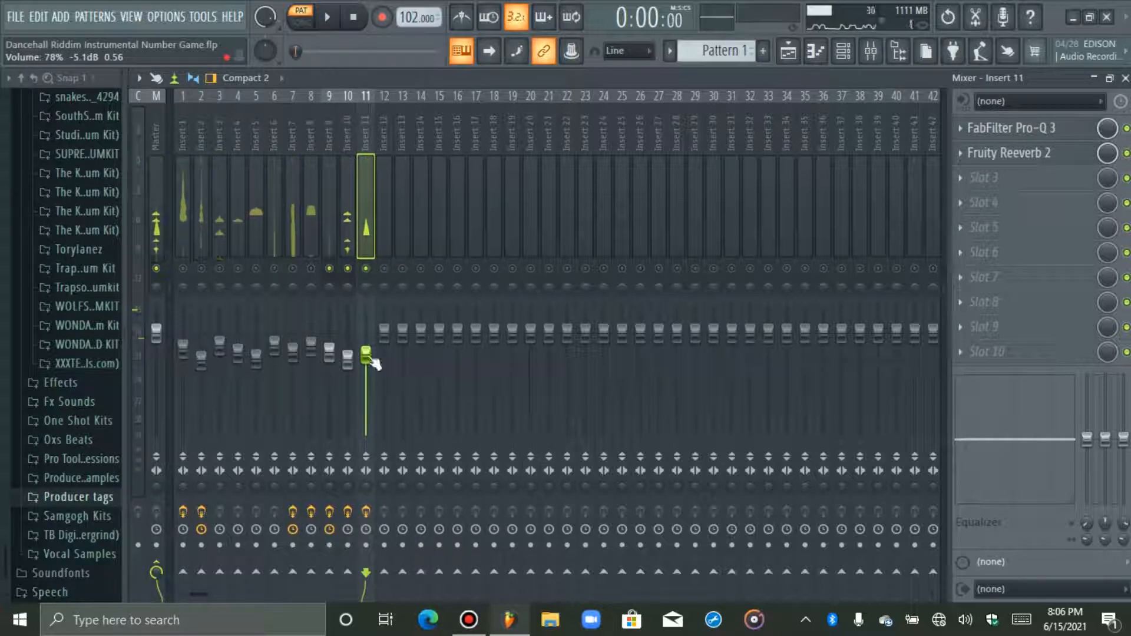
Step: Examine the high-cut curve of FabFilter Pro-Q 3 and the Fruity Reeverb 2 settings on Insert 11
left_click(1008, 134)
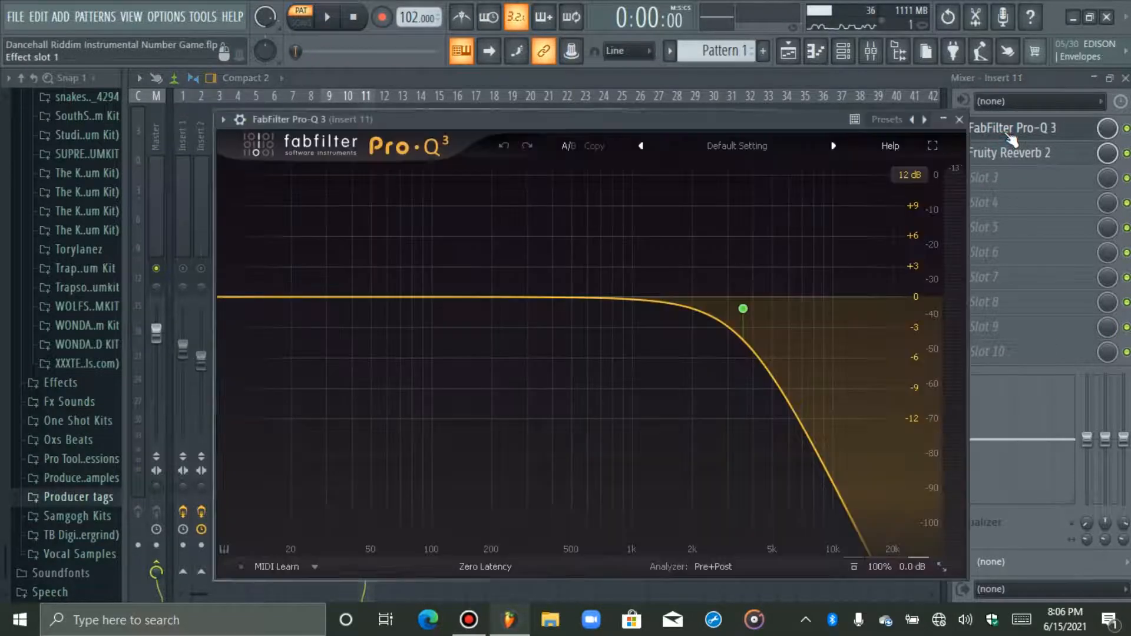
left_click(1008, 134)
left_click(1003, 147)
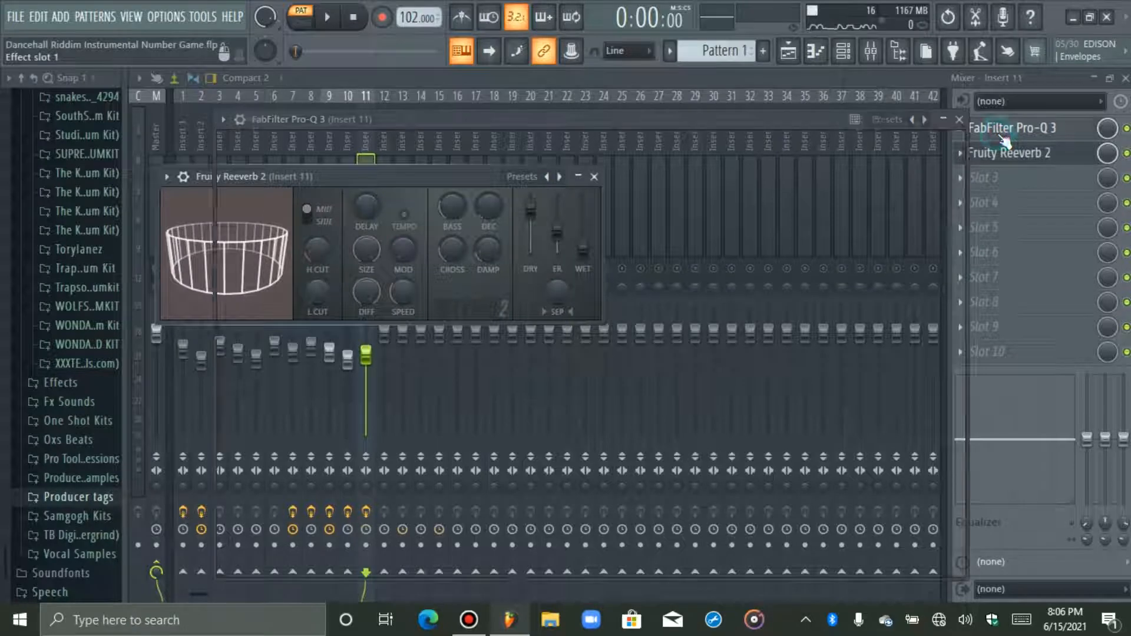
left_click(1004, 134)
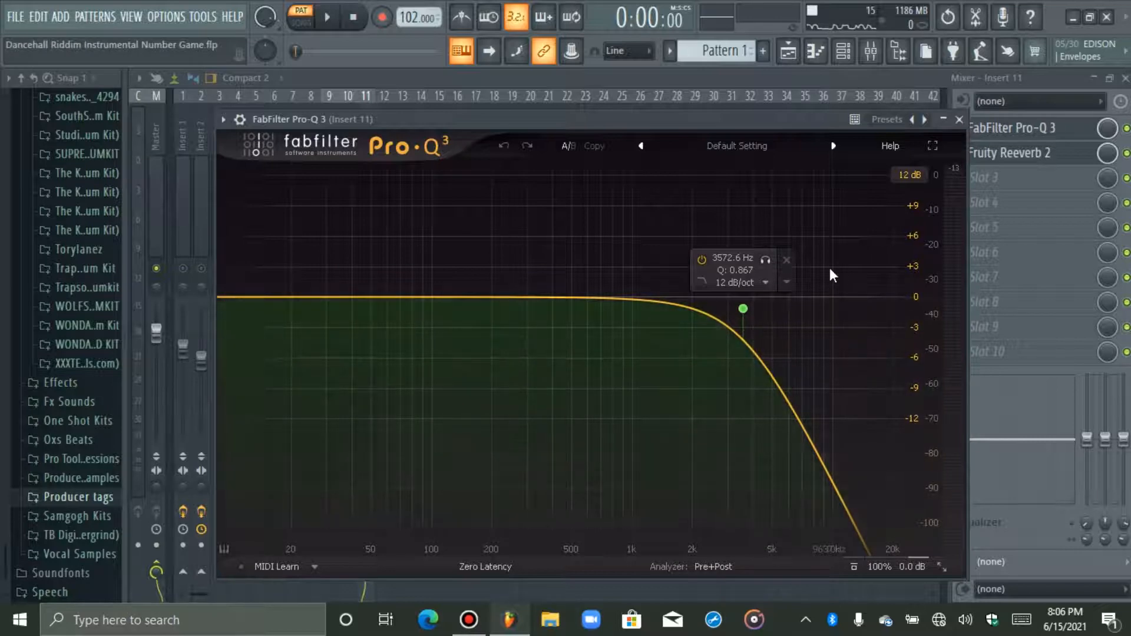
left_click(983, 157)
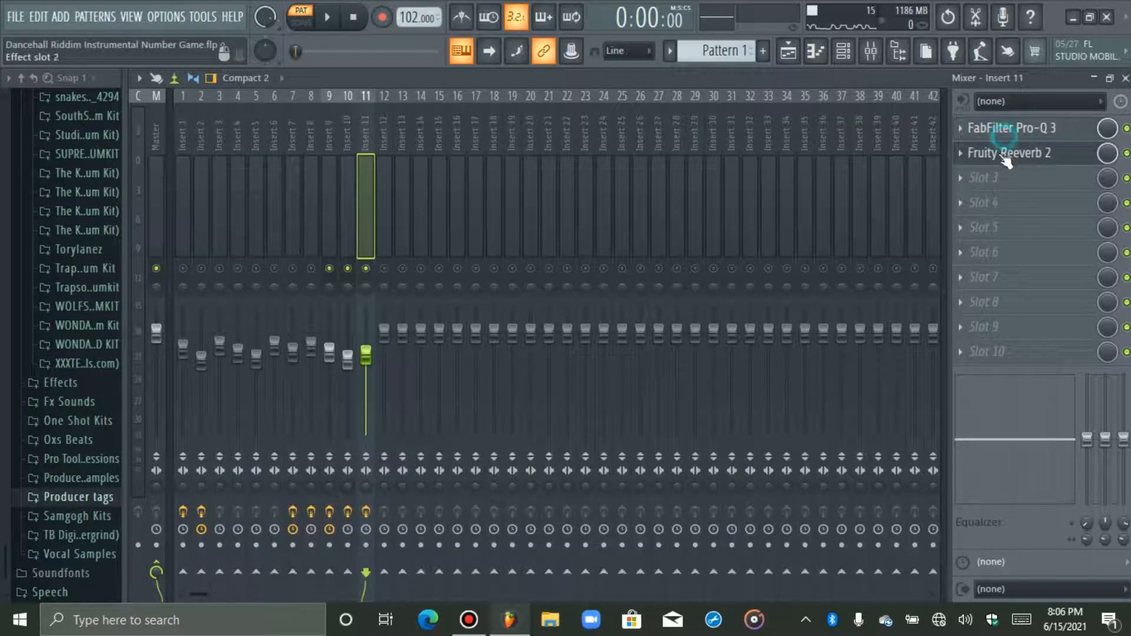
Step: Unmute all remaining mixer tracks and play the full pattern with every layer
left_click(1009, 153)
left_click(1010, 152)
left_click(384, 268)
key("space")
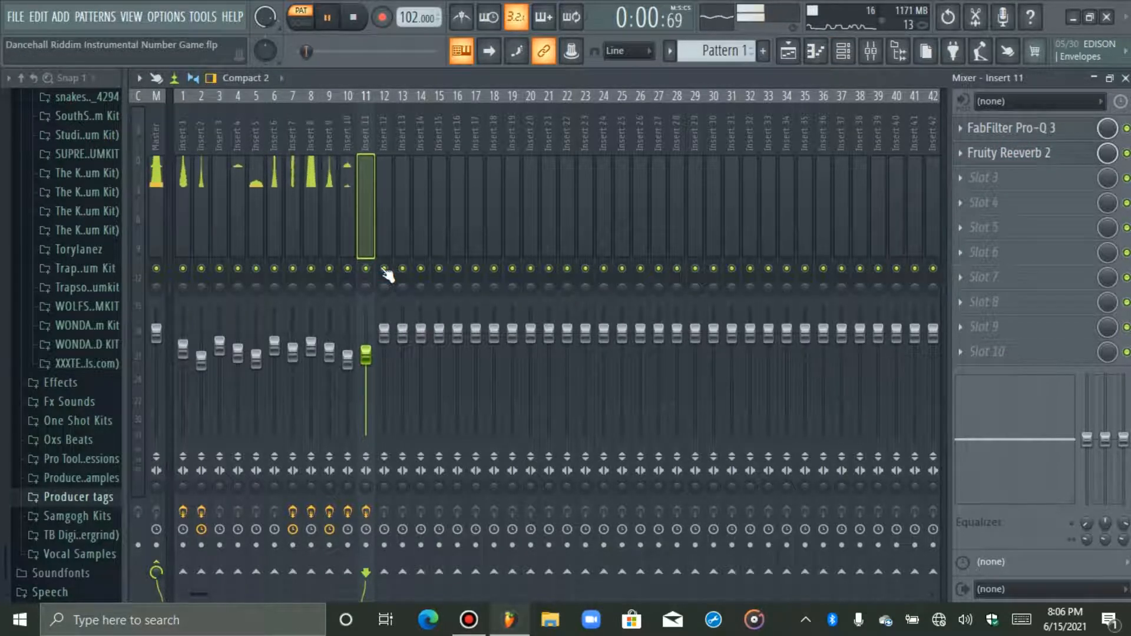
Step: Select all channels in the channel rack during playback, and stop the pattern
left_click(844, 59)
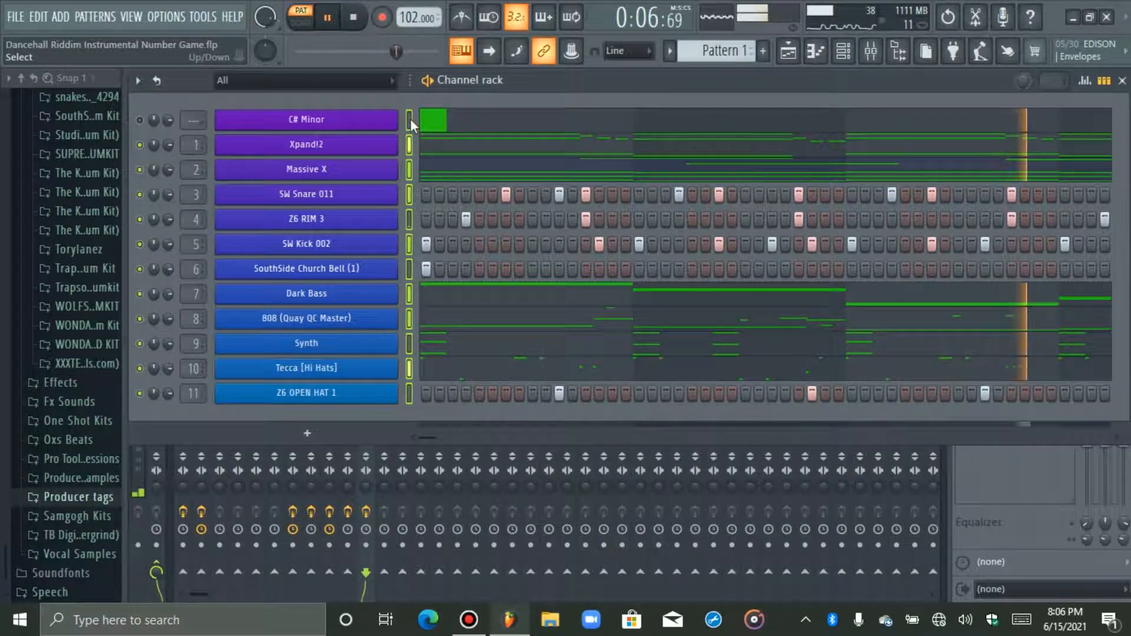
left_click(405, 149)
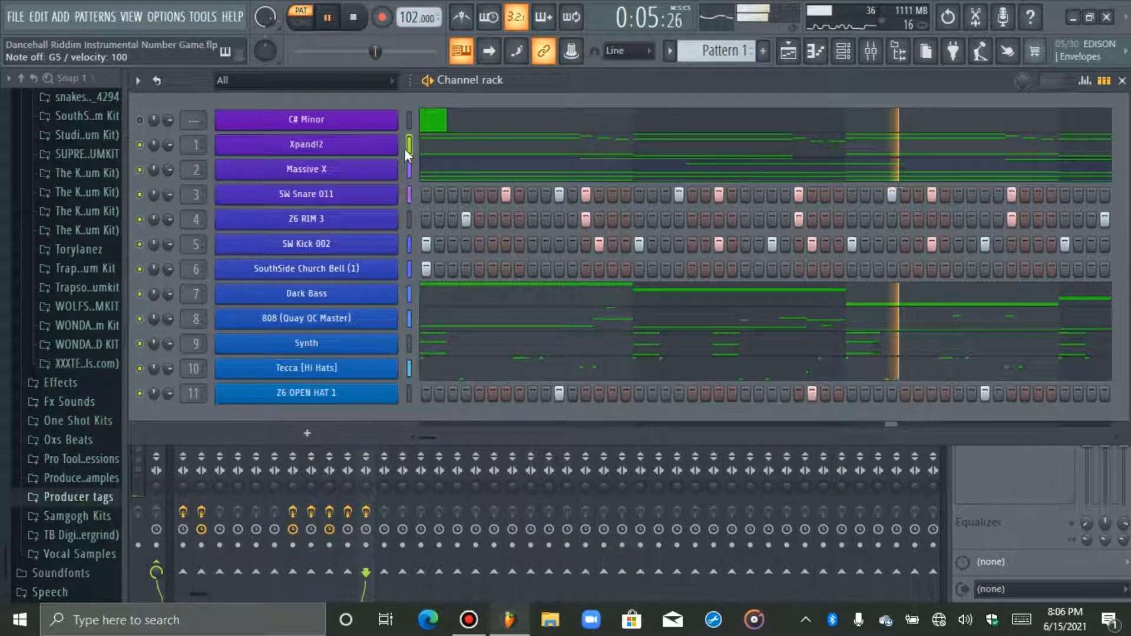
double_click(411, 119)
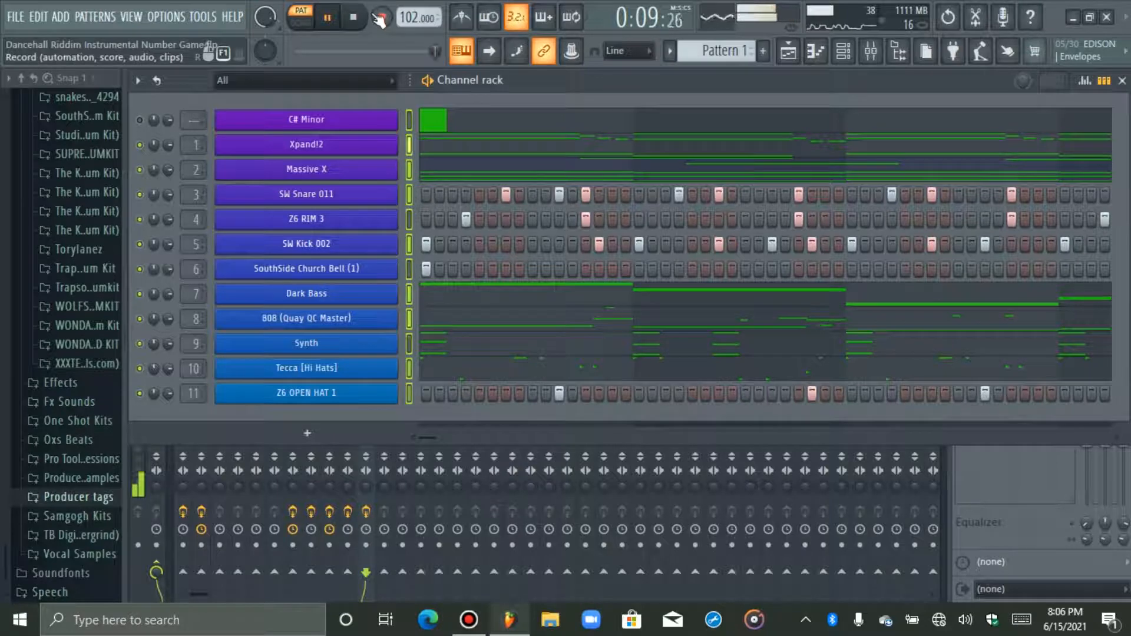
key("space")
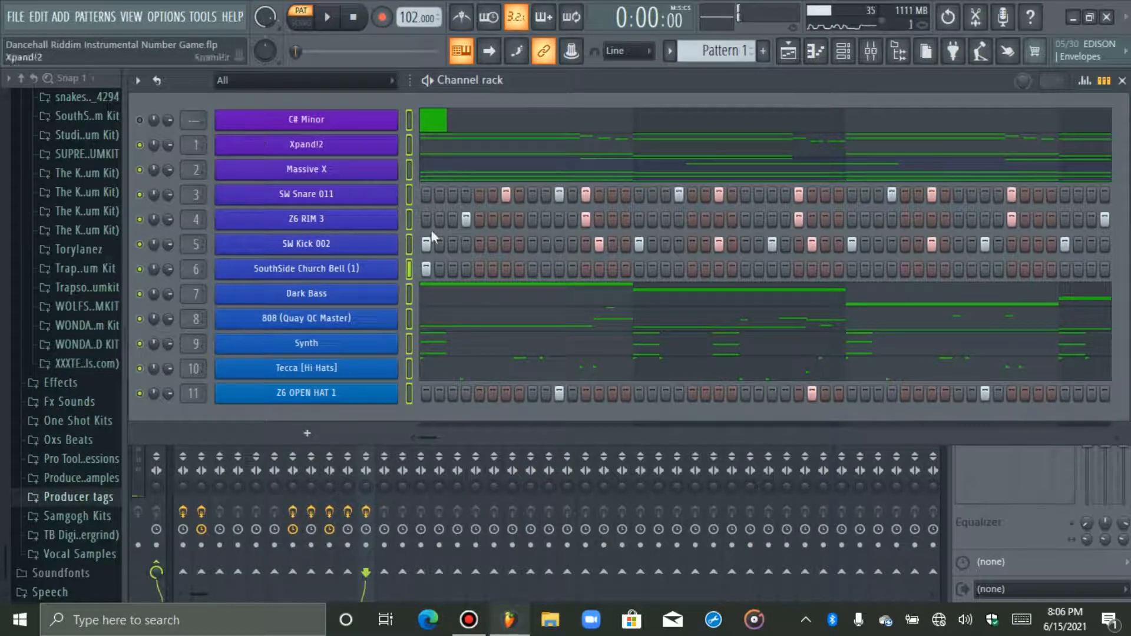
Step: Check the mixer levels, return to the channel rack and save the project
left_click(870, 51)
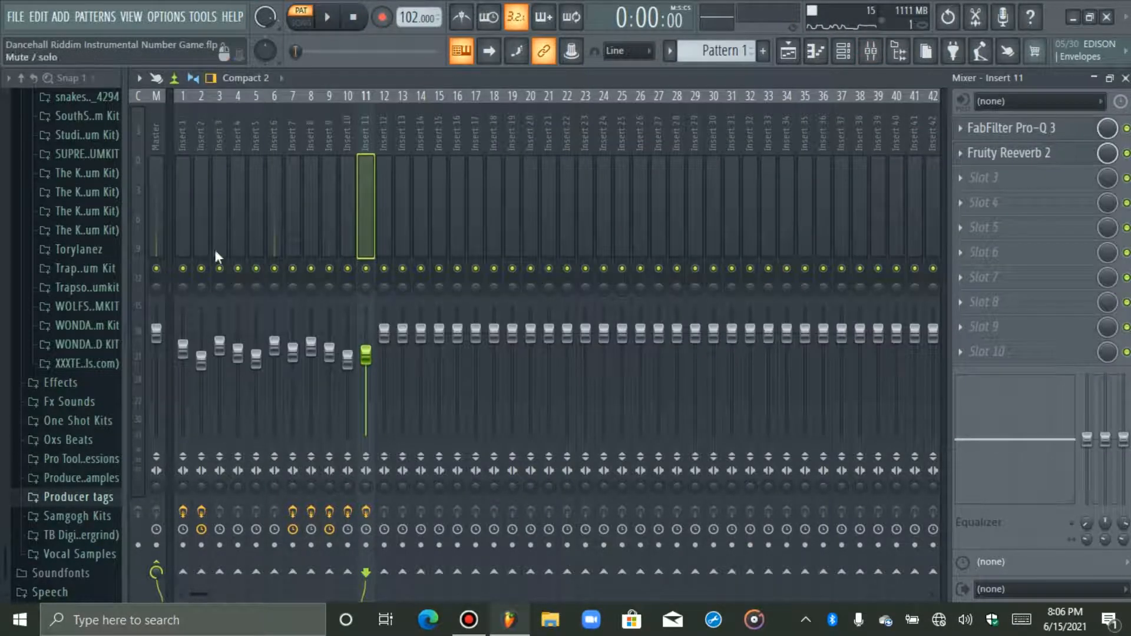
left_click(843, 51)
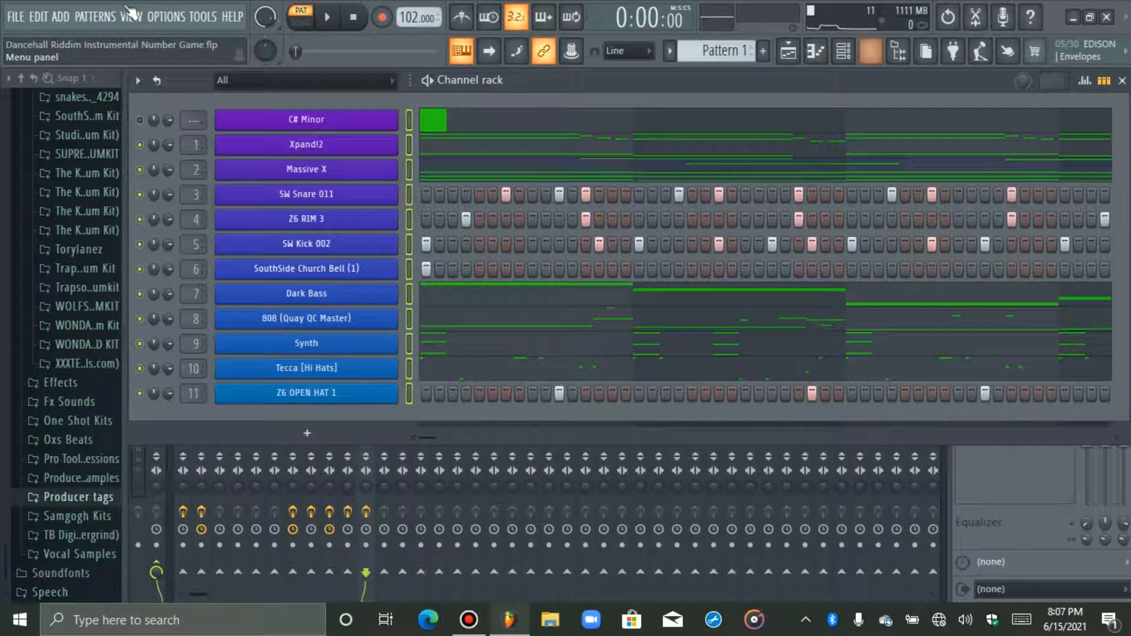
left_click(15, 16)
left_click(50, 95)
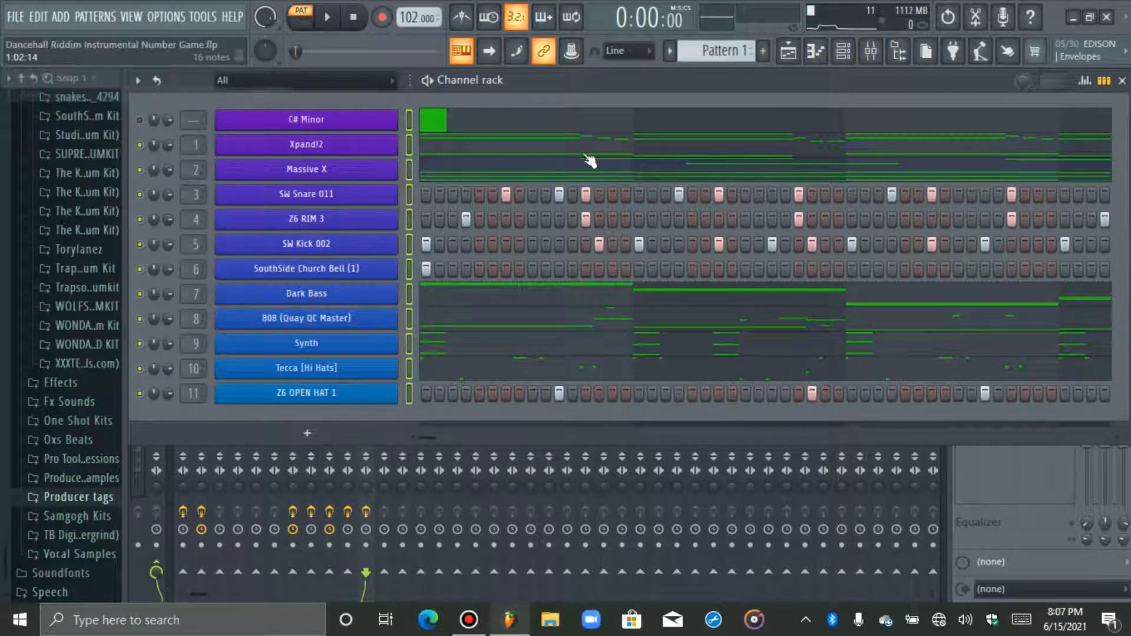
Step: Review the Fruity Reeverb 2 and FabFilter Pro-Q 3 settings on Insert 11 in the mixer
left_click(871, 52)
left_click(1008, 154)
left_click(1008, 155)
left_click(995, 128)
left_click(996, 128)
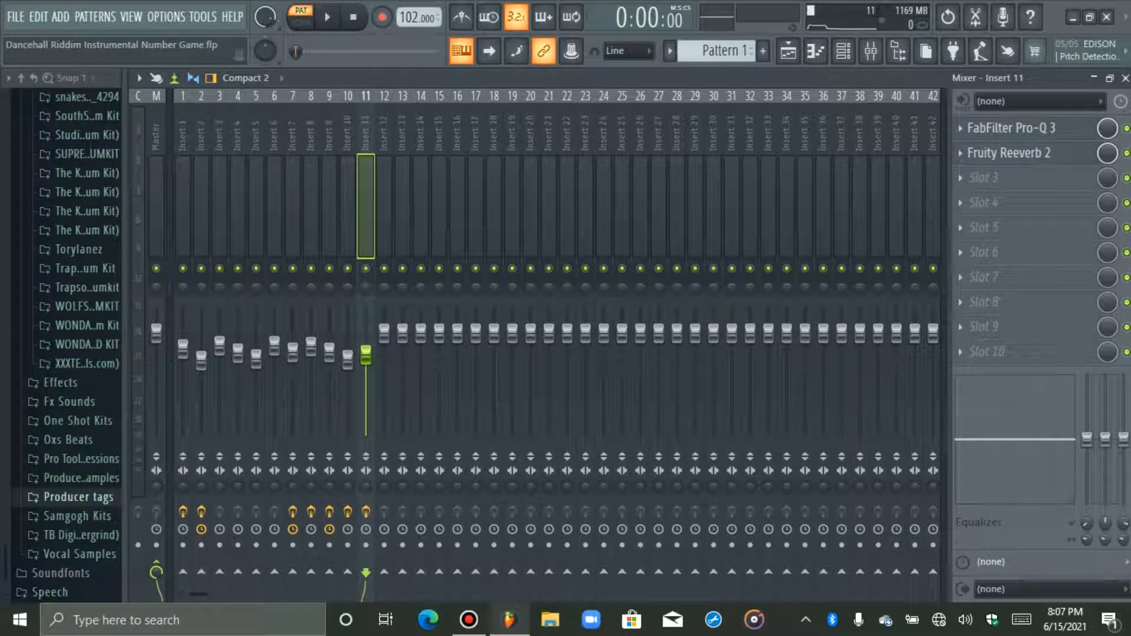
Step: Clear all Windows notifications and bring up the channel rack
left_click(1109, 620)
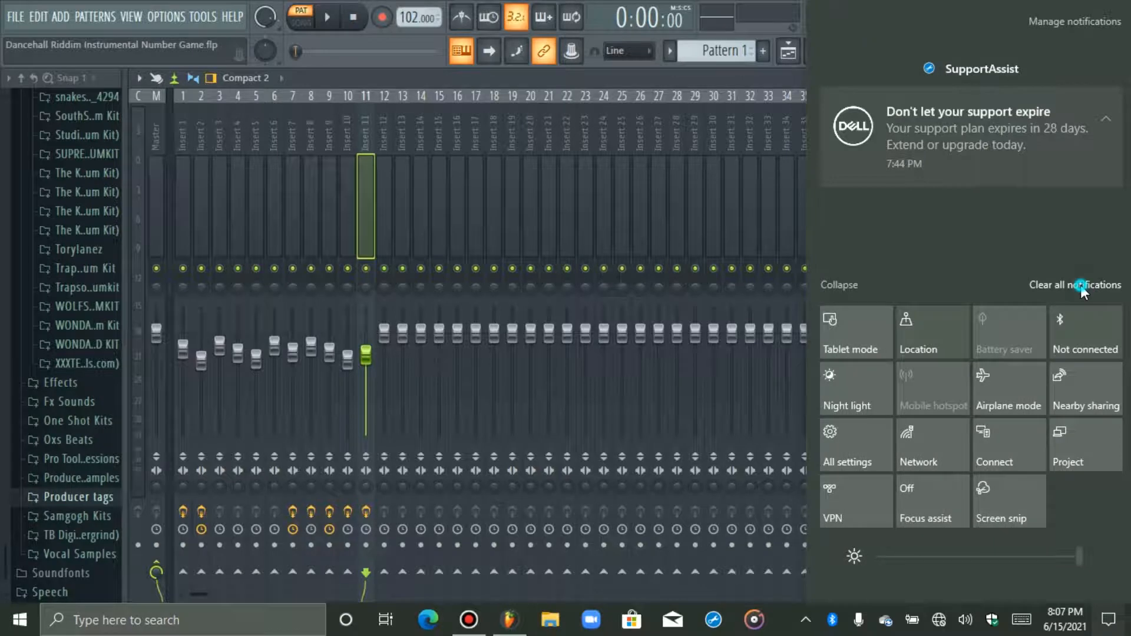
left_click(1108, 620)
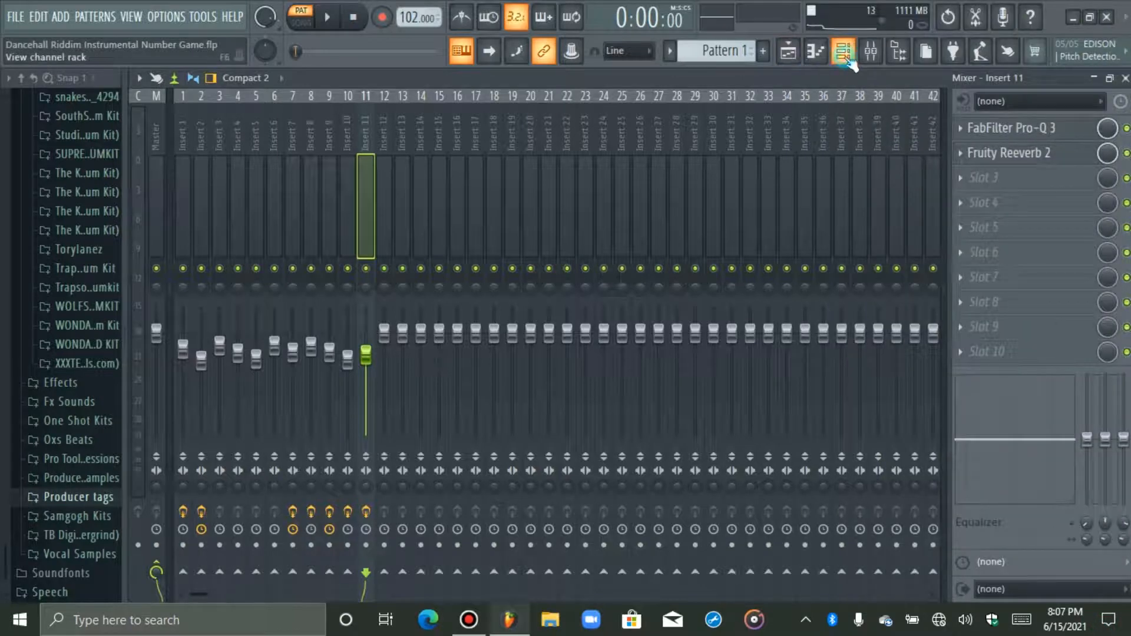
left_click(843, 51)
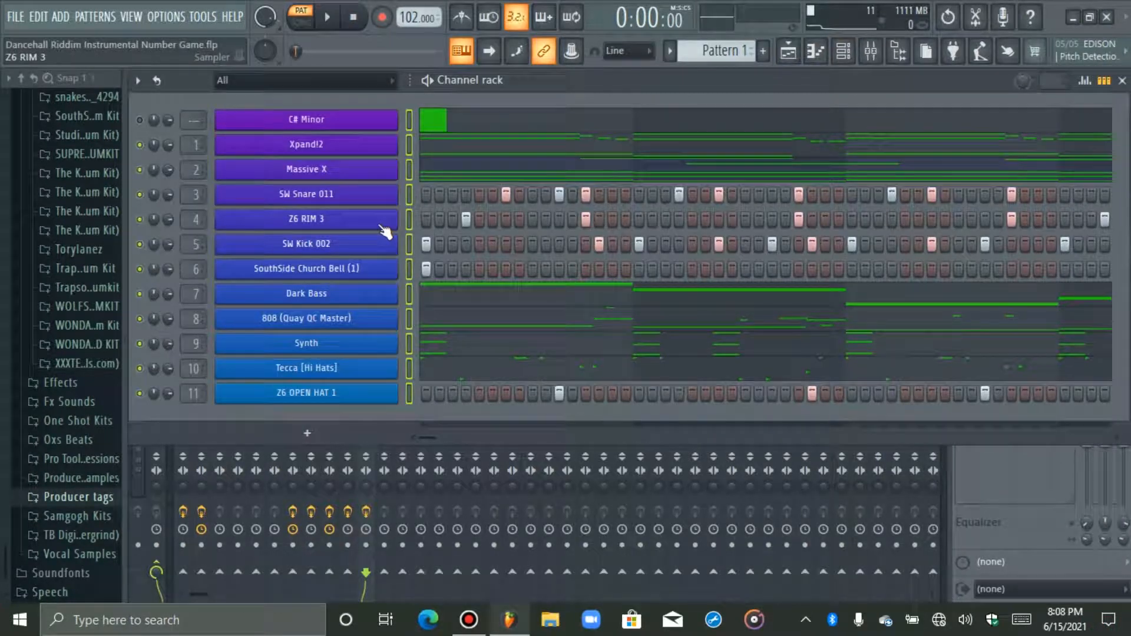